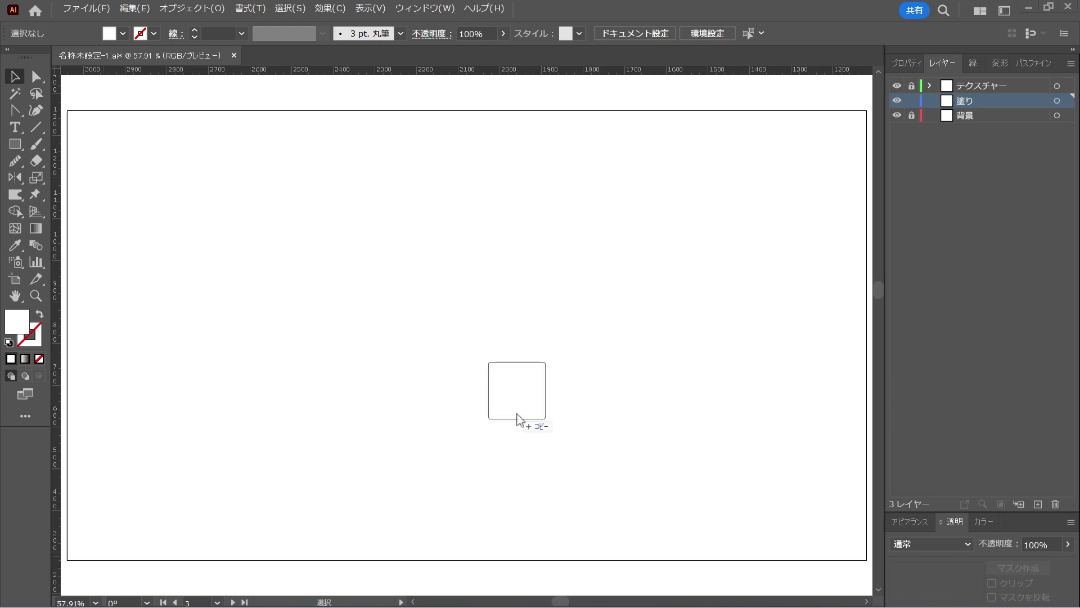
# Place the Mario sketch in the middle of the artboard and enlarge it to fill the height
pyautogui.click(503, 417)
pyautogui.moveTo(504, 417); pyautogui.dragTo(478, 304)
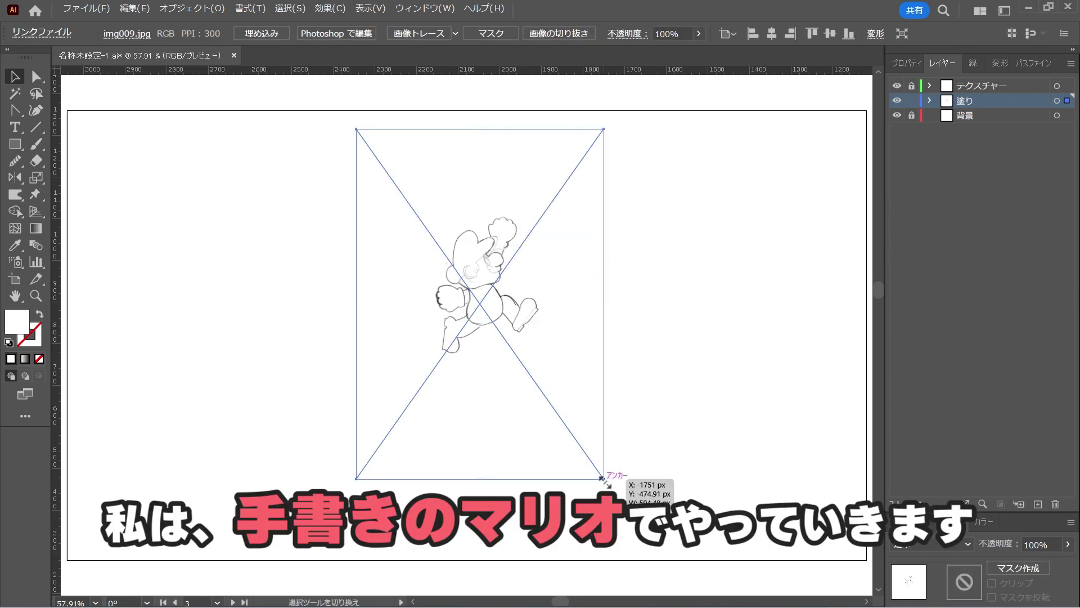
pyautogui.moveTo(602, 470); pyautogui.dragTo(696, 561)
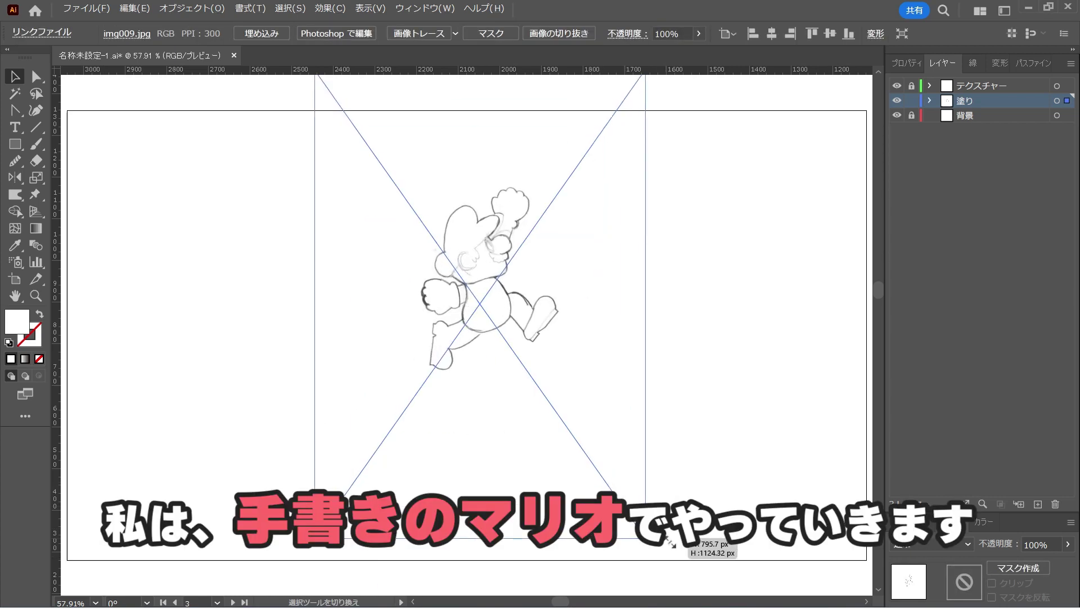
pyautogui.click(710, 431)
pyautogui.click(563, 408)
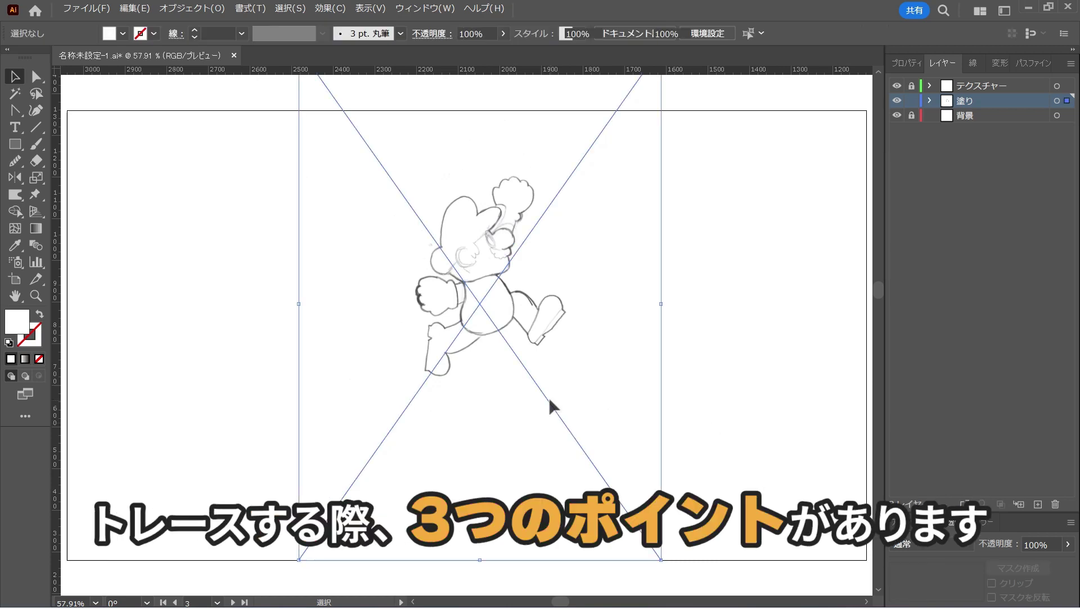
# Lock the sketch, zoom in to inspect its lines, then zoom back out to the whole artboard
pyautogui.click(179, 7)
pyautogui.moveTo(187, 103)
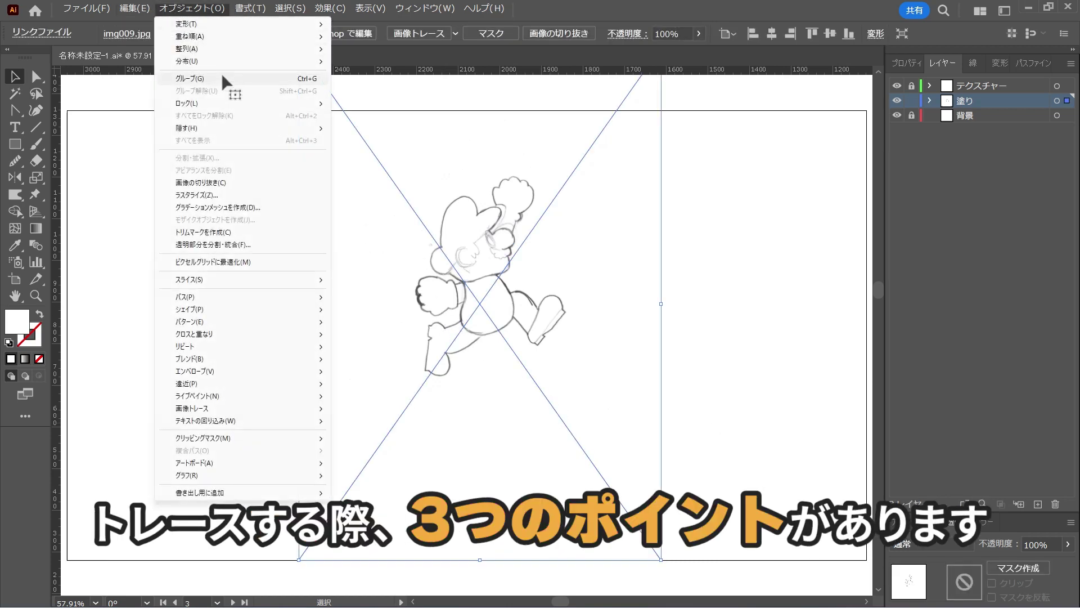
pyautogui.click(371, 106)
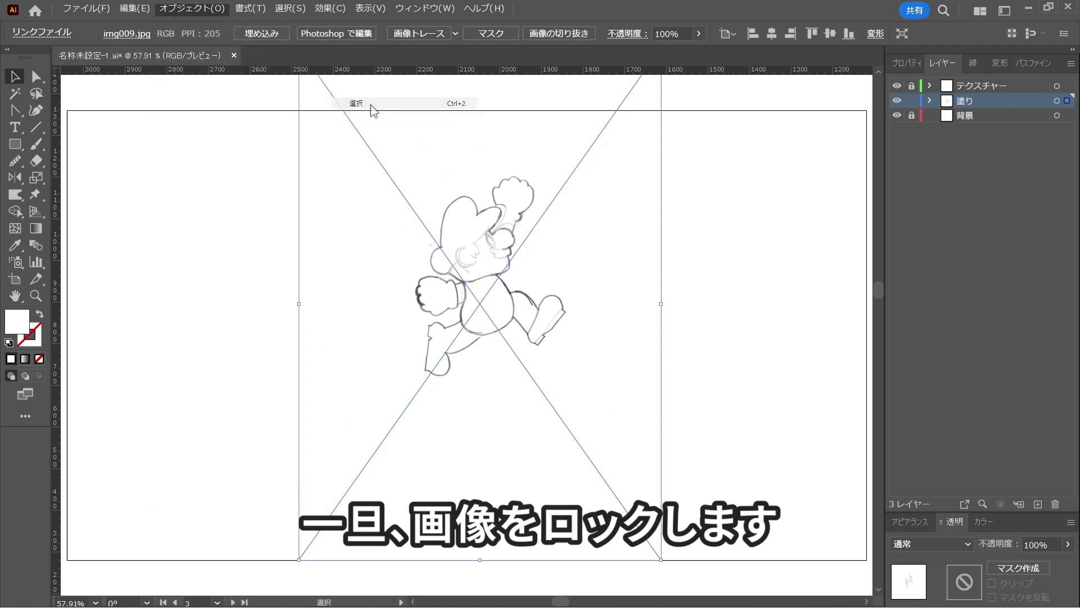
pyautogui.press('z')
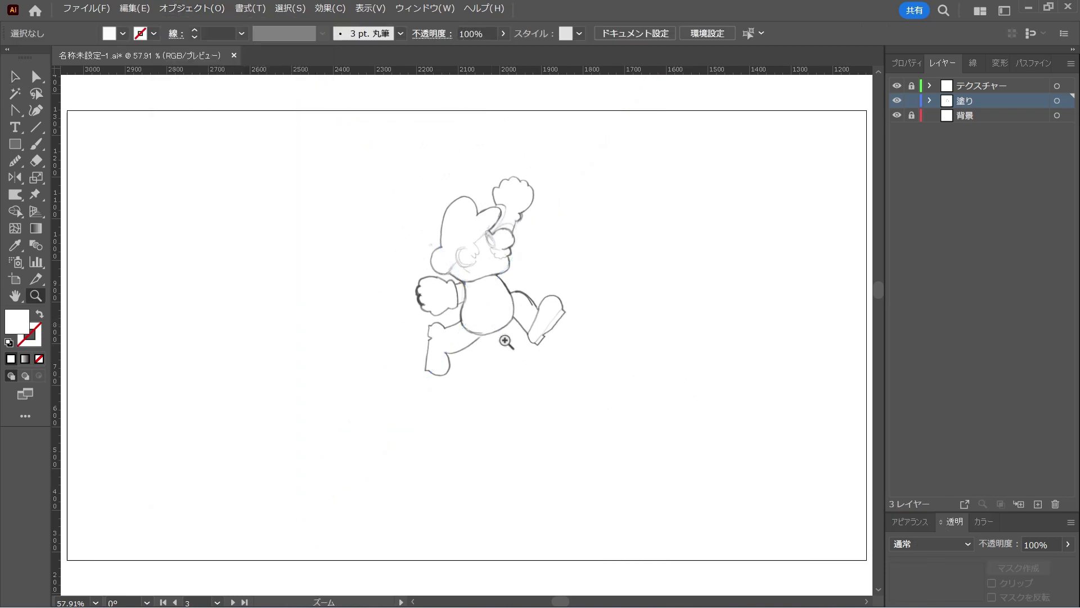
pyautogui.moveTo(477, 284); pyautogui.dragTo(611, 355)
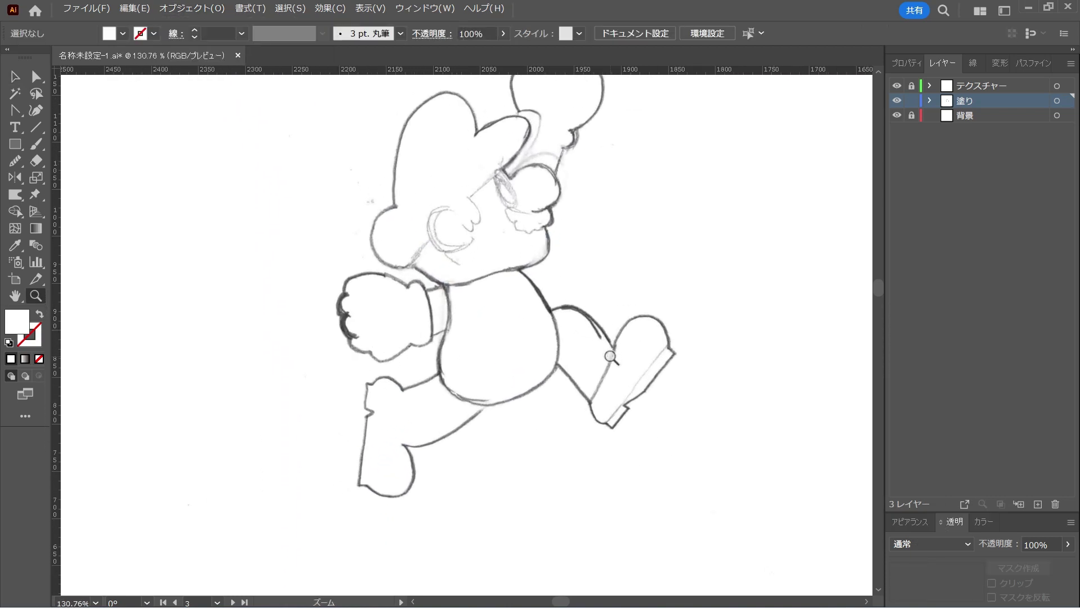
pyautogui.moveTo(668, 290); pyautogui.dragTo(651, 342)
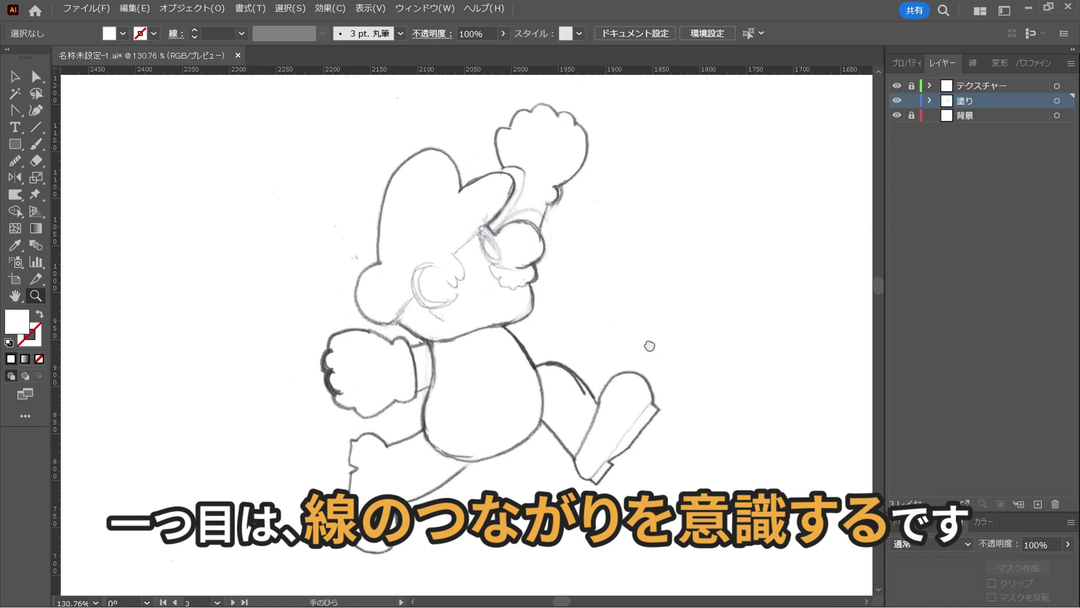
pyautogui.click(16, 76)
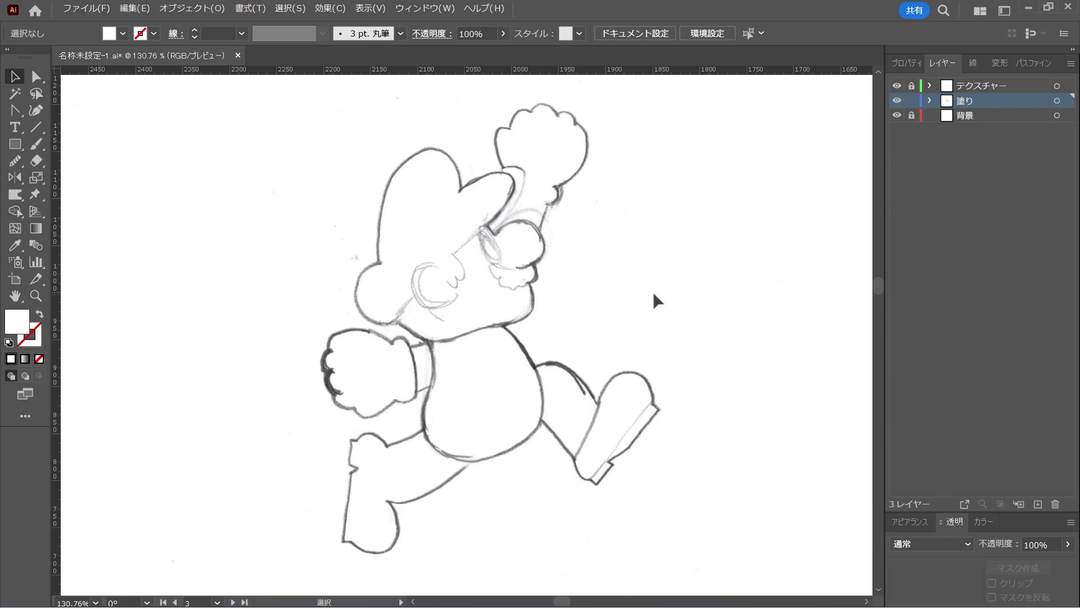
pyautogui.hotkey('ctrl', '0')
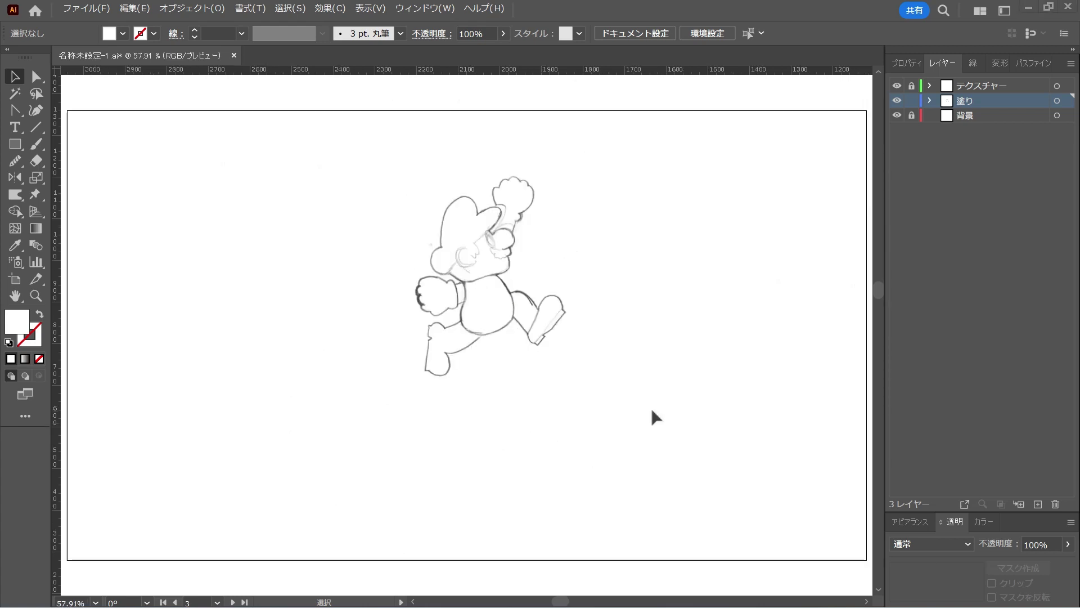
# Start a Pen path under Mario's belly with no fill and a black stroke
pyautogui.click(15, 110)
pyautogui.click(43, 107)
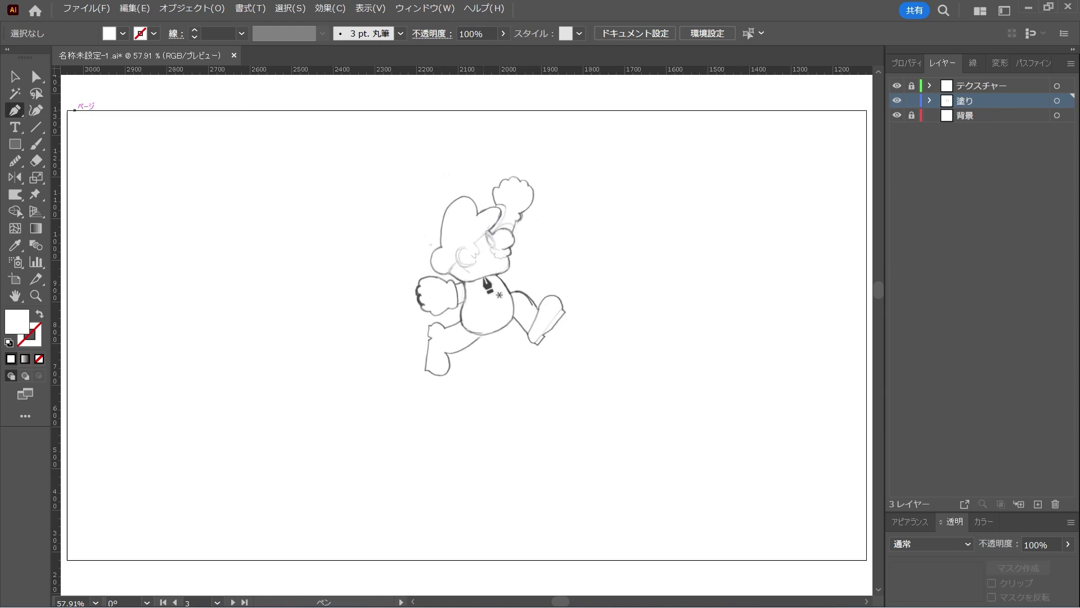
pyautogui.hotkey('ctrl', '+')
pyautogui.hotkey('ctrl', '+')
pyautogui.hotkey('ctrl', '+')
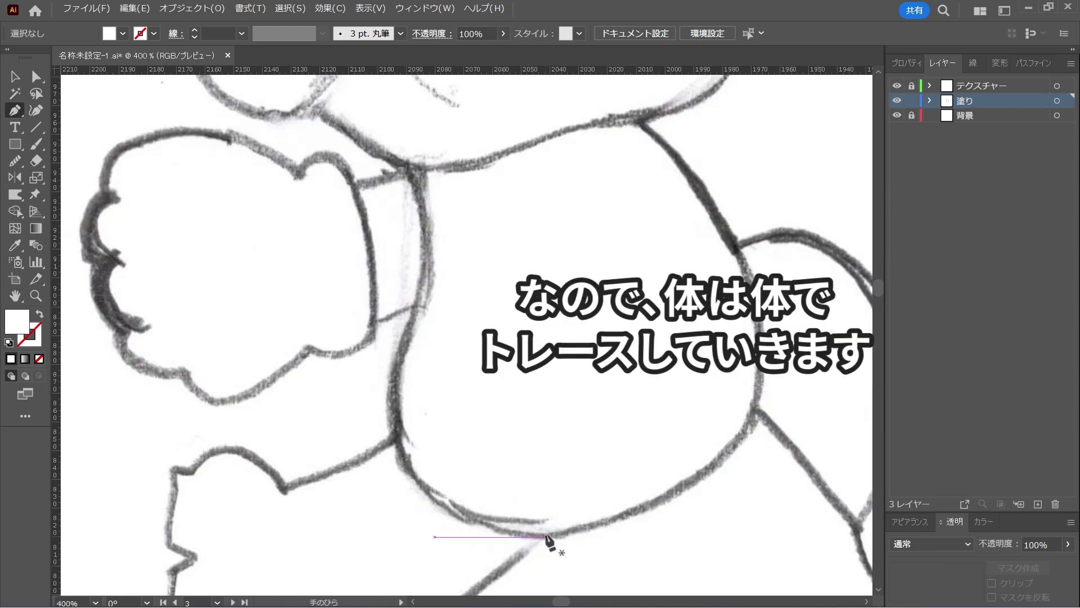
pyautogui.moveTo(549, 531); pyautogui.dragTo(426, 520)
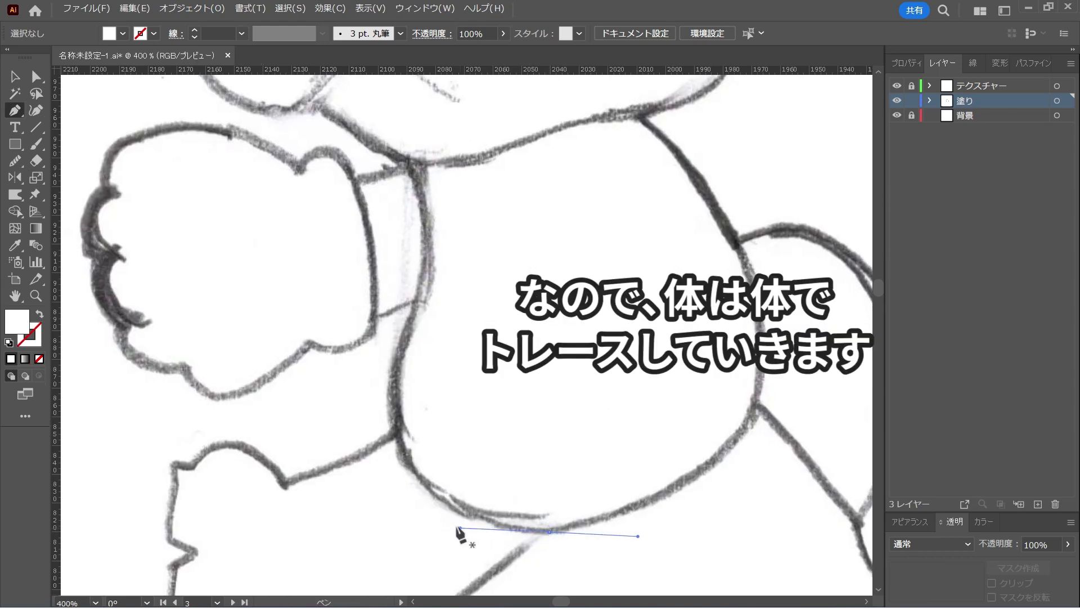
pyautogui.moveTo(392, 408); pyautogui.dragTo(394, 364)
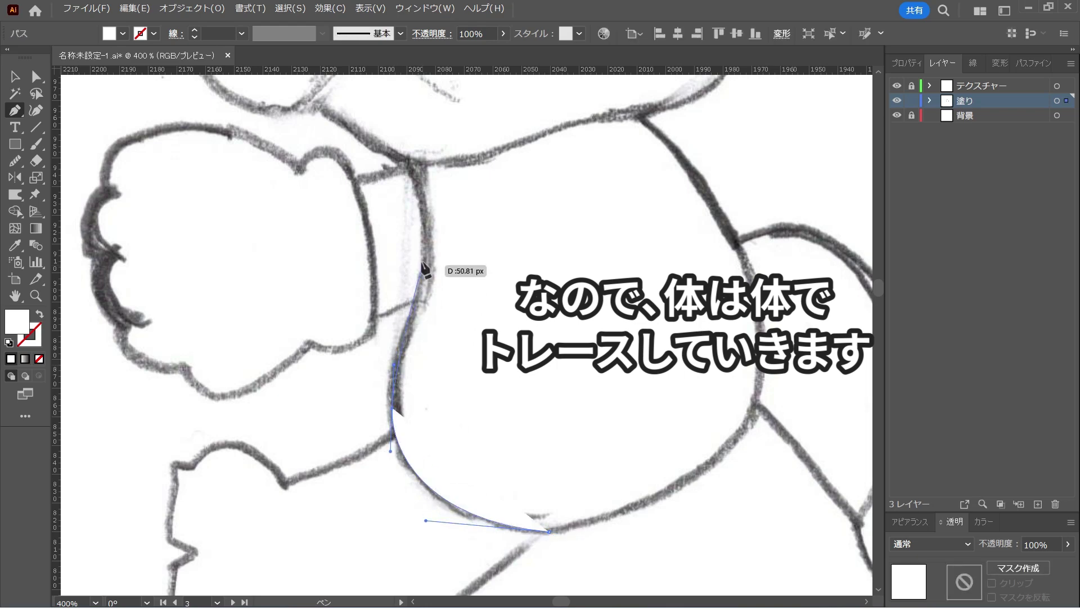
pyautogui.press('d')
pyautogui.press('/')
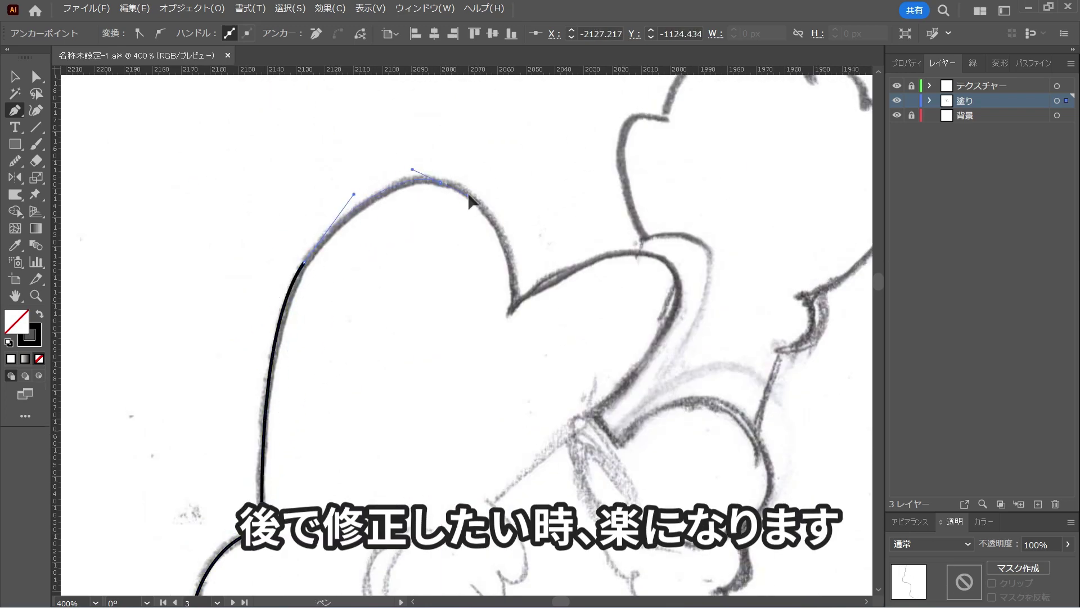
# Trace the outline around the back of the head, the cap brim and the face
pyautogui.moveTo(510, 311); pyautogui.dragTo(497, 371)
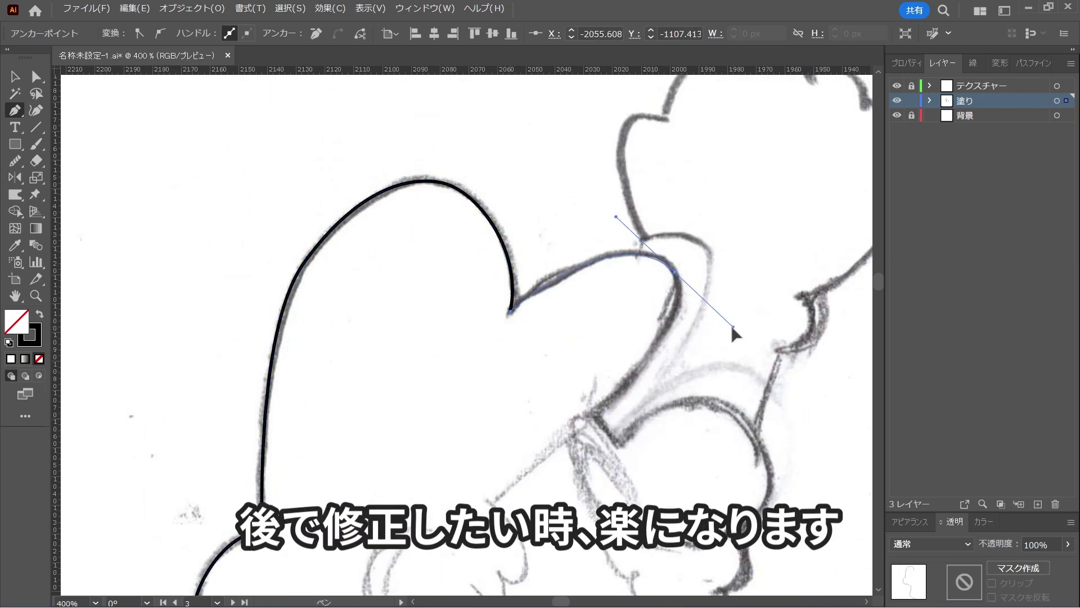
pyautogui.moveTo(623, 252); pyautogui.dragTo(722, 280)
pyautogui.click(599, 411)
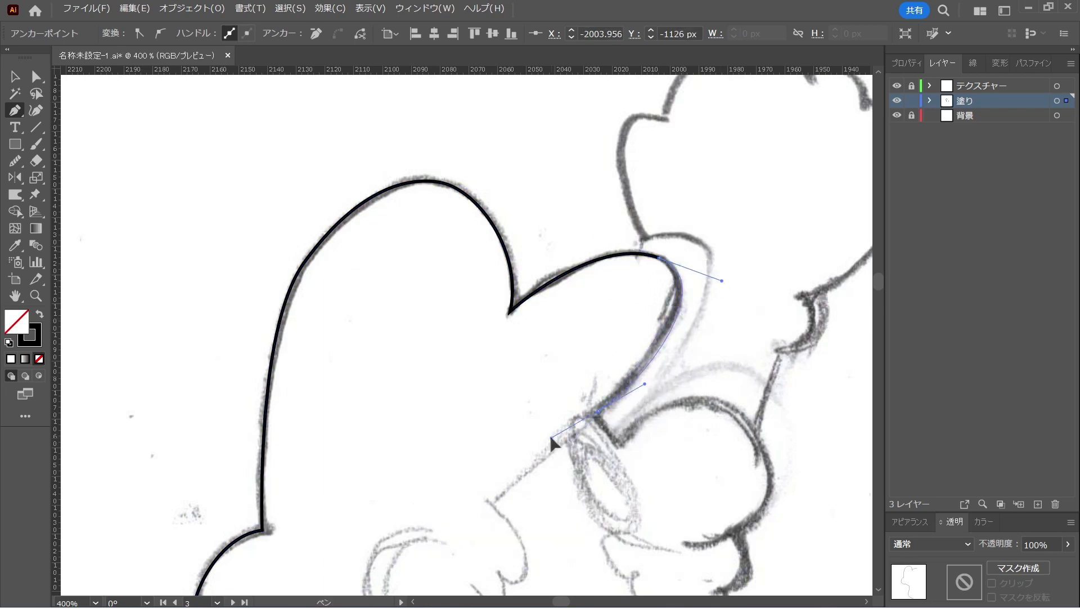
pyautogui.click(620, 442)
pyautogui.moveTo(620, 442); pyautogui.dragTo(441, 260)
pyautogui.moveTo(578, 261); pyautogui.dragTo(628, 355)
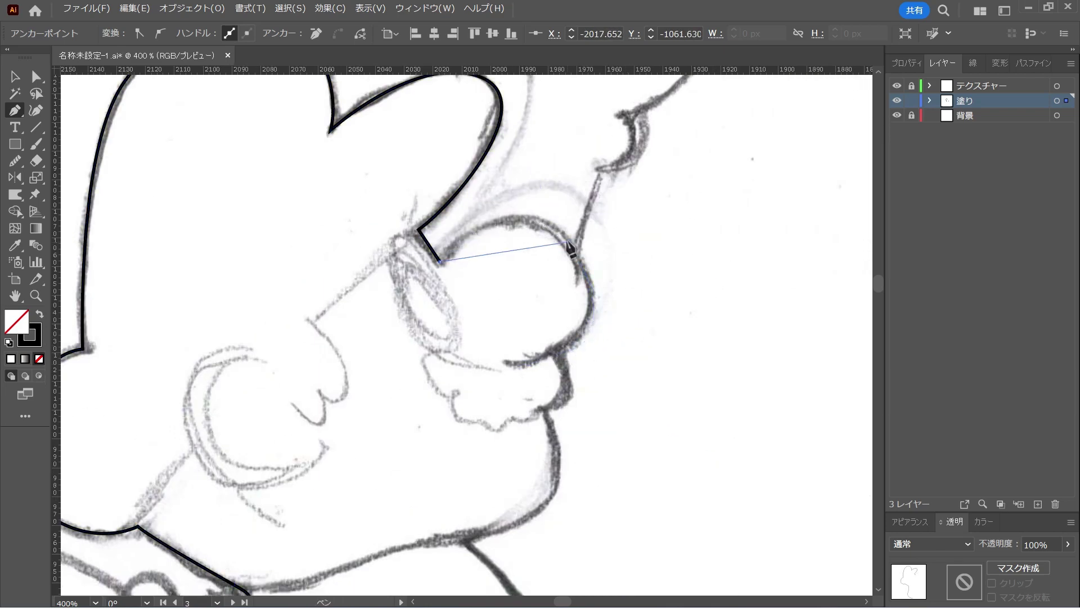
pyautogui.click(555, 351)
pyautogui.moveTo(547, 405); pyautogui.dragTo(582, 394)
pyautogui.moveTo(572, 495)
pyautogui.mouseDown()
pyautogui.moveTo(692, 337)
pyautogui.moveTo(641, 369)
pyautogui.mouseUp()
pyautogui.click(577, 382)
# Continue the path down Mario's back and around the belly to finish the body outline
pyautogui.moveTo(651, 429); pyautogui.dragTo(449, 200)
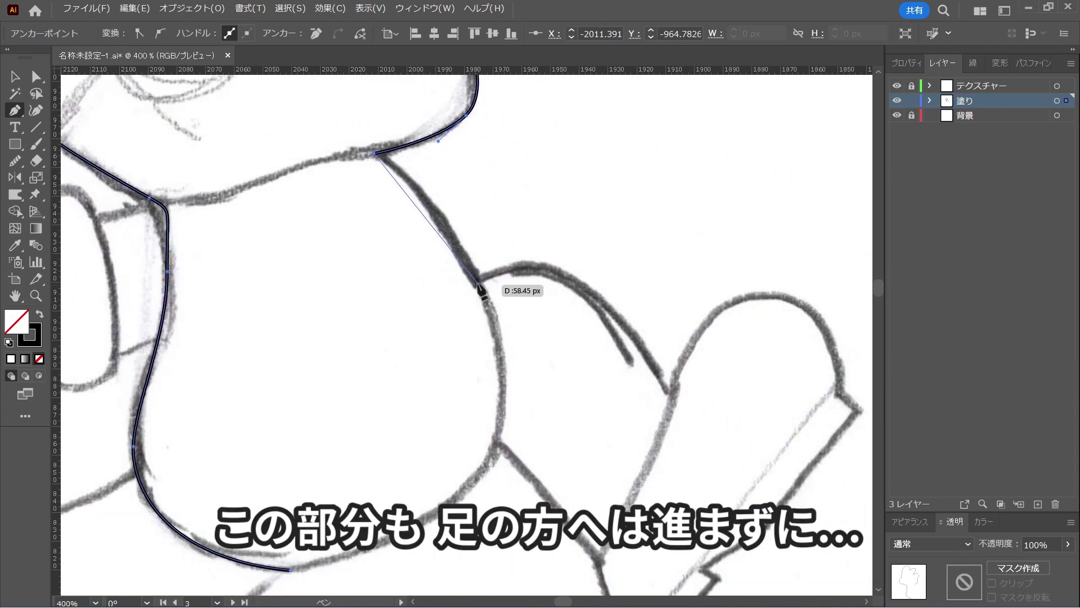
pyautogui.moveTo(478, 283); pyautogui.dragTo(517, 370)
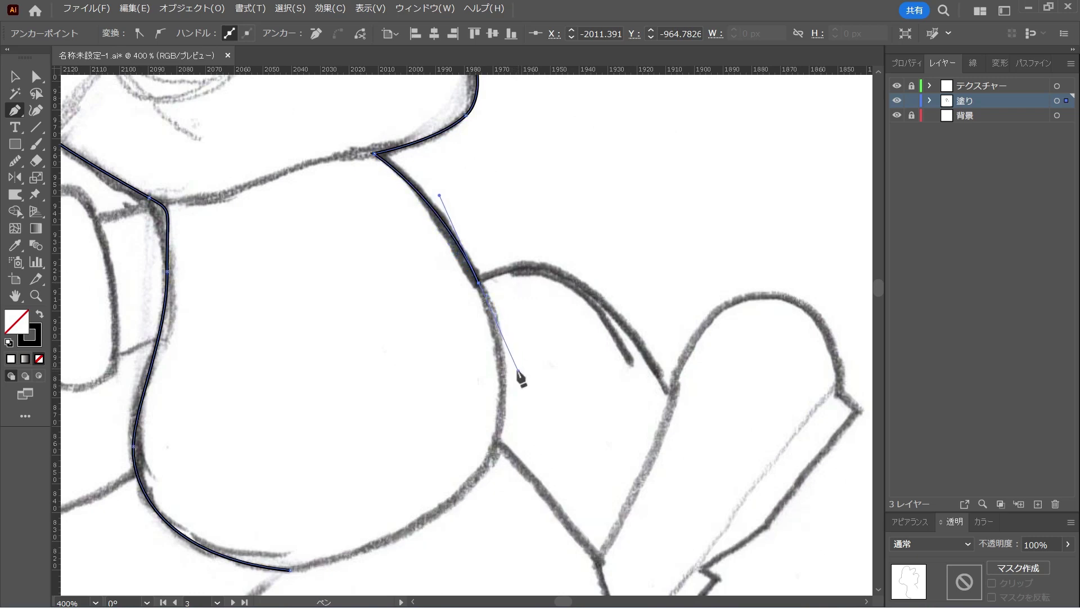
pyautogui.moveTo(423, 520)
pyautogui.mouseDown()
pyautogui.moveTo(331, 569)
pyautogui.moveTo(254, 572)
pyautogui.moveTo(267, 576)
pyautogui.mouseUp()
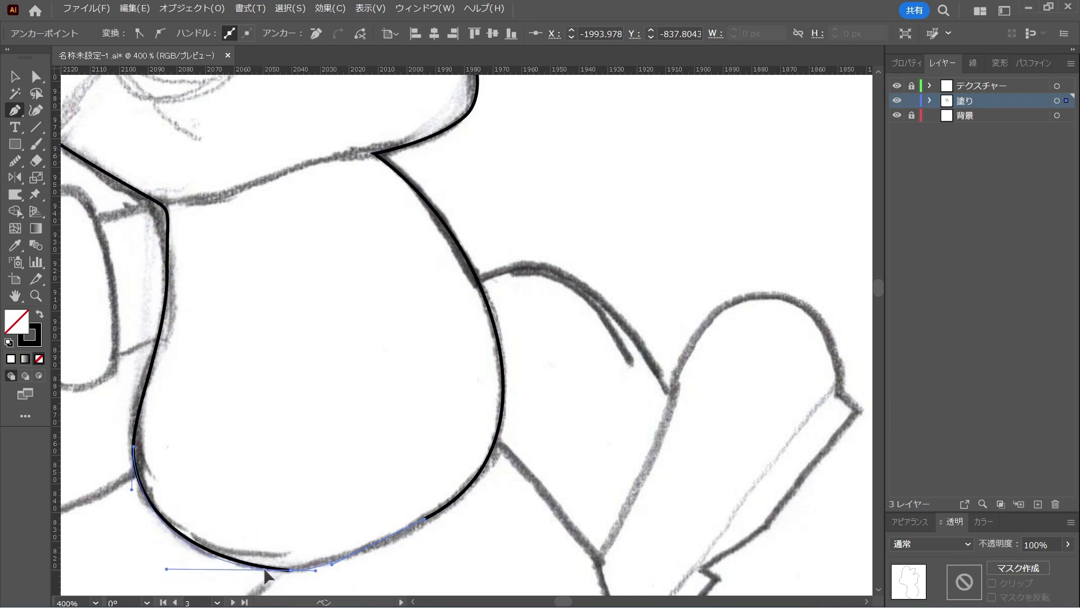
pyautogui.press('ctrl')
# Trace the front shoe as a closed solid black shape
pyautogui.keyDown('ctrl'); pyautogui.click(477, 567); pyautogui.keyUp('ctrl')
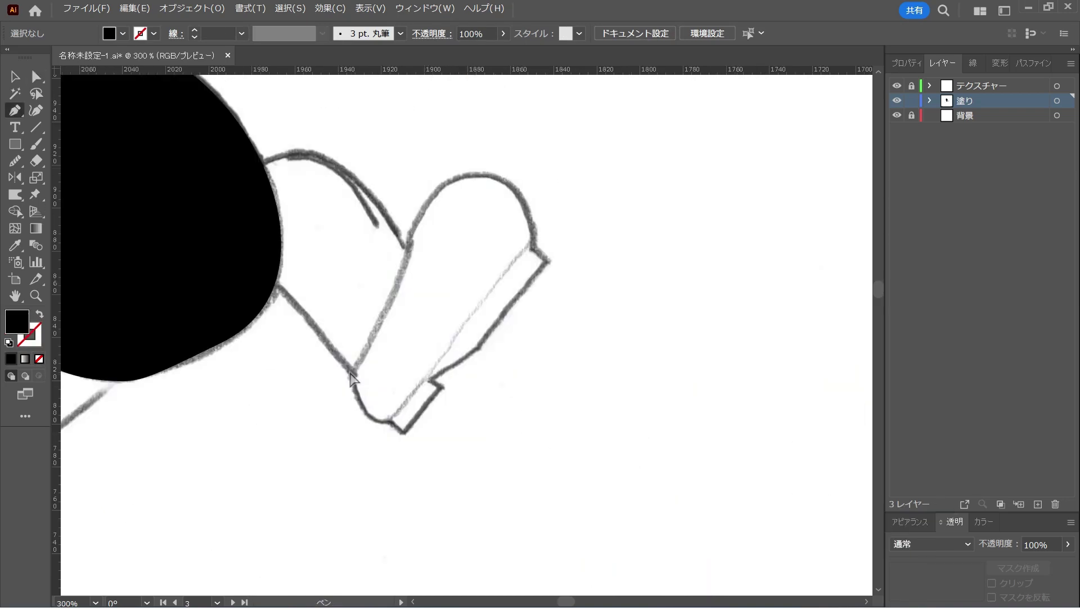
pyautogui.click(352, 375)
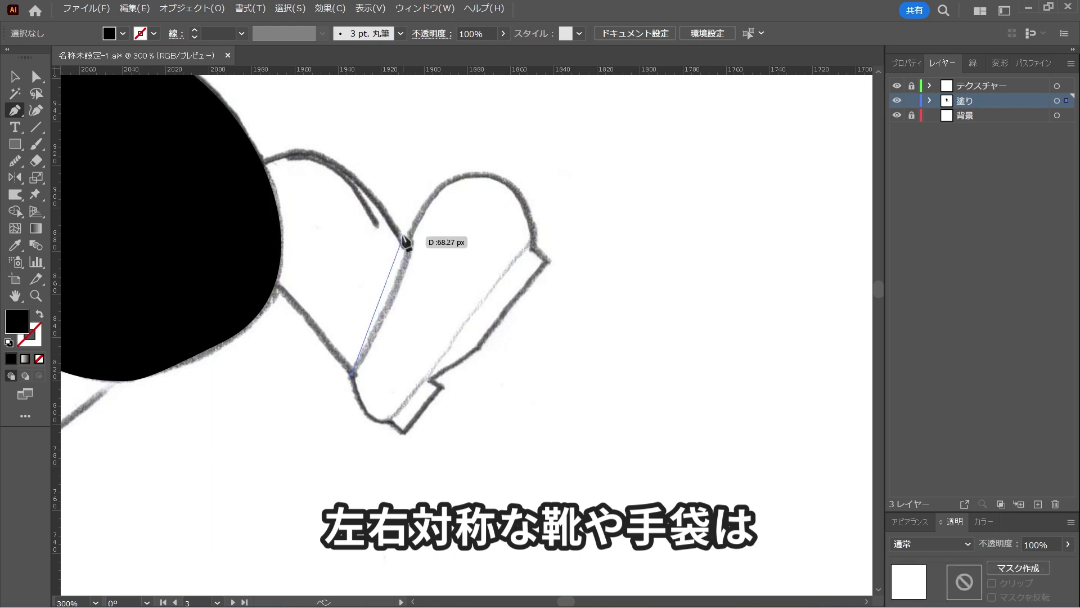
pyautogui.click(402, 261)
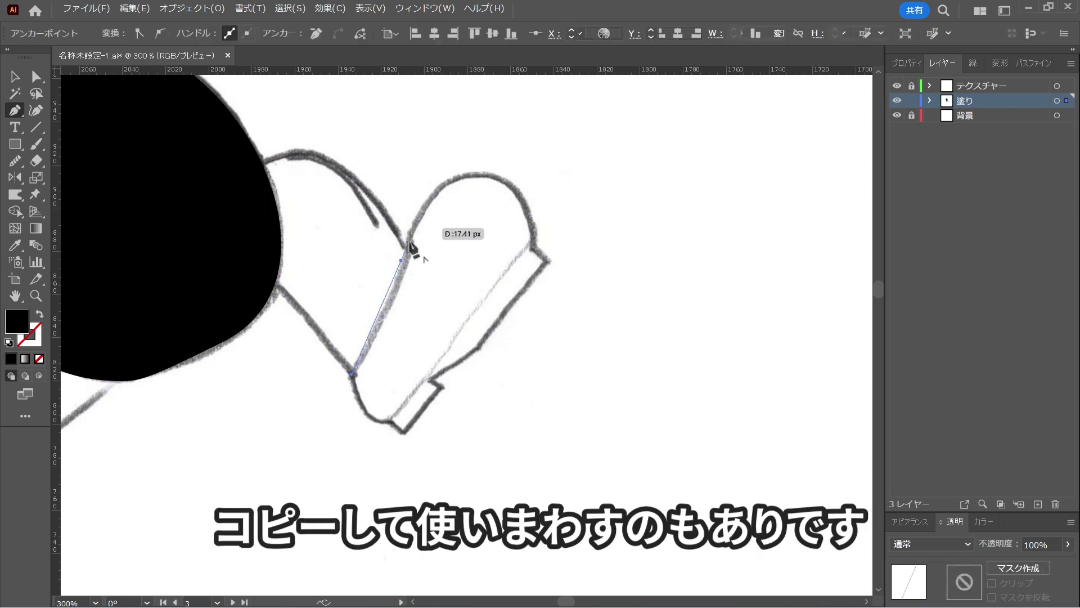
pyautogui.moveTo(445, 183); pyautogui.dragTo(470, 172)
pyautogui.click(506, 183)
pyautogui.click(531, 246)
pyautogui.click(549, 262)
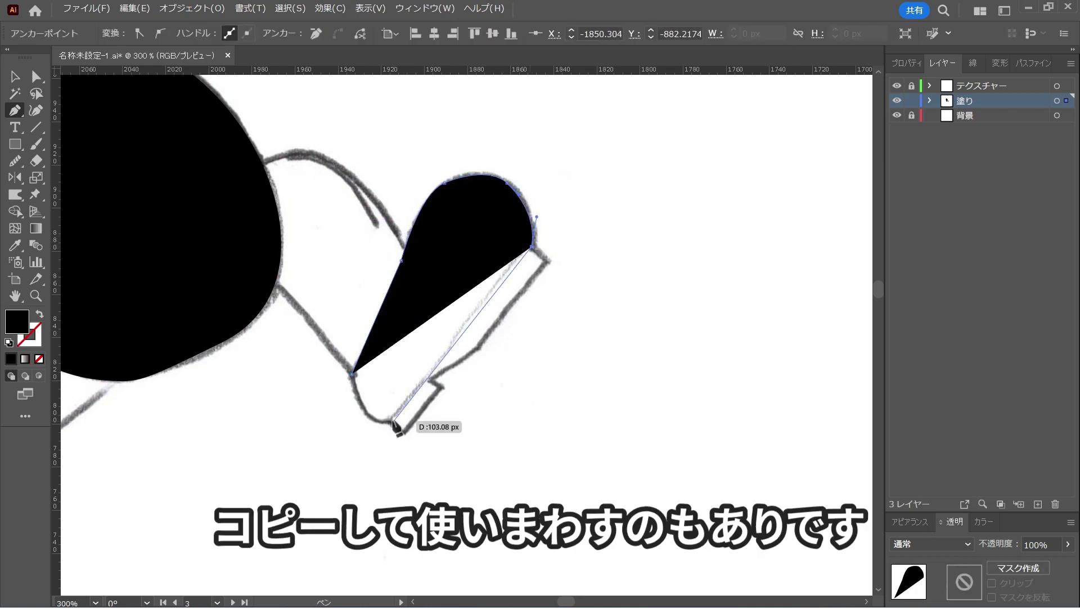
pyautogui.click(478, 348)
pyautogui.click(427, 381)
pyautogui.click(405, 433)
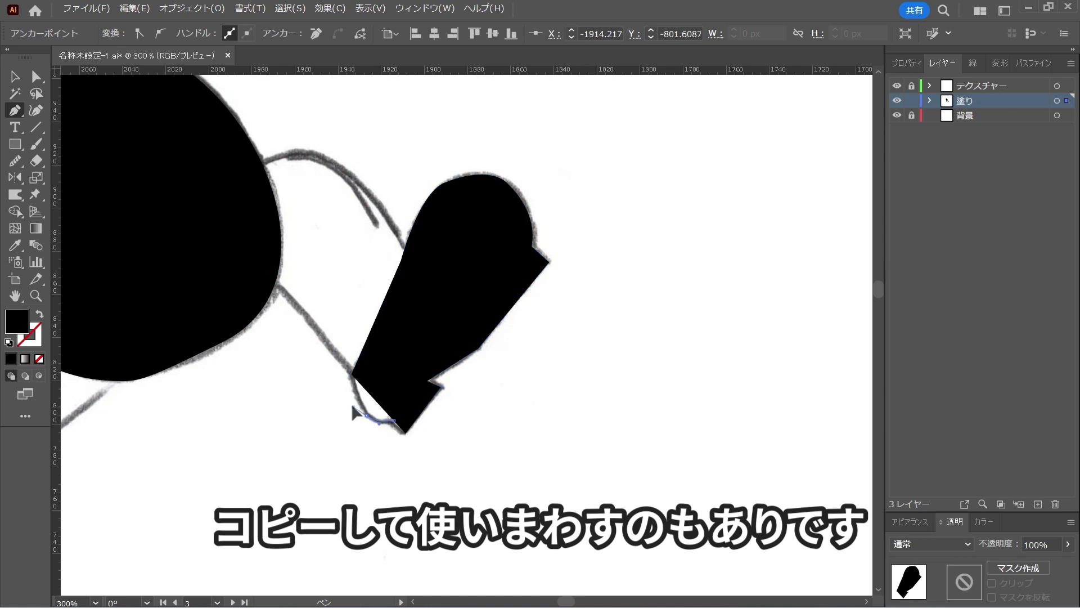
pyautogui.moveTo(353, 412); pyautogui.dragTo(353, 407)
pyautogui.click(352, 374)
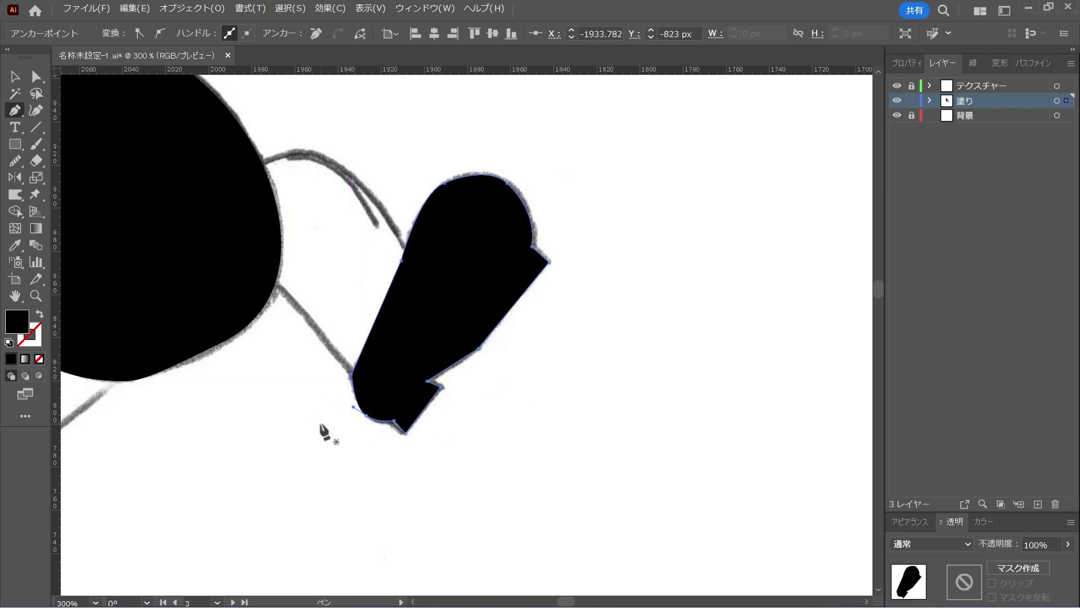
pyautogui.keyDown('ctrl'); pyautogui.click(313, 446); pyautogui.keyUp('ctrl')
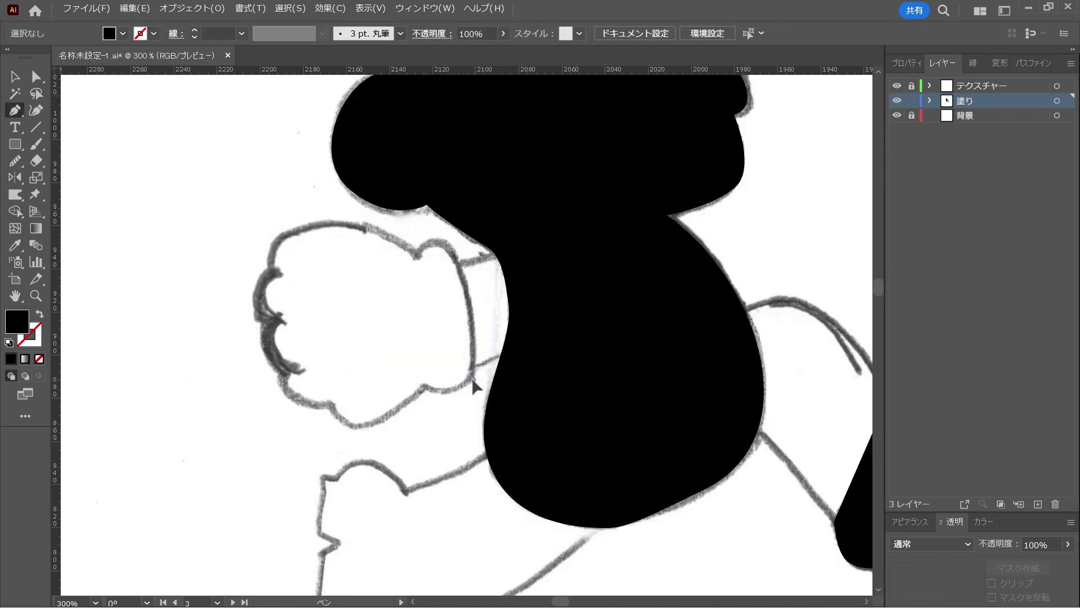
# Trace the lower fist and glove cuff as a closed solid black shape
pyautogui.click(474, 380)
pyautogui.click(425, 388)
pyautogui.moveTo(354, 426); pyautogui.dragTo(295, 368)
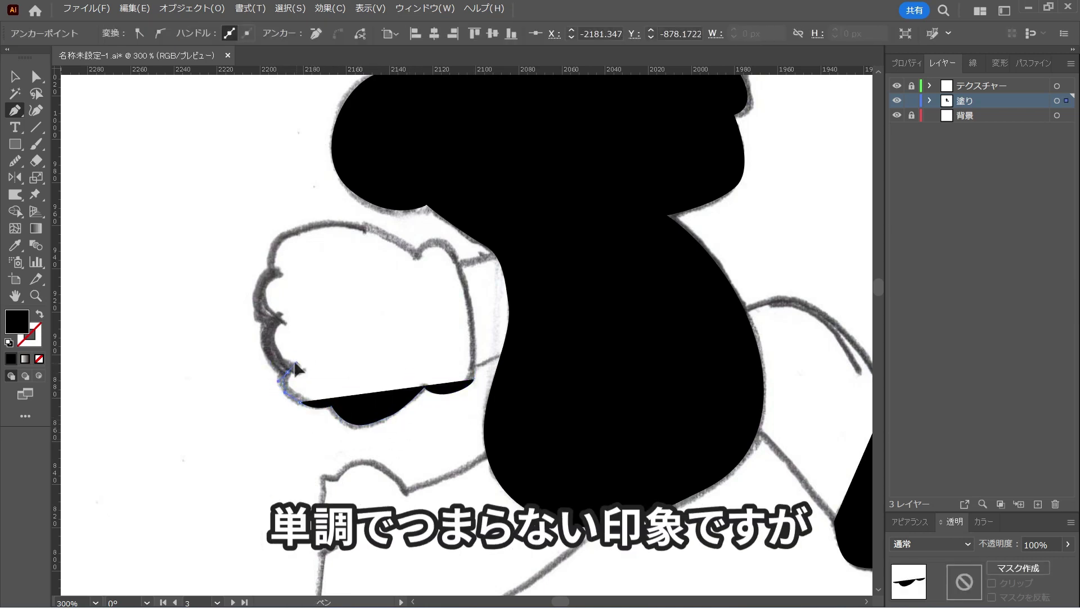
pyautogui.click(287, 372)
pyautogui.click(266, 341)
pyautogui.click(276, 320)
pyautogui.click(258, 293)
pyautogui.click(273, 270)
pyautogui.moveTo(289, 231); pyautogui.dragTo(371, 230)
pyautogui.click(417, 252)
pyautogui.click(454, 254)
pyautogui.moveTo(474, 380); pyautogui.dragTo(471, 410)
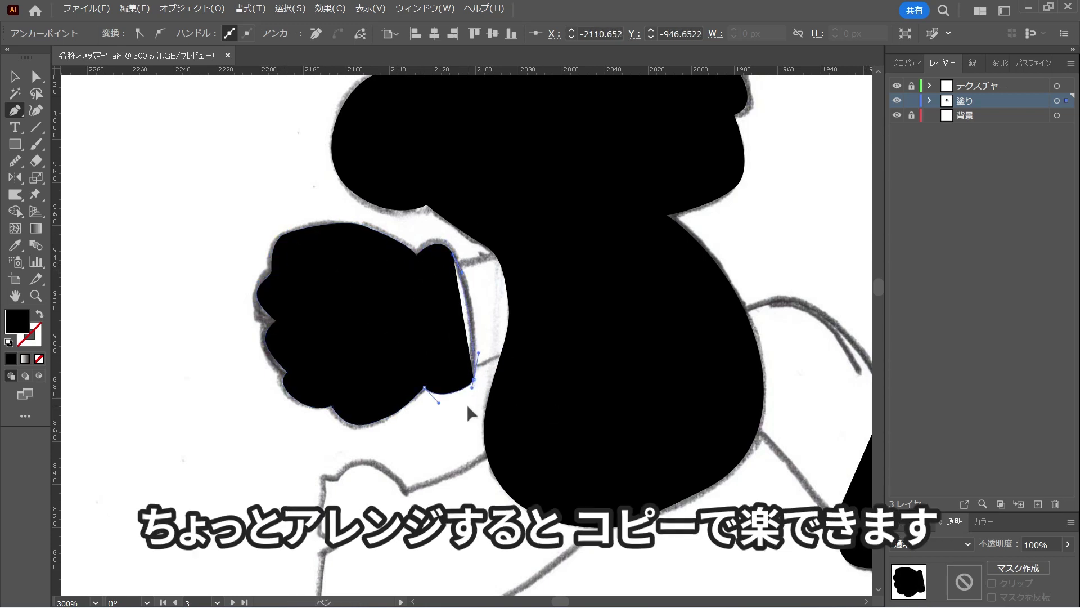
# Adjust an anchor on the fist's left edge with Direct Selection
pyautogui.press('a')
pyautogui.scroll(3, 262, 364)
pyautogui.click(273, 302)
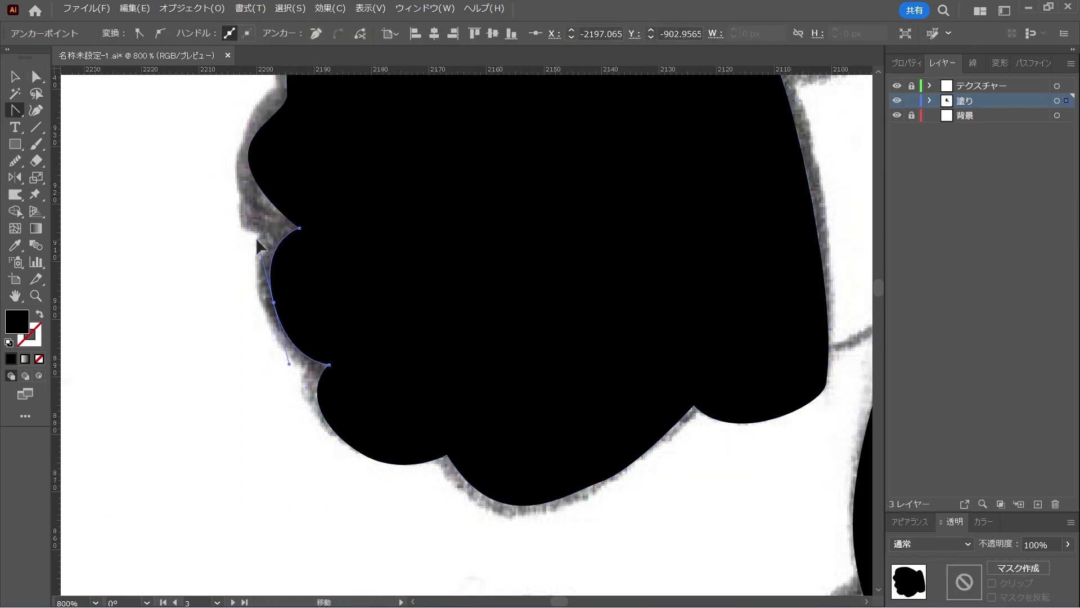
pyautogui.scroll(-3, 264, 225)
pyautogui.scroll(-3, 596, 412)
pyautogui.scroll(3, 597, 413)
# Move and rotate the shoe copy under the back leg, and move the fist copy beside the head
pyautogui.moveTo(546, 360); pyautogui.dragTo(355, 381)
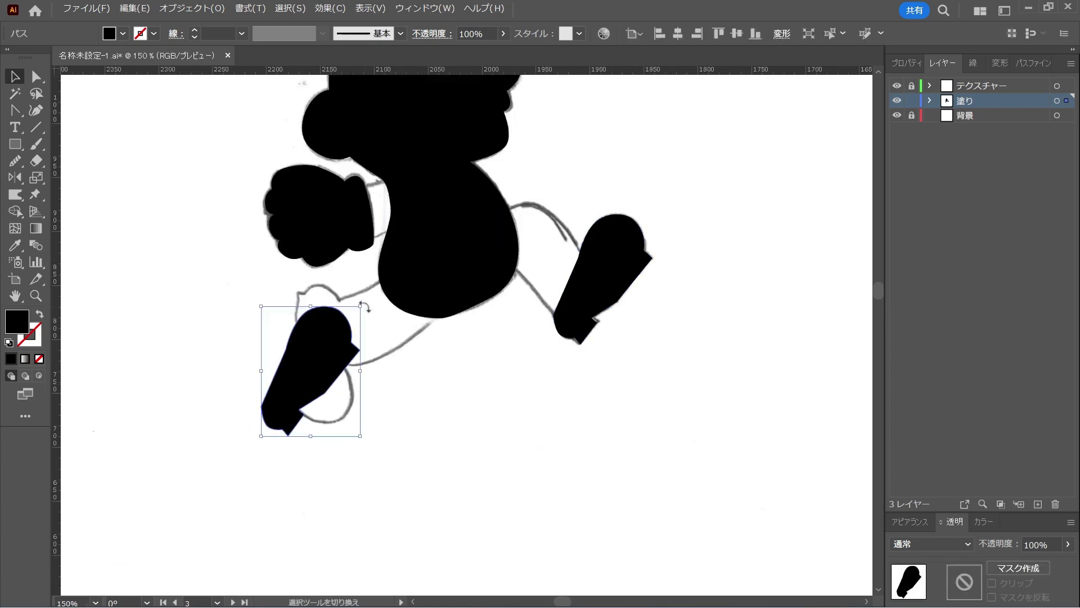
pyautogui.moveTo(364, 307); pyautogui.dragTo(402, 372)
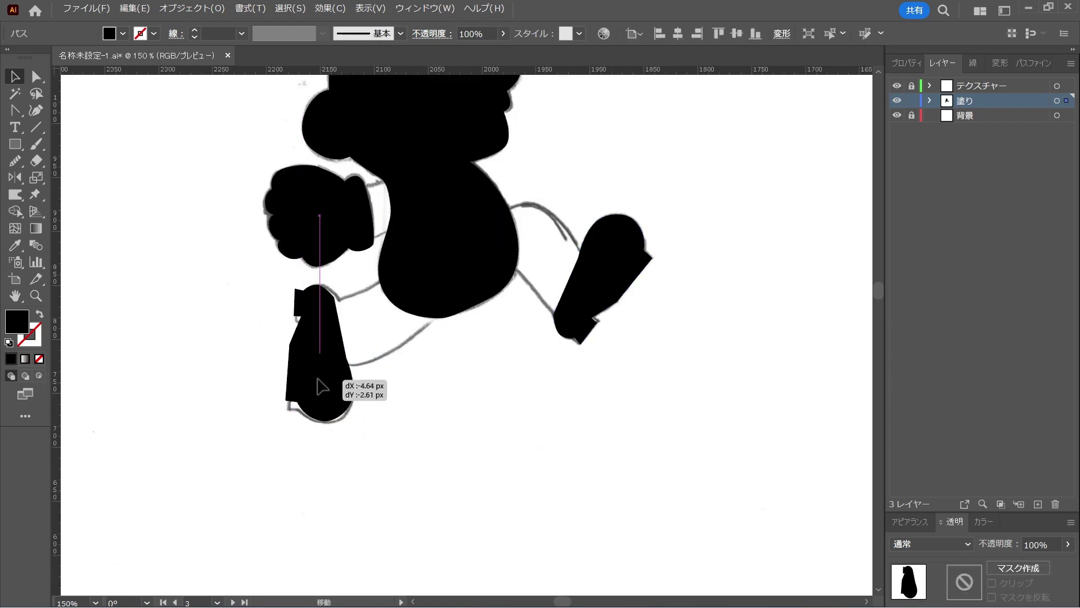
pyautogui.hotkey('ctrl', '-')
pyautogui.hotkey('ctrl', '-')
pyautogui.moveTo(474, 211); pyautogui.dragTo(471, 217)
pyautogui.hotkey('ctrl', 'shift', 'a')
pyautogui.press('p')
pyautogui.hotkey('ctrl', '+')
pyautogui.hotkey('ctrl', '+')
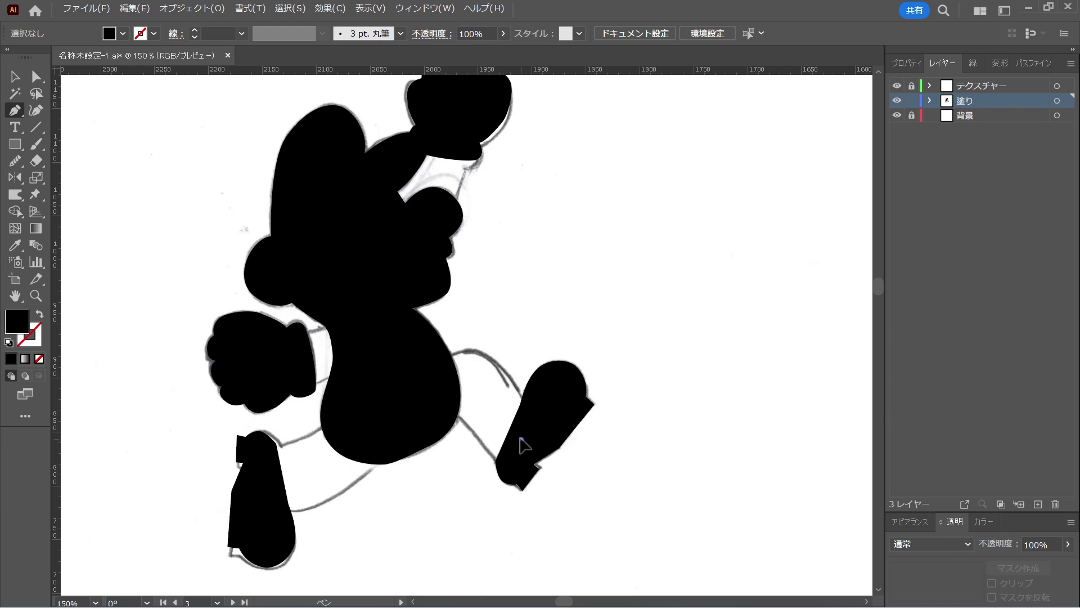
# Draw the front leg curve from foot to hip as a thick 63 pt black stroke
pyautogui.moveTo(521, 438); pyautogui.dragTo(511, 429)
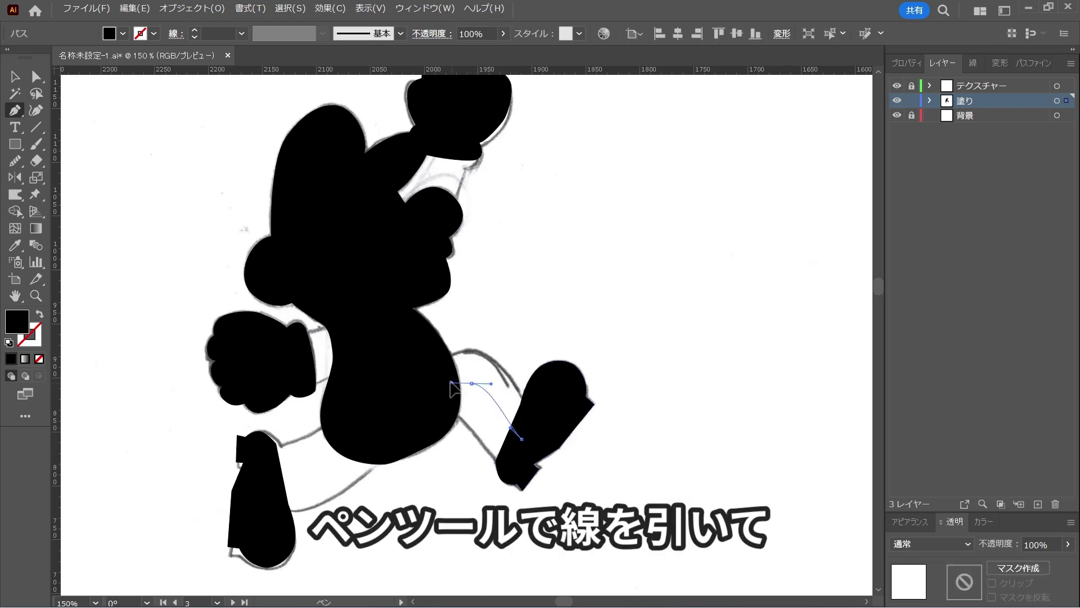
pyautogui.moveTo(472, 383); pyautogui.dragTo(452, 383)
pyautogui.click(421, 390)
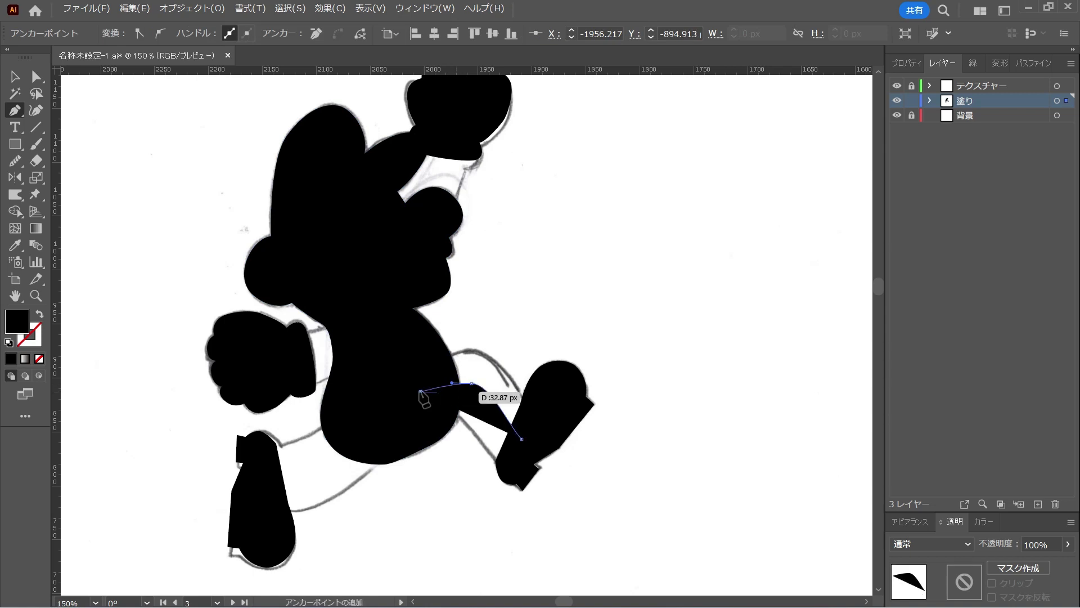
pyautogui.press('a')
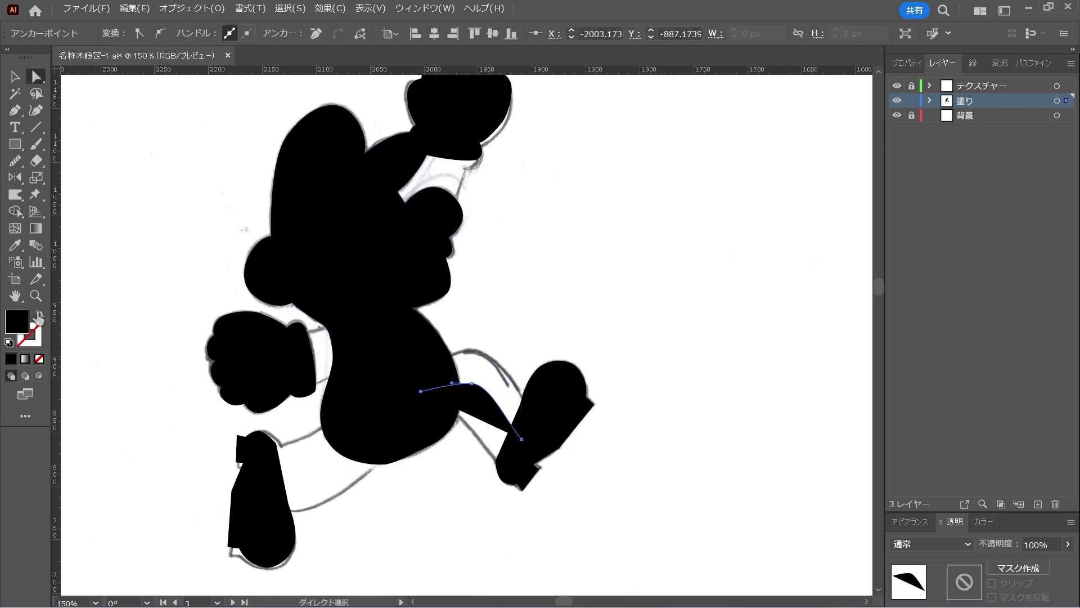
pyautogui.click(39, 315)
pyautogui.press('v')
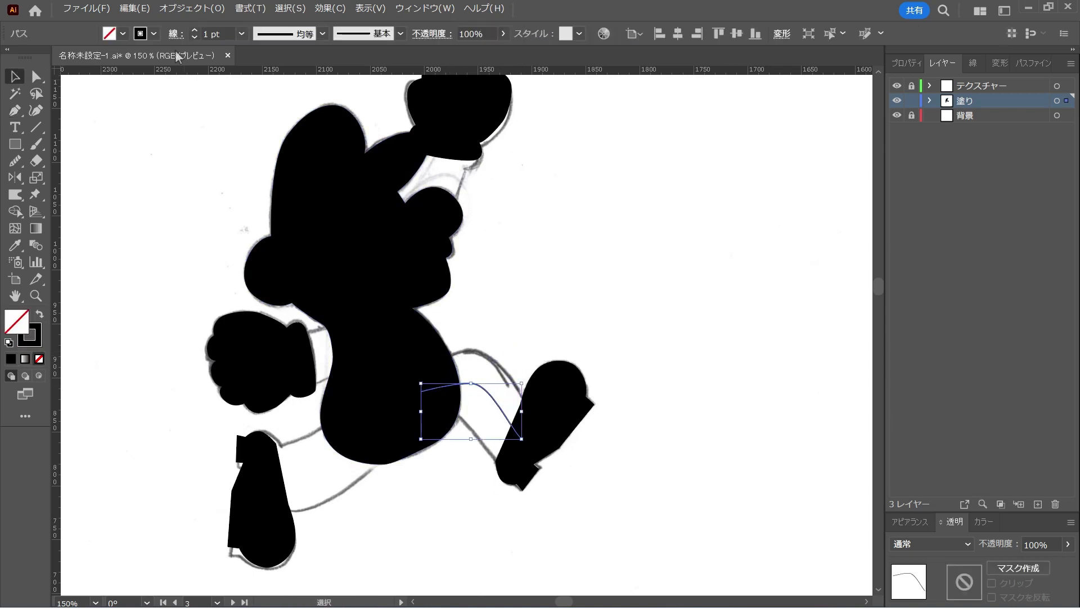
pyautogui.click(194, 29)
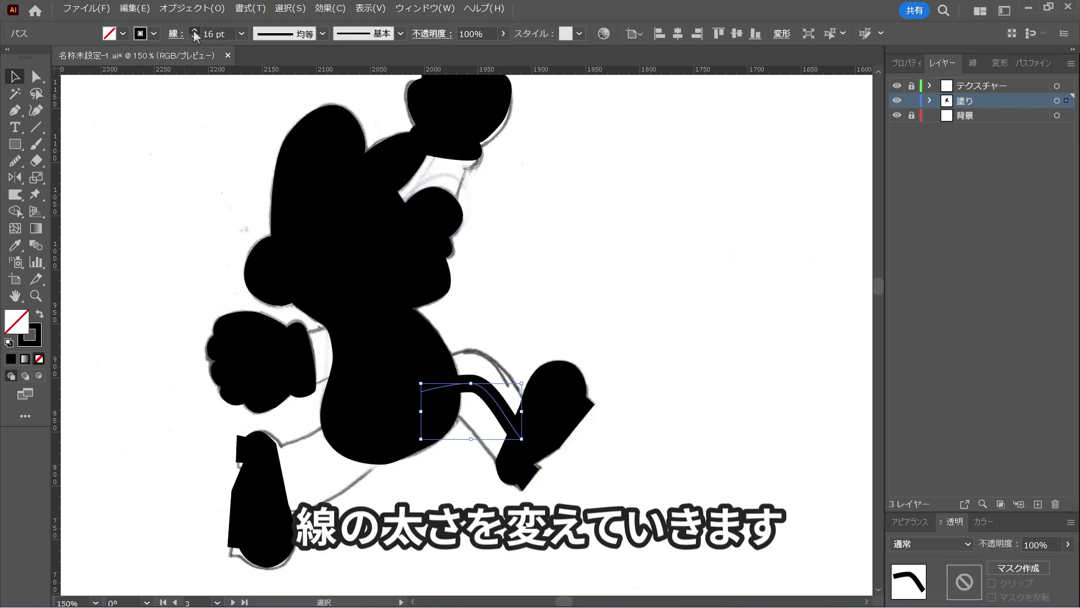
pyautogui.click(194, 29)
pyautogui.click(194, 29)
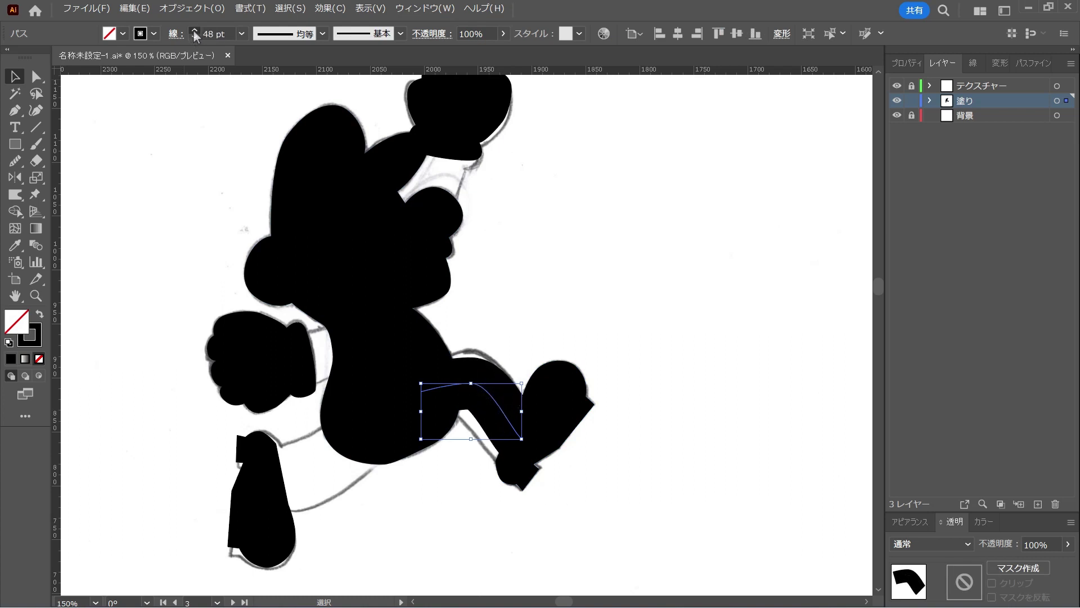
pyautogui.click(194, 29)
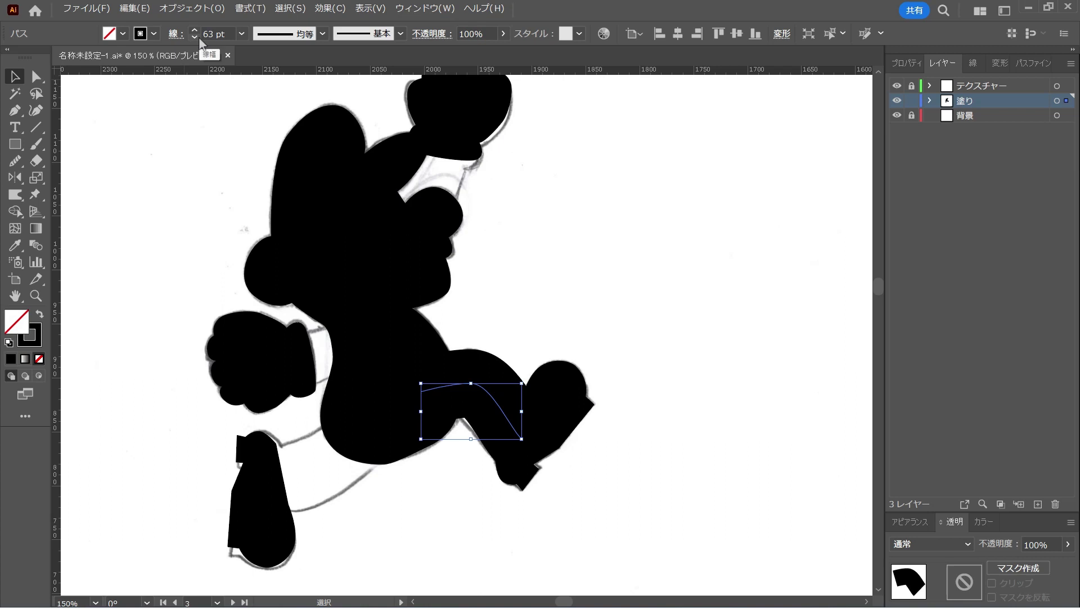
# Reshape the front leg by moving its knee and foot anchors
pyautogui.press('a')
pyautogui.click(549, 270)
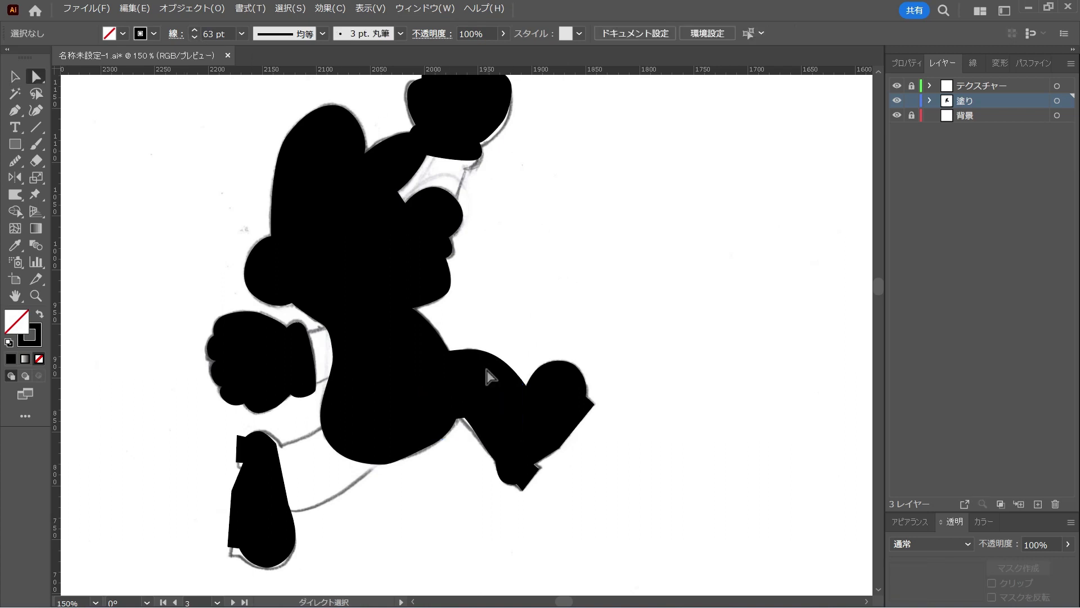
pyautogui.moveTo(471, 383); pyautogui.dragTo(429, 406)
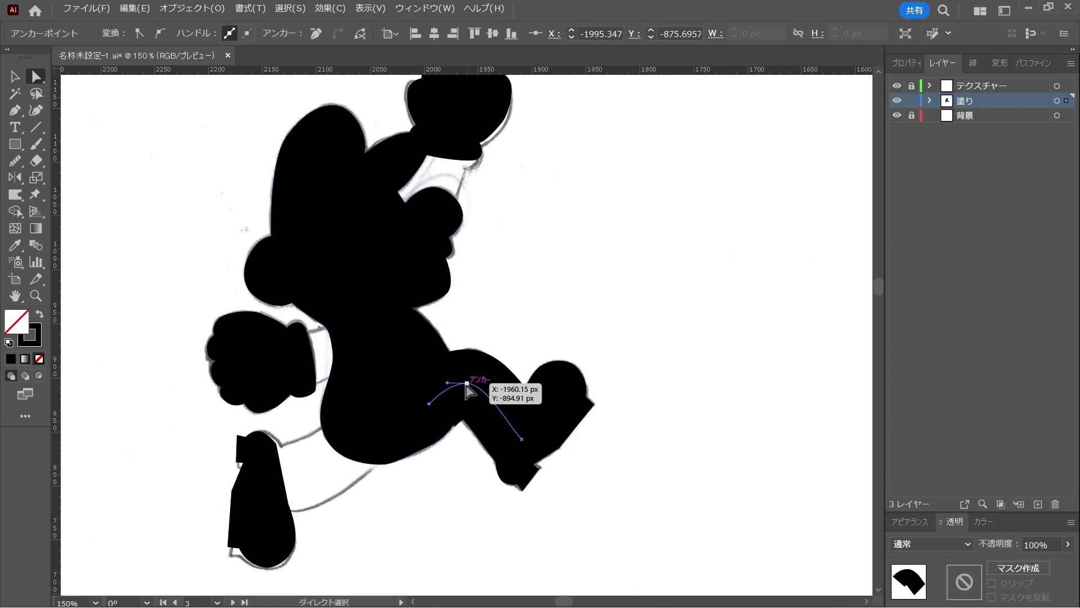
pyautogui.click(543, 318)
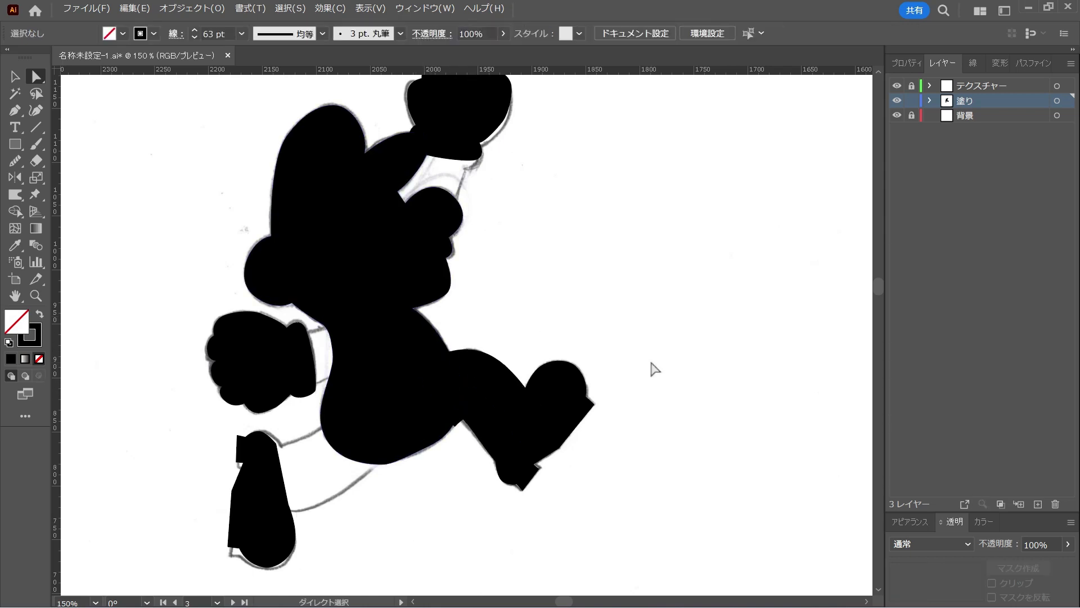
pyautogui.moveTo(665, 356); pyautogui.dragTo(487, 534)
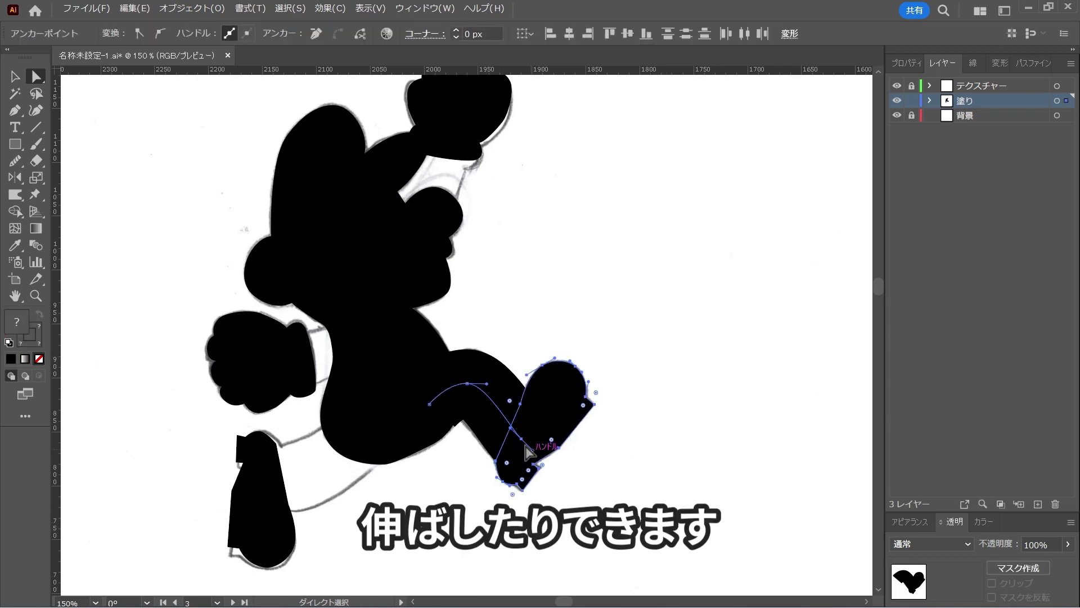
pyautogui.moveTo(522, 444); pyautogui.dragTo(651, 208)
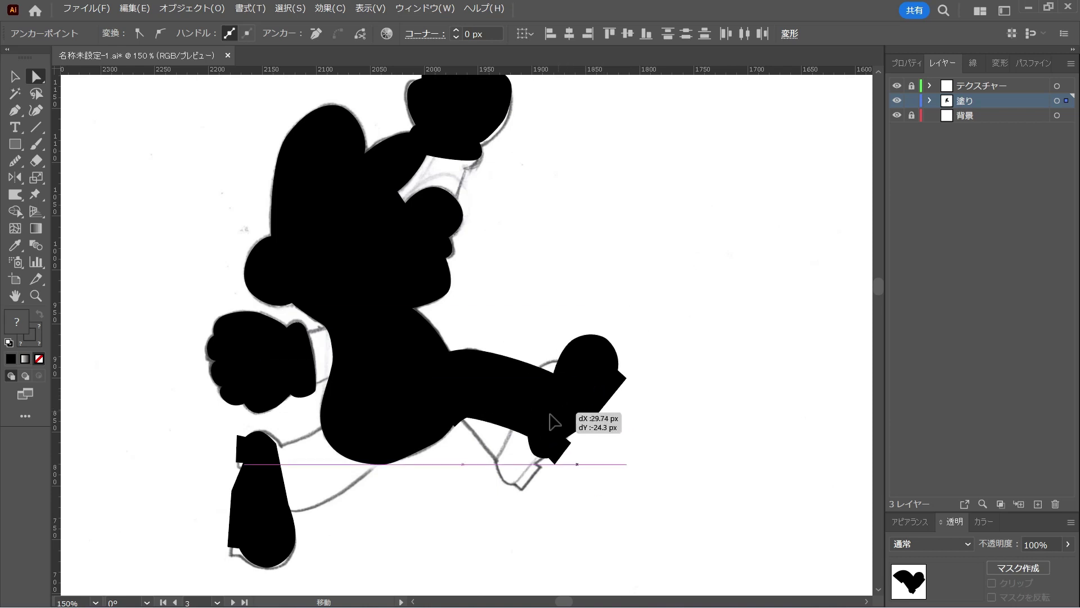
pyautogui.moveTo(651, 209); pyautogui.dragTo(522, 446)
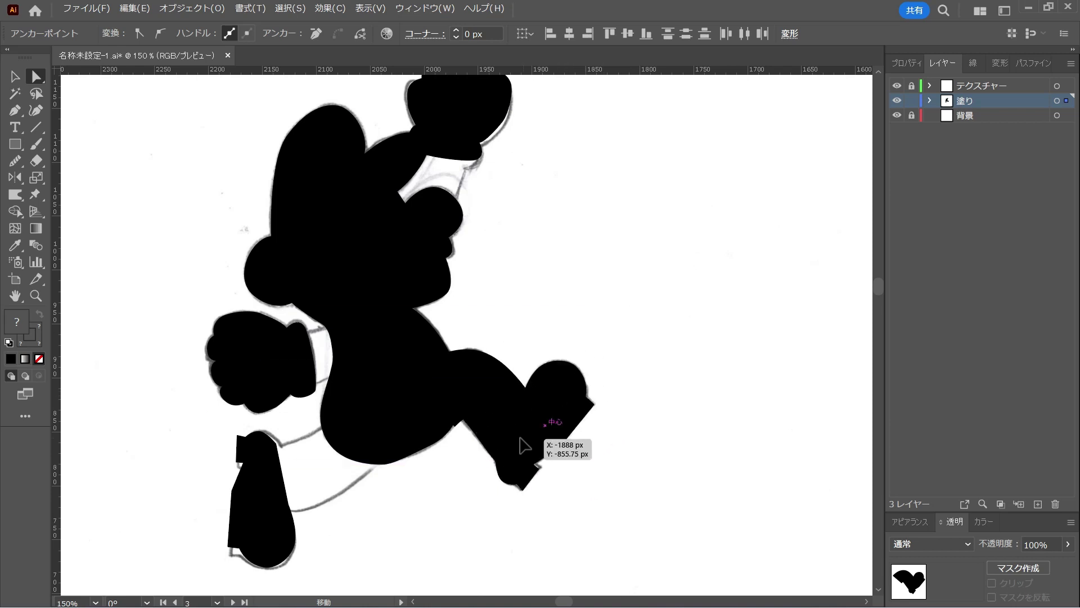
pyautogui.click(665, 374)
# Draw the back leg stroke and rotate the back shoe to bend the ankle
pyautogui.click(15, 110)
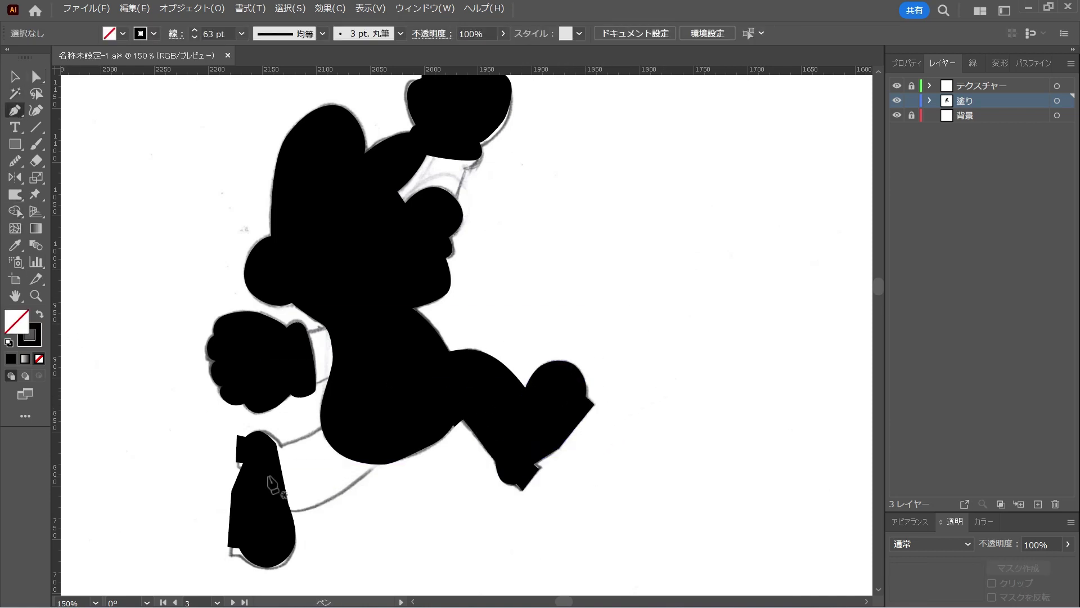
pyautogui.moveTo(354, 425)
pyautogui.mouseDown()
pyautogui.moveTo(388, 382)
pyautogui.moveTo(370, 382)
pyautogui.mouseUp()
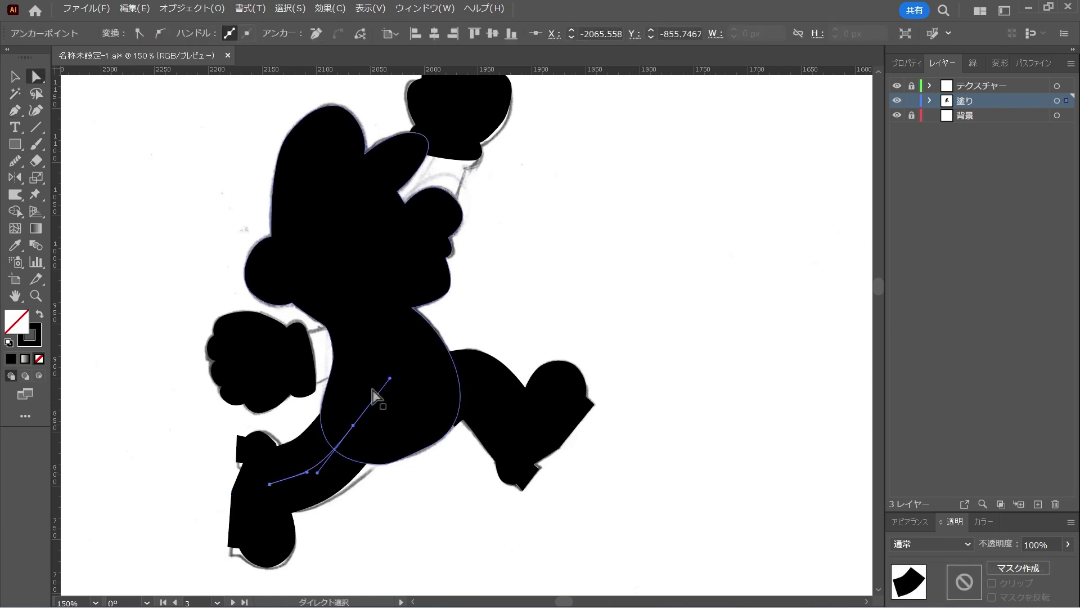
pyautogui.keyDown('ctrl'); pyautogui.click(221, 474); pyautogui.keyUp('ctrl')
pyautogui.click(248, 515)
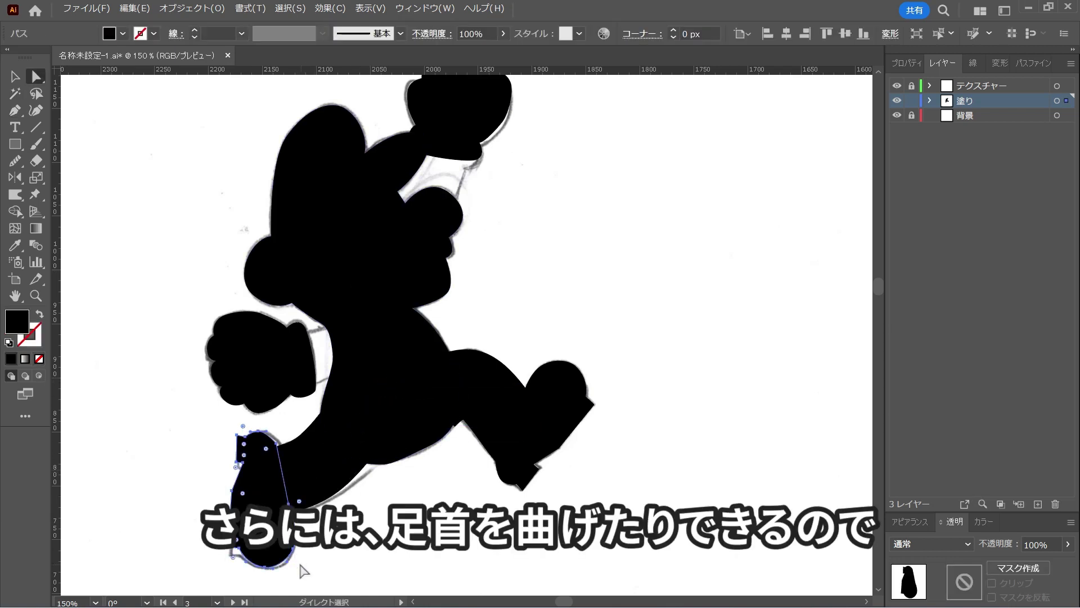
pyautogui.press('v')
pyautogui.moveTo(301, 560); pyautogui.dragTo(336, 553)
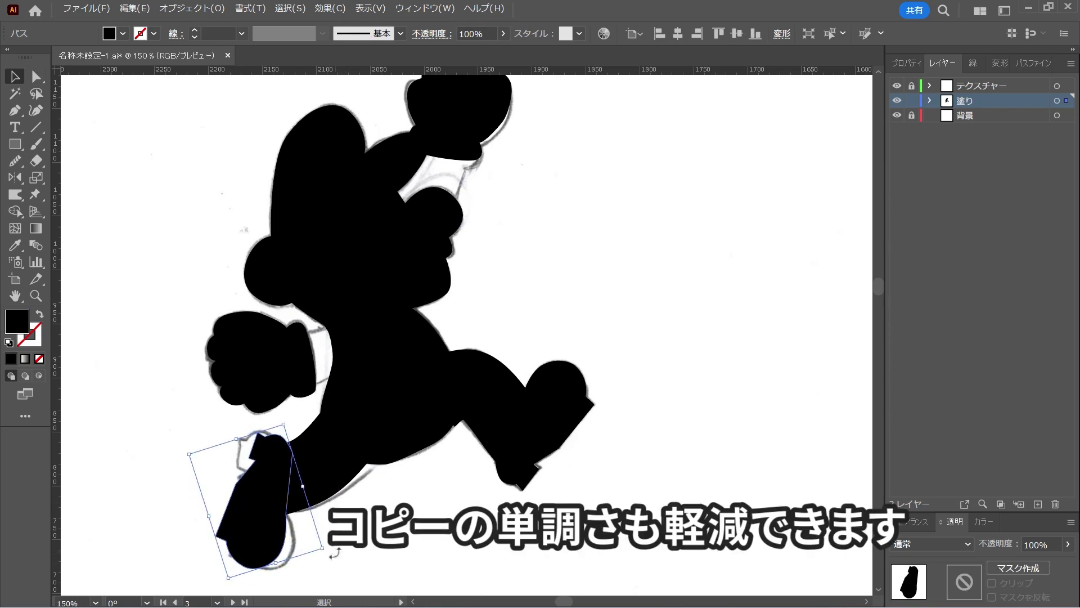
pyautogui.click(372, 552)
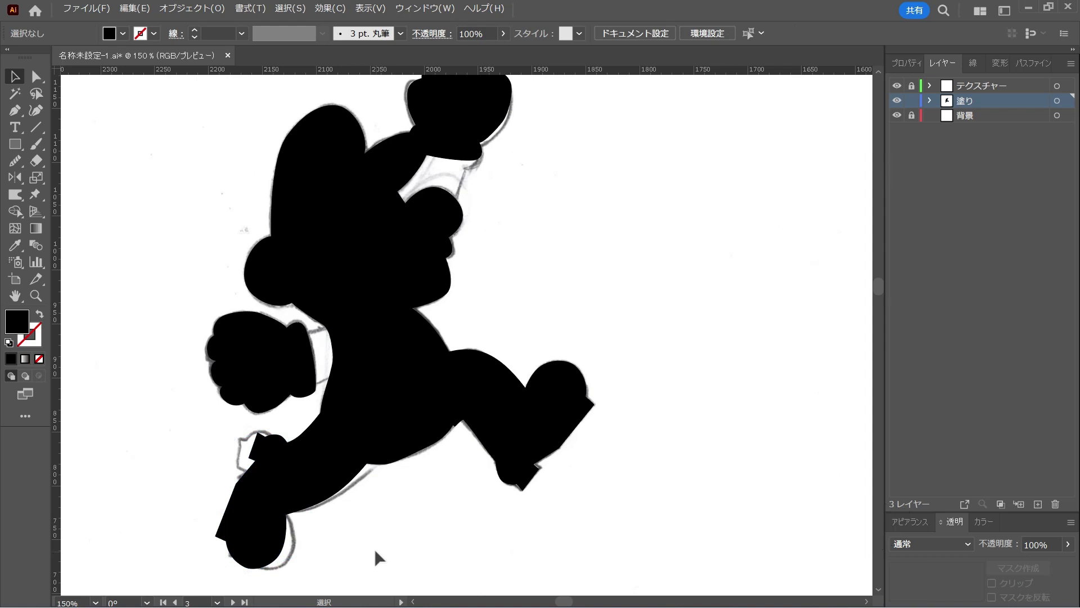
# Place a couple of Pen anchors and bring the raised fist into view
pyautogui.press('p')
pyautogui.click(282, 357)
pyautogui.click(386, 338)
pyautogui.moveTo(547, 345); pyautogui.dragTo(606, 396)
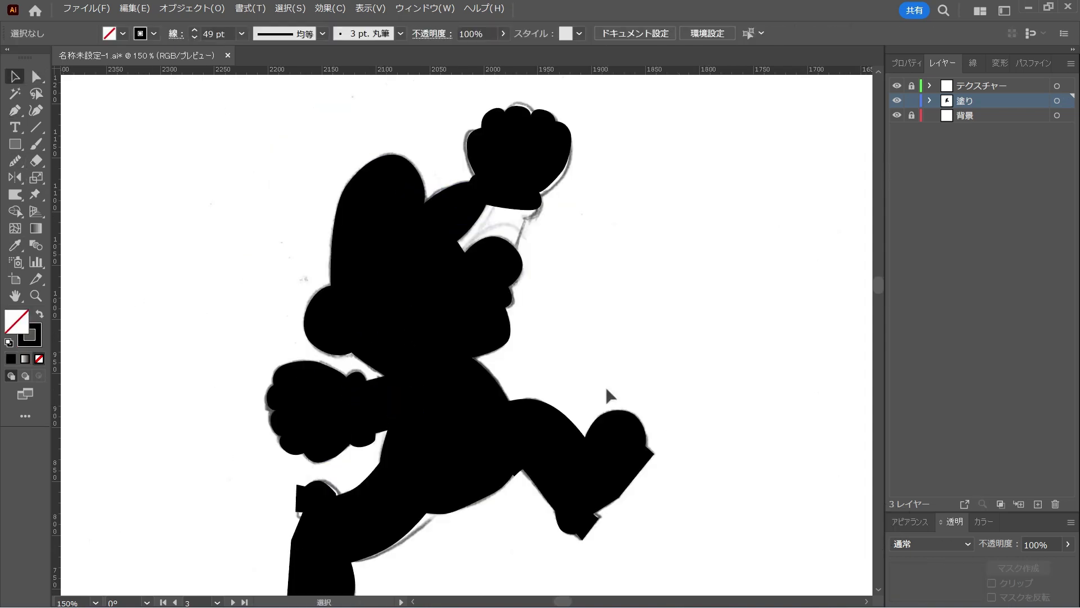
# Draw a straight arm line from the raised fist to the shoulder and adjust its ends
pyautogui.press('\\')
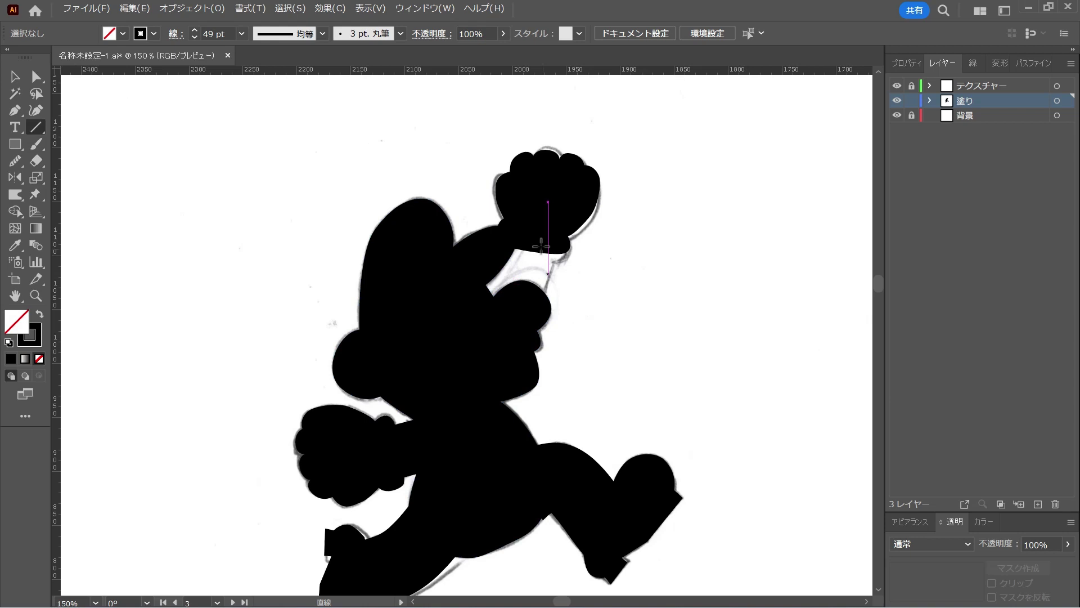
pyautogui.moveTo(541, 246)
pyautogui.mouseDown()
pyautogui.moveTo(494, 338)
pyautogui.moveTo(504, 352)
pyautogui.mouseUp()
pyautogui.press('a')
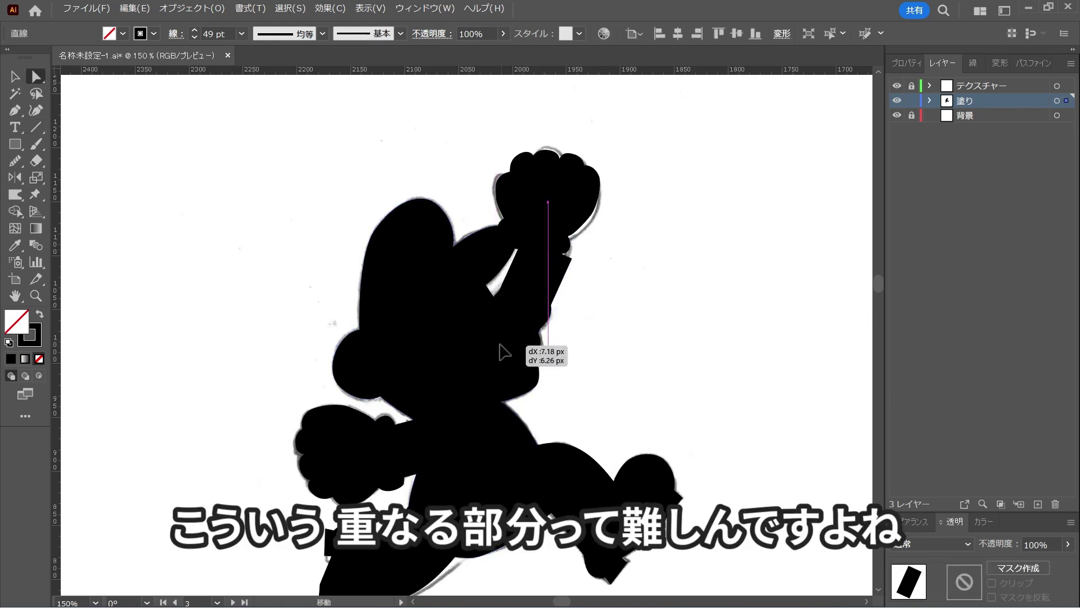
pyautogui.moveTo(542, 242); pyautogui.dragTo(532, 229)
pyautogui.moveTo(494, 345); pyautogui.dragTo(498, 351)
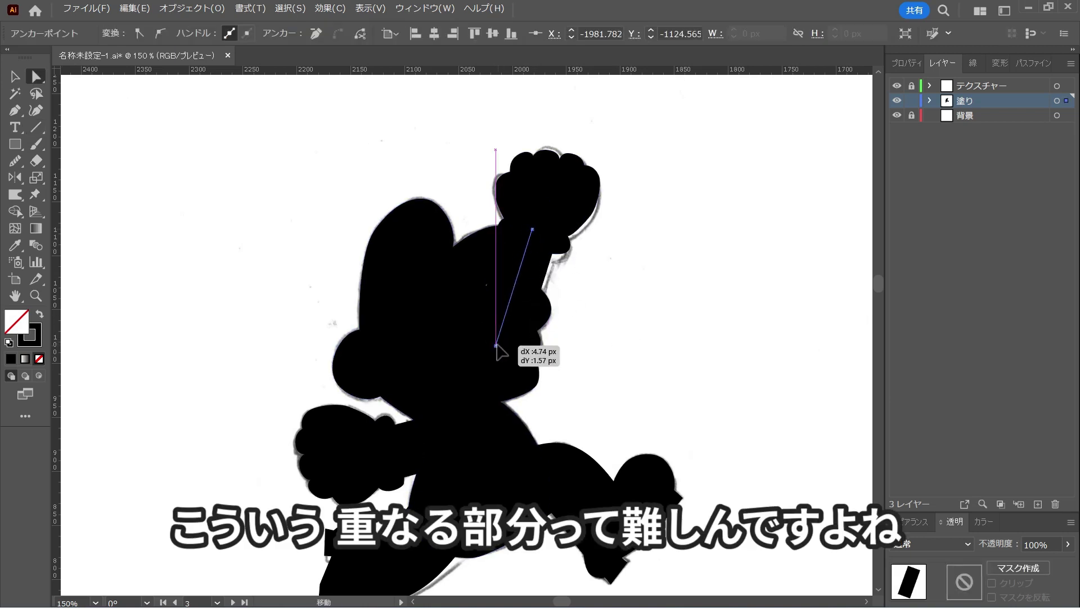
# Select the thick forearm line and bring up the Object commands
pyautogui.click(646, 349)
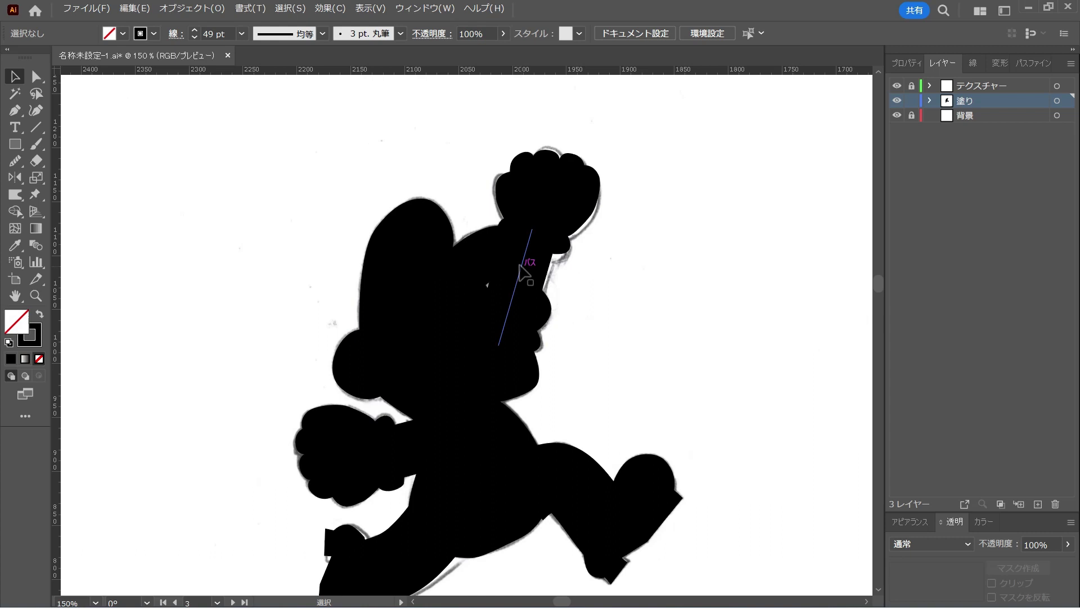
pyautogui.click(520, 265)
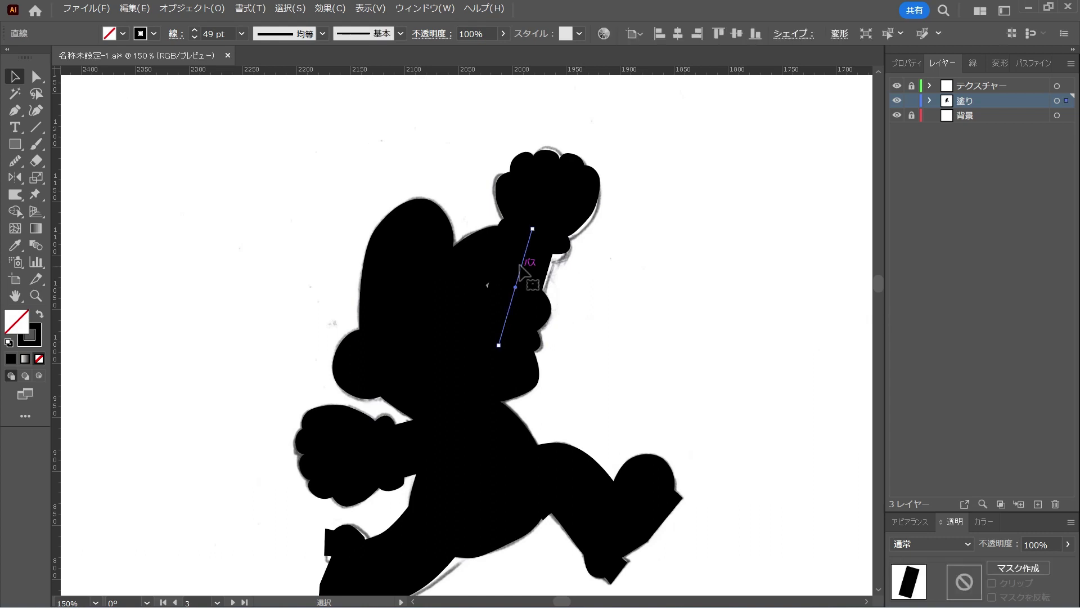
pyautogui.click(189, 8)
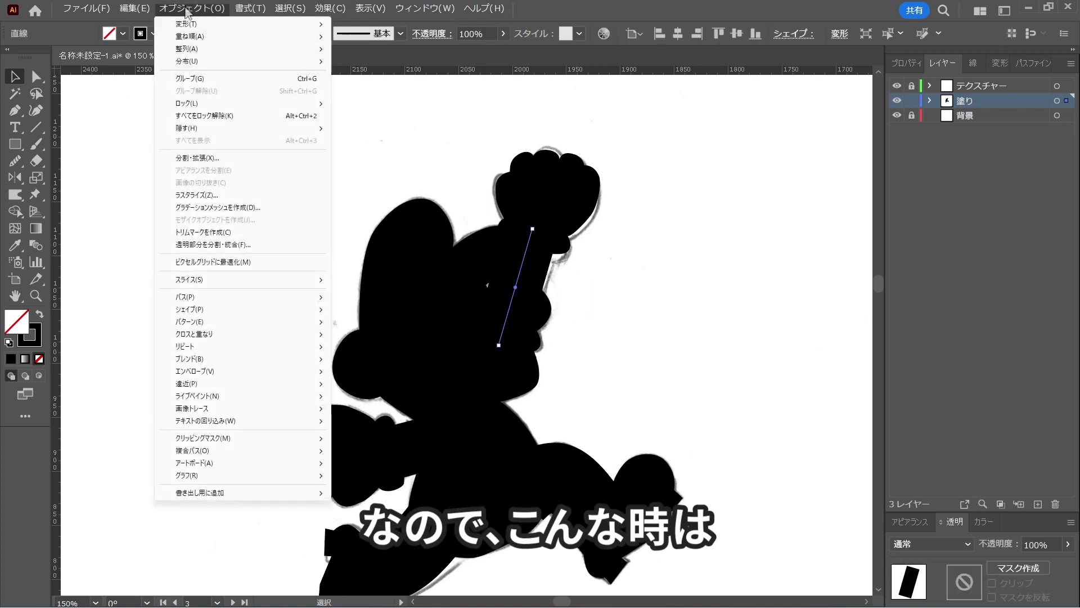
pyautogui.moveTo(236, 296)
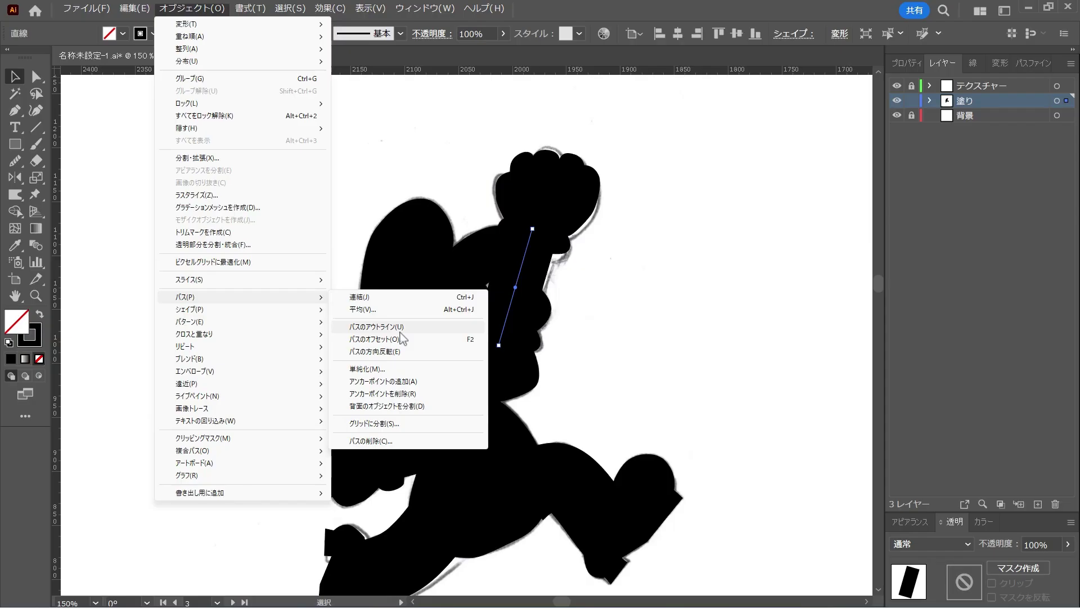
# Convert the forearm line into a filled shape with Outline Stroke
pyautogui.click(401, 329)
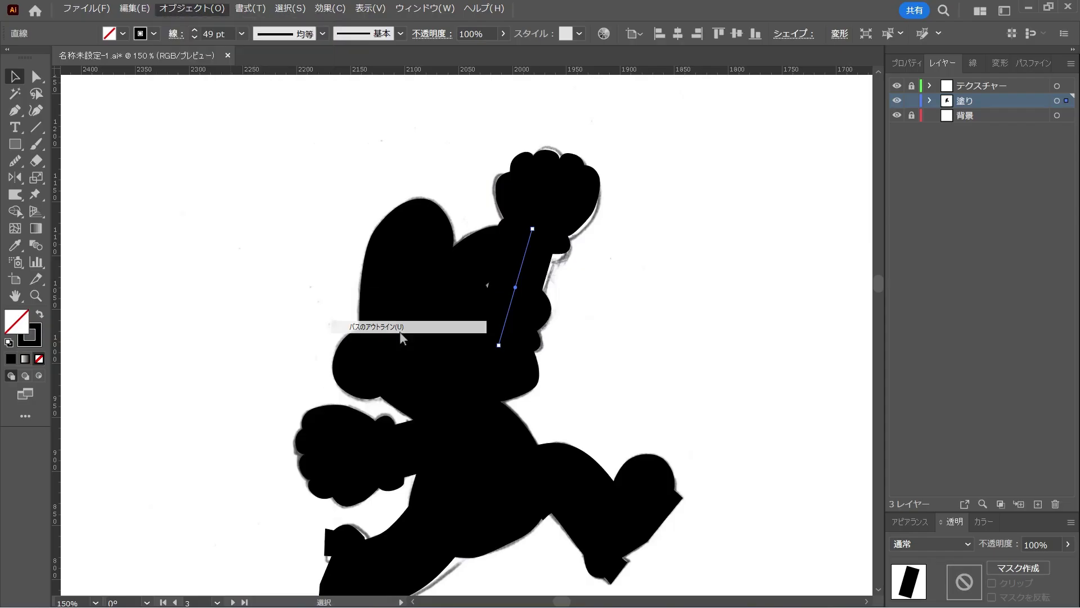
pyautogui.click(647, 267)
pyautogui.moveTo(540, 266); pyautogui.dragTo(678, 297)
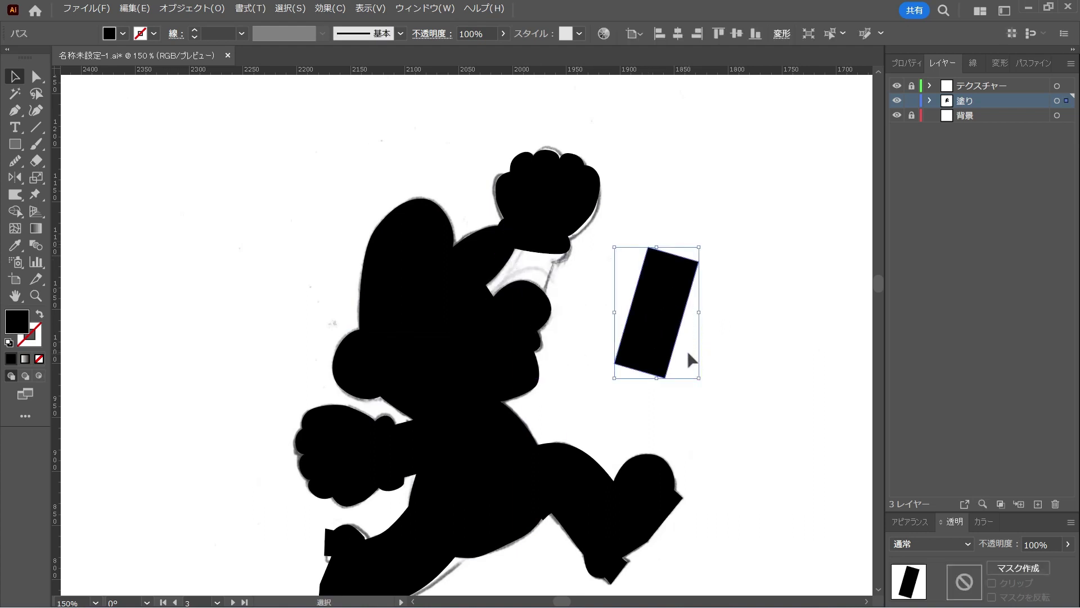
pyautogui.hotkey('ctrl', 'z')
pyautogui.click(673, 239)
# Open Pathfinder, select all the character artwork and Trim the overlapping pieces
pyautogui.moveTo(631, 168); pyautogui.dragTo(545, 259)
pyautogui.click(419, 9)
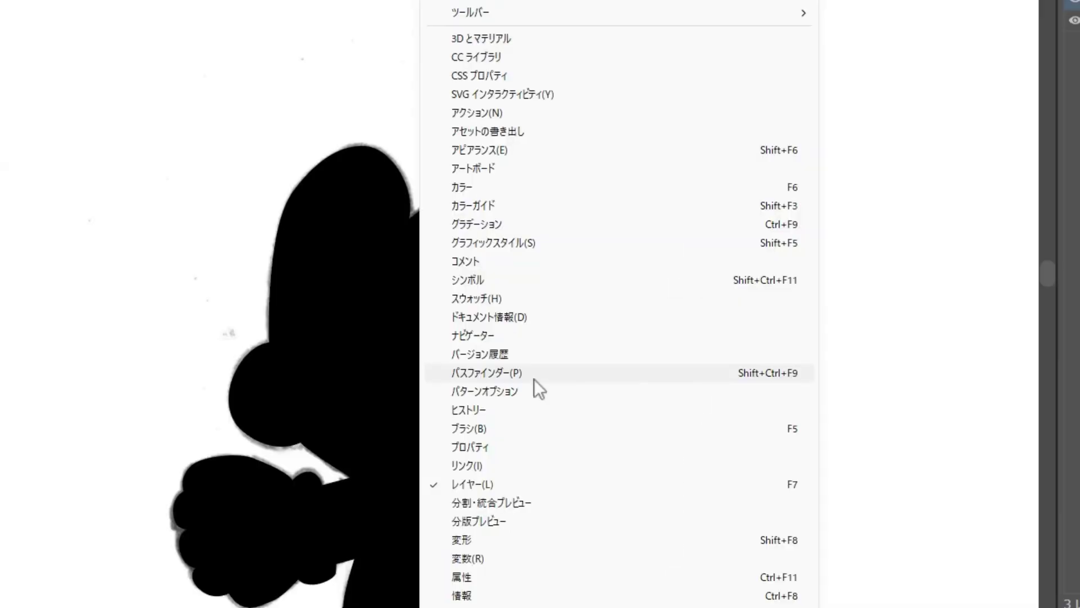
pyautogui.click(534, 378)
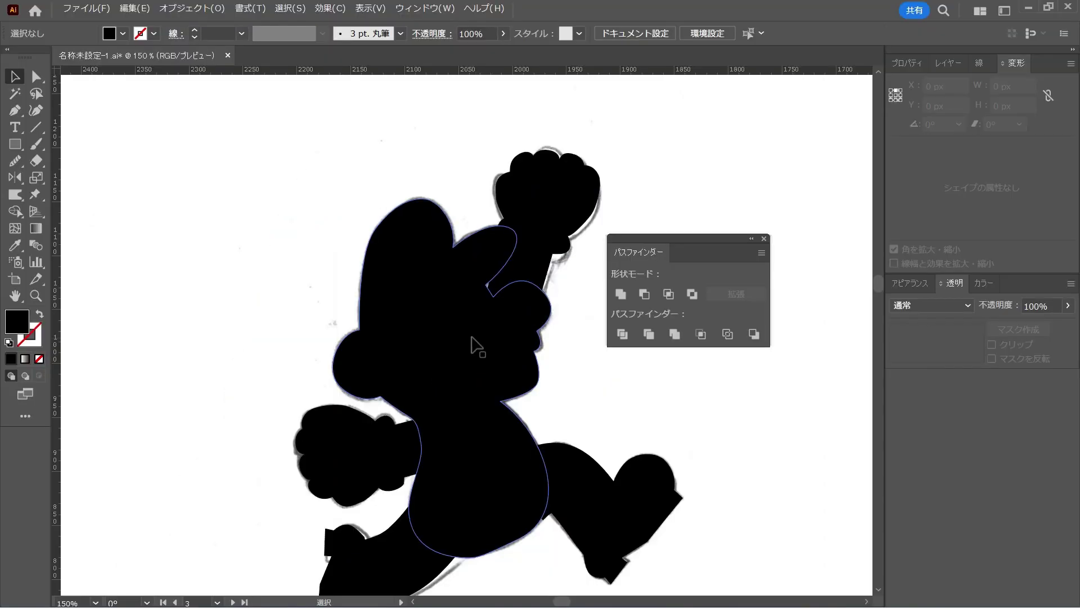
pyautogui.click(477, 340)
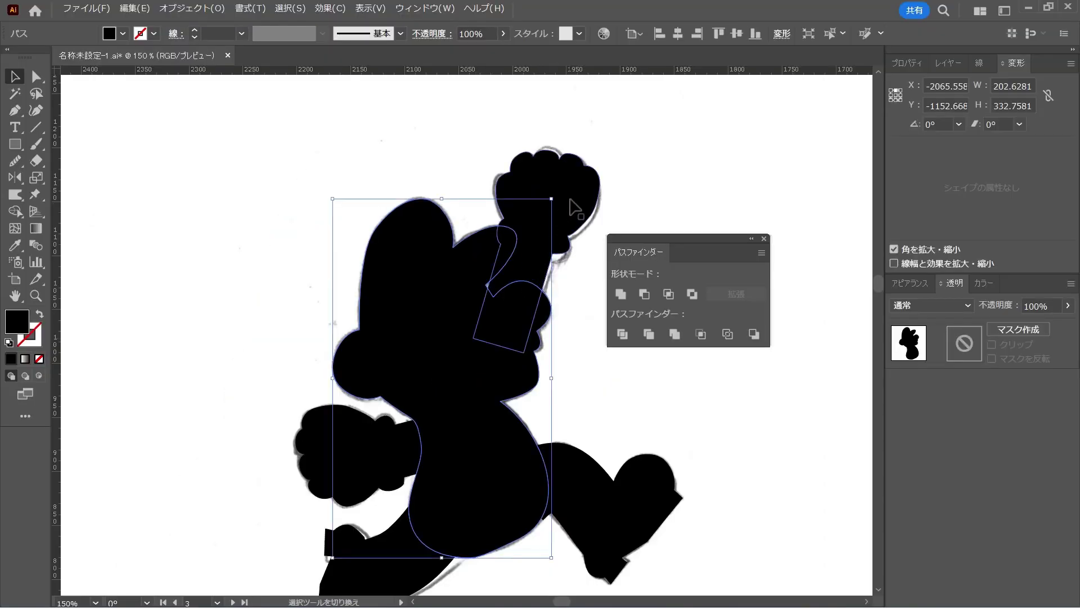
pyautogui.click(674, 334)
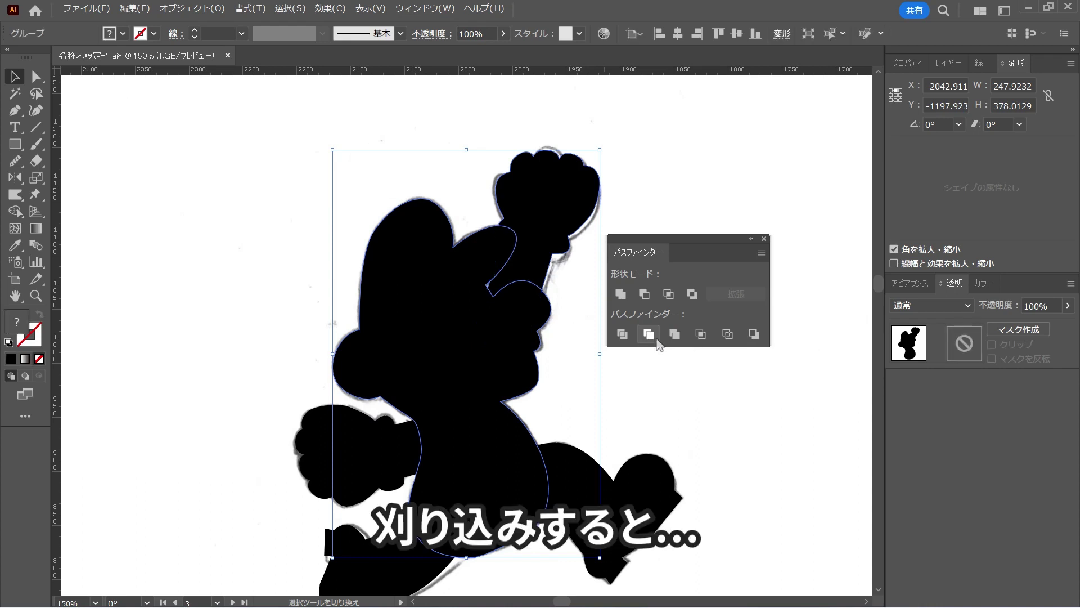
pyautogui.click(676, 202)
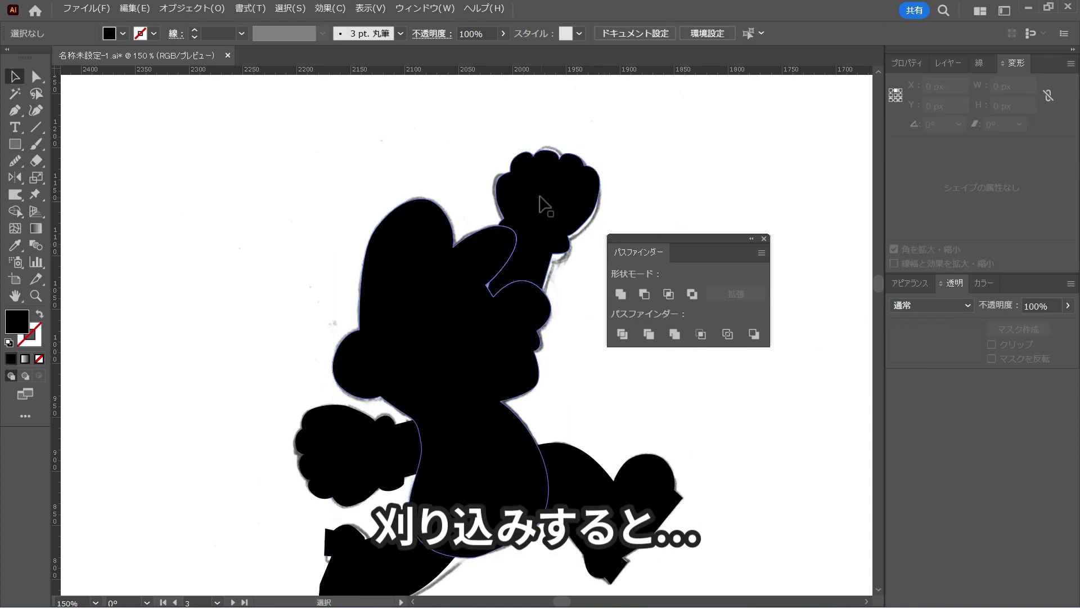
pyautogui.click(546, 203)
# Move the raised fist up-right, tilt it slightly, and reshape the arm-to-cap curve
pyautogui.click(657, 203)
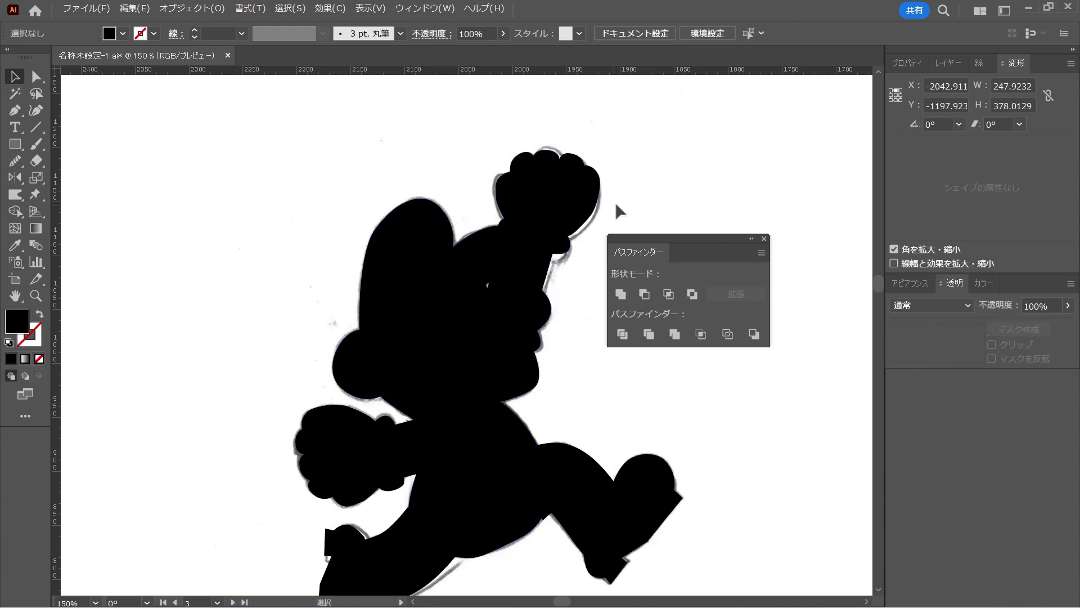
pyautogui.moveTo(575, 211); pyautogui.dragTo(585, 206)
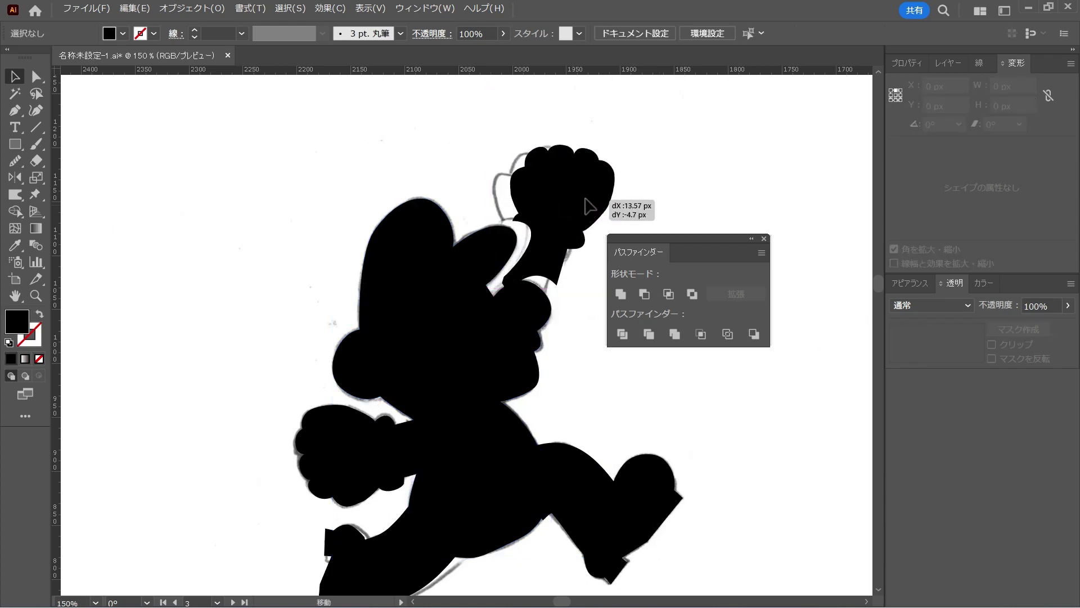
pyautogui.moveTo(585, 206); pyautogui.dragTo(584, 204)
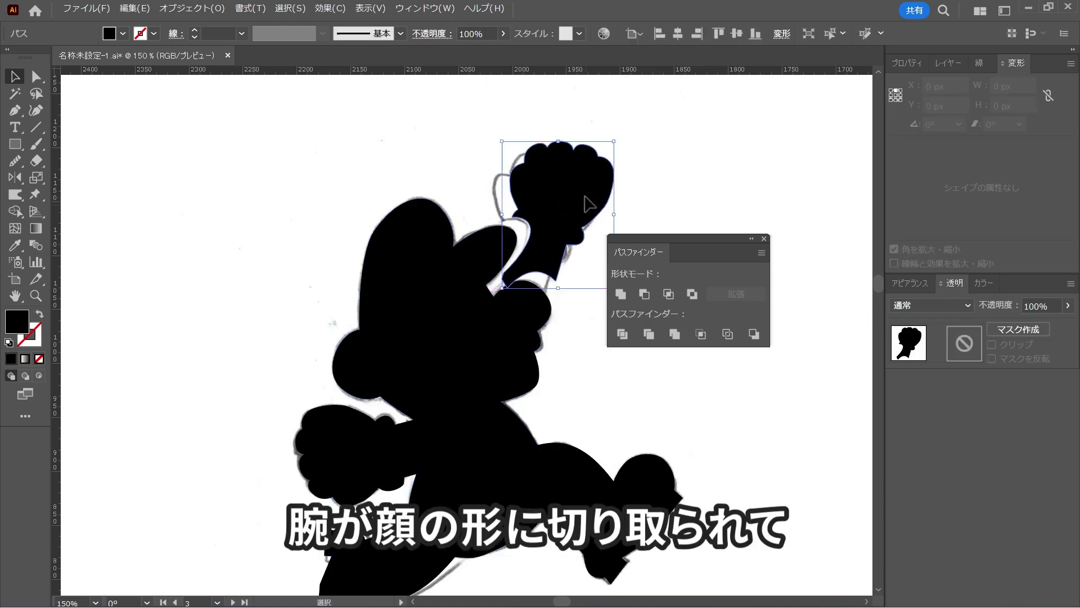
pyautogui.moveTo(617, 140); pyautogui.dragTo(612, 143)
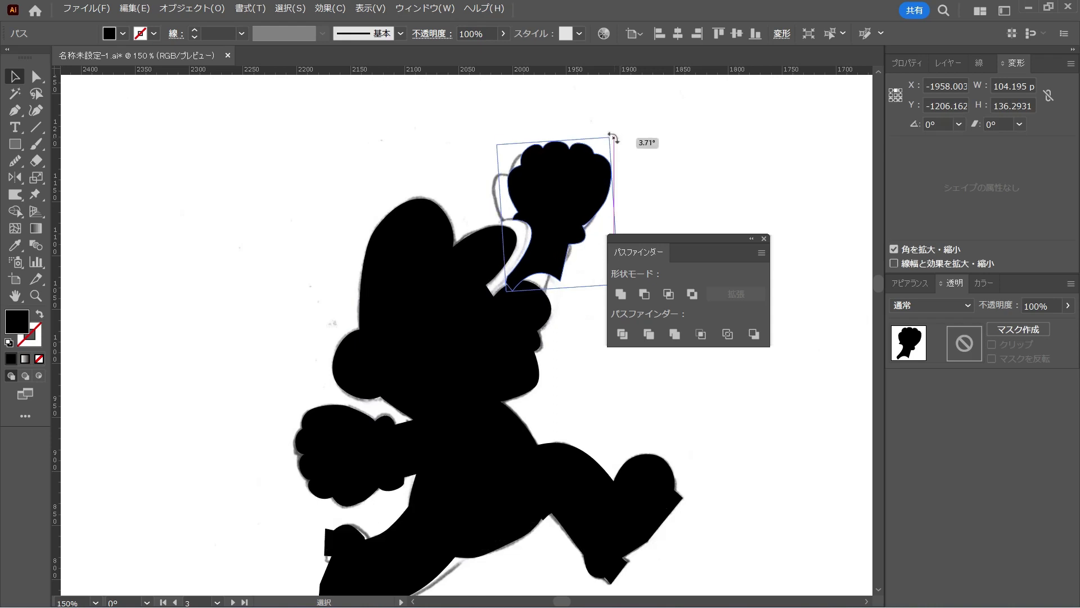
pyautogui.moveTo(576, 207); pyautogui.dragTo(568, 213)
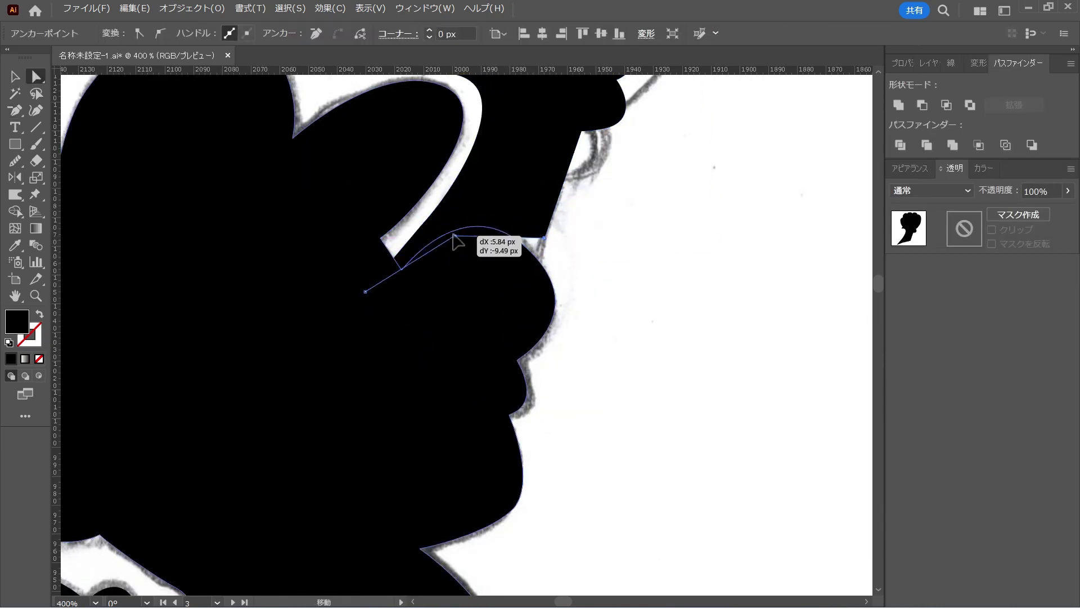
pyautogui.moveTo(543, 239); pyautogui.dragTo(472, 231)
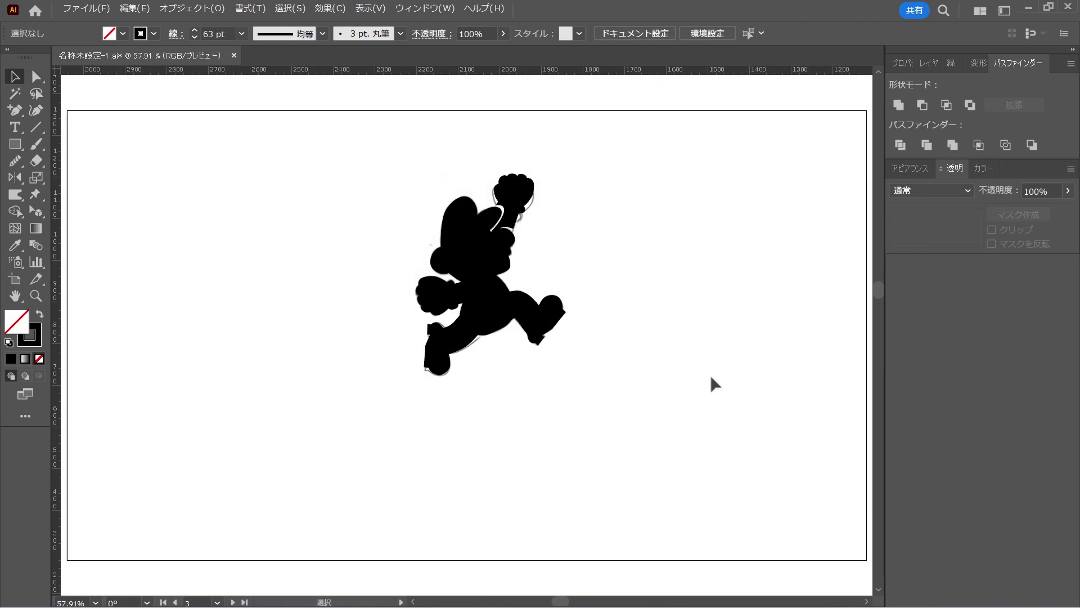
# Drag the silhouette aside to compare with the sketch, deselect, and move the Pathfinder panel away
pyautogui.moveTo(710, 394); pyautogui.dragTo(376, 171)
pyautogui.moveTo(477, 272); pyautogui.dragTo(640, 269)
pyautogui.click(677, 390)
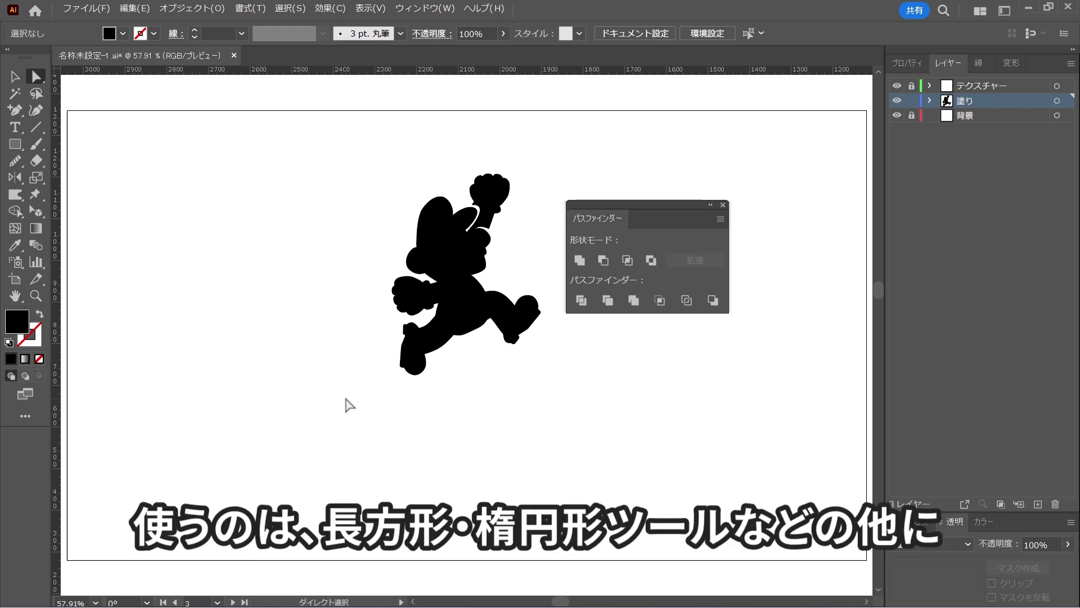
pyautogui.moveTo(650, 205); pyautogui.dragTo(161, 172)
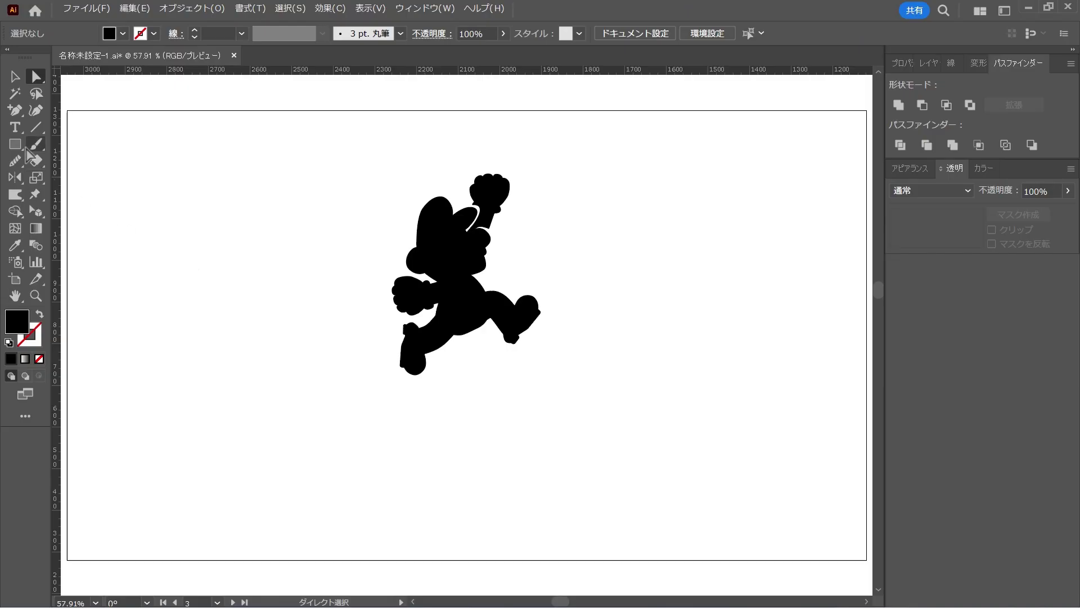
# Create an 1840 × 840 px rectangle with exact dimensions
pyautogui.click(87, 132)
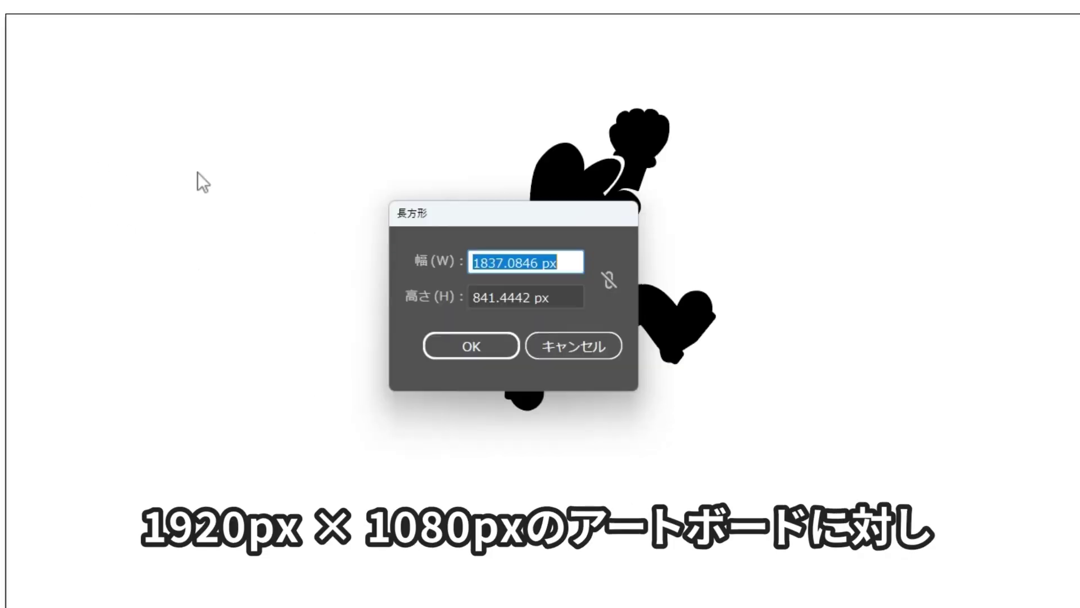
pyautogui.write('1840')
pyautogui.press('Tab')
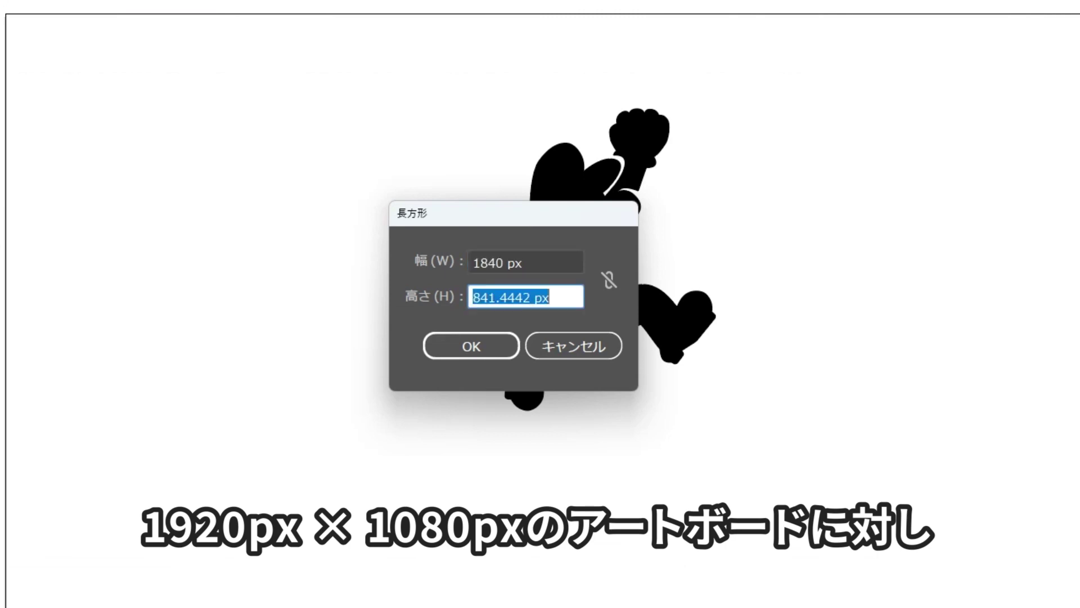
pyautogui.write('840')
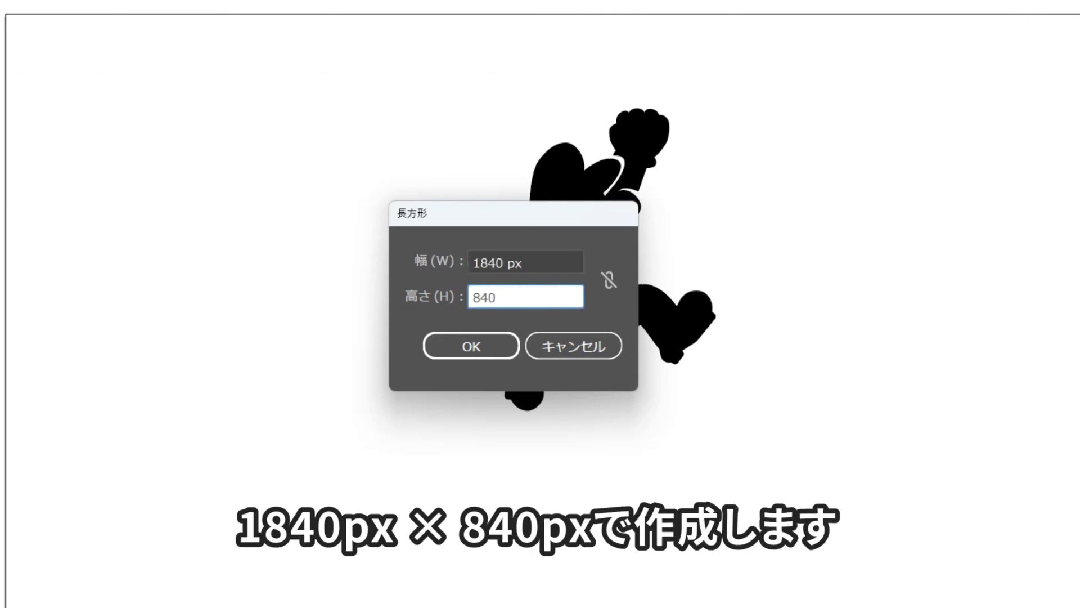
pyautogui.press('Return')
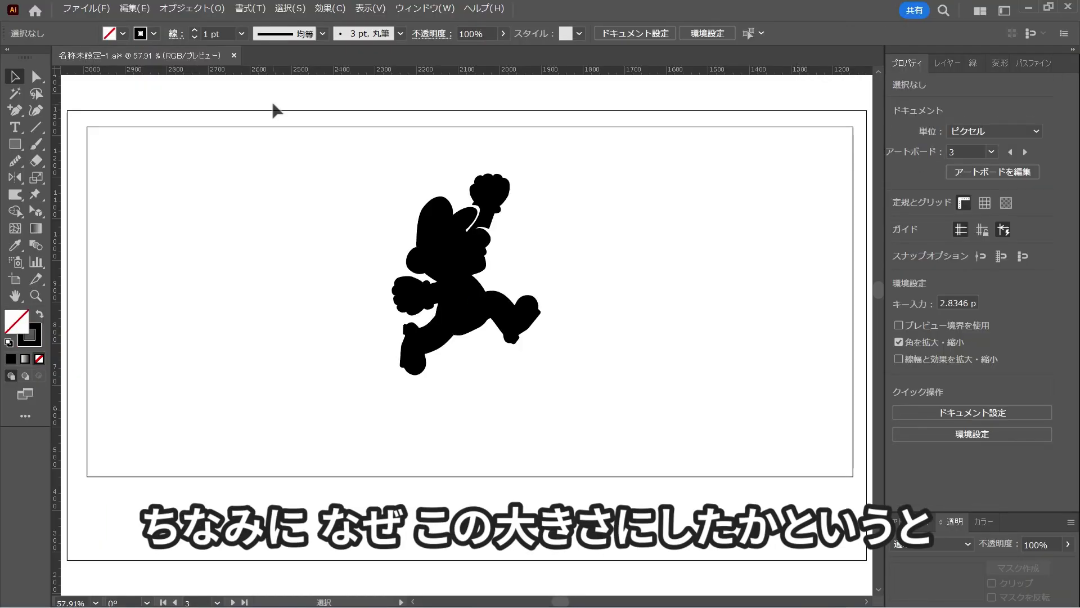
# Place the Super Mario Bros. box art image on the canvas and select it
pyautogui.click(461, 497)
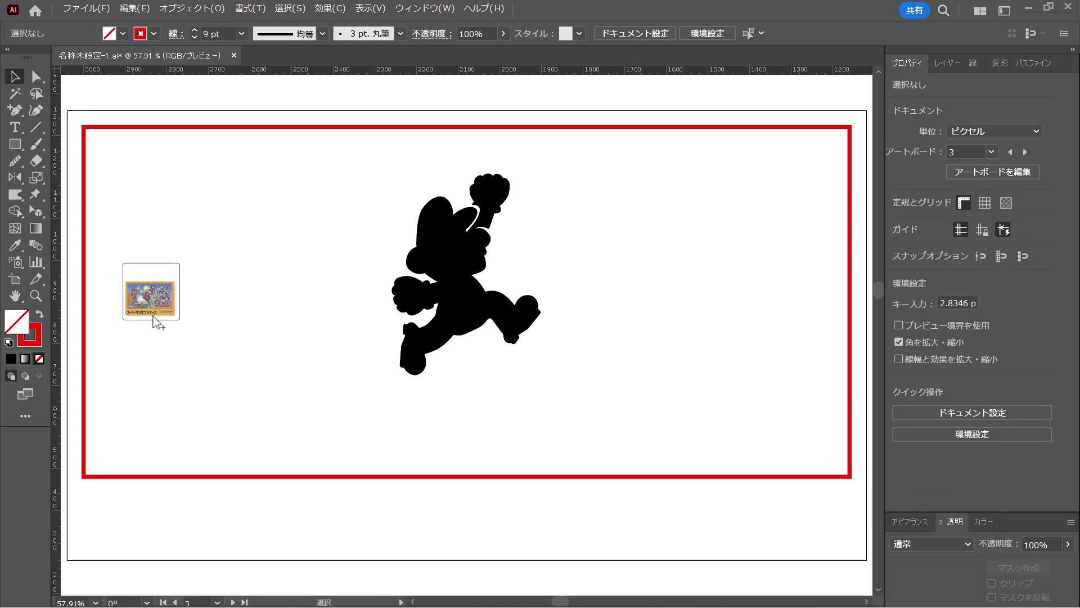
pyautogui.moveTo(145, 289); pyautogui.dragTo(176, 333)
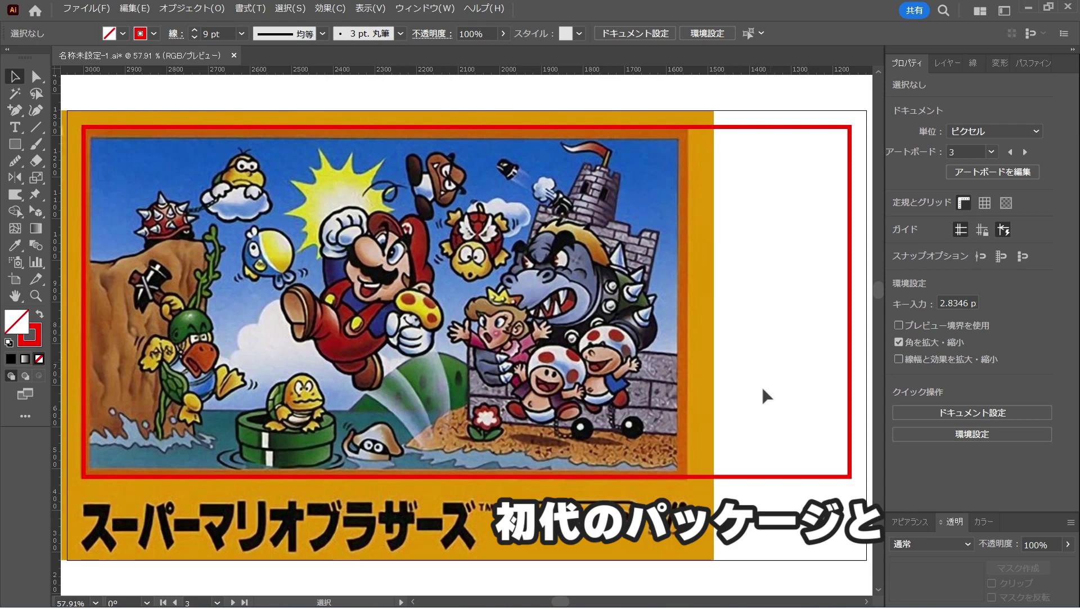
pyautogui.click(569, 548)
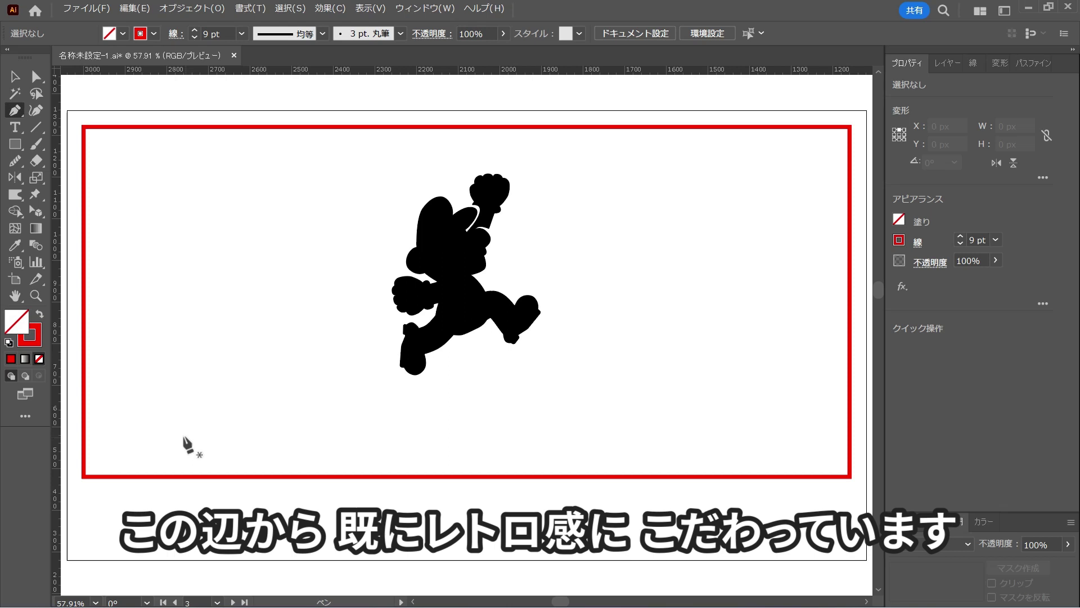
# Draw a closed jagged, spiky border path around the scene inside the frame
pyautogui.click(147, 443)
pyautogui.click(106, 342)
pyautogui.click(241, 173)
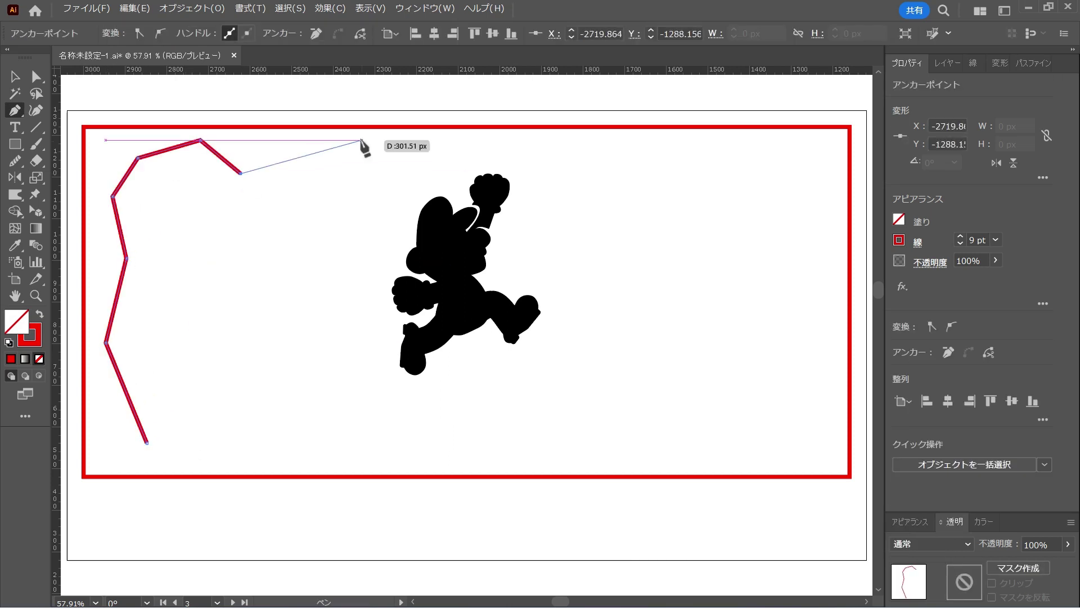
pyautogui.click(463, 145)
pyautogui.click(720, 140)
pyautogui.click(837, 280)
pyautogui.click(834, 446)
pyautogui.click(722, 456)
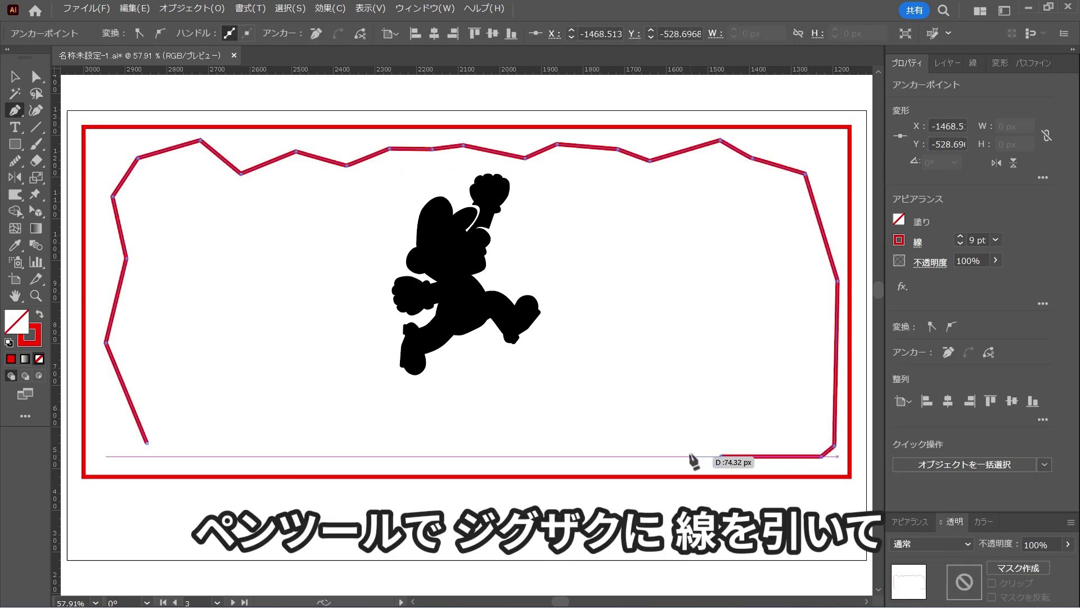
pyautogui.click(687, 447)
pyautogui.click(613, 460)
pyautogui.click(556, 435)
pyautogui.click(493, 432)
pyautogui.click(422, 417)
pyautogui.click(386, 453)
pyautogui.click(346, 434)
pyautogui.click(313, 426)
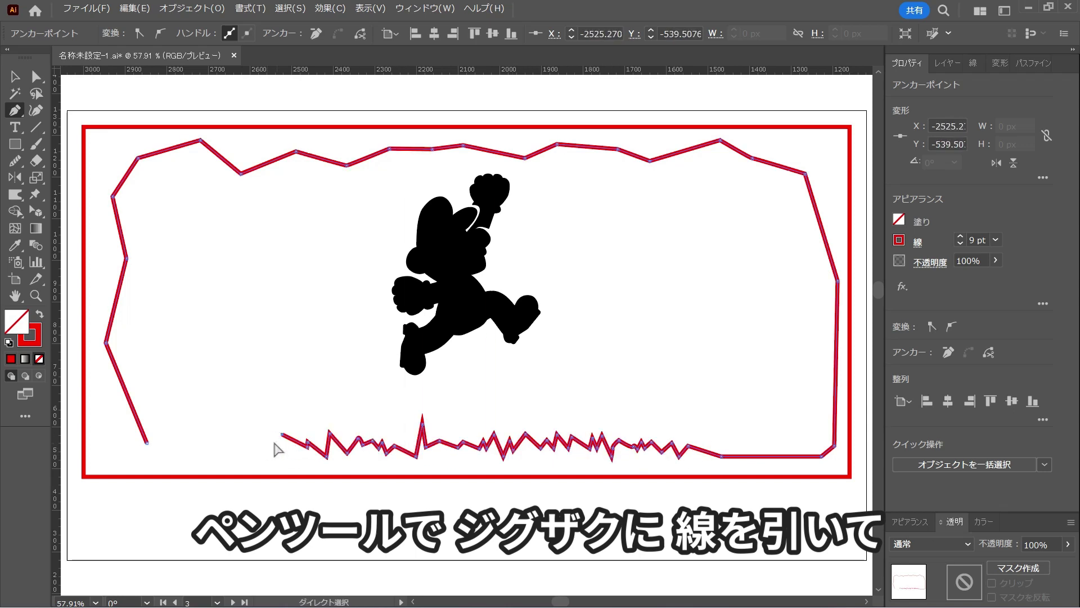
pyautogui.click(289, 448)
pyautogui.click(267, 444)
pyautogui.click(207, 434)
pyautogui.click(169, 436)
pyautogui.click(147, 443)
# Cut the inner region out of the frame using Shape Builder on both selected shapes
pyautogui.hotkey('ctrl', 'a')
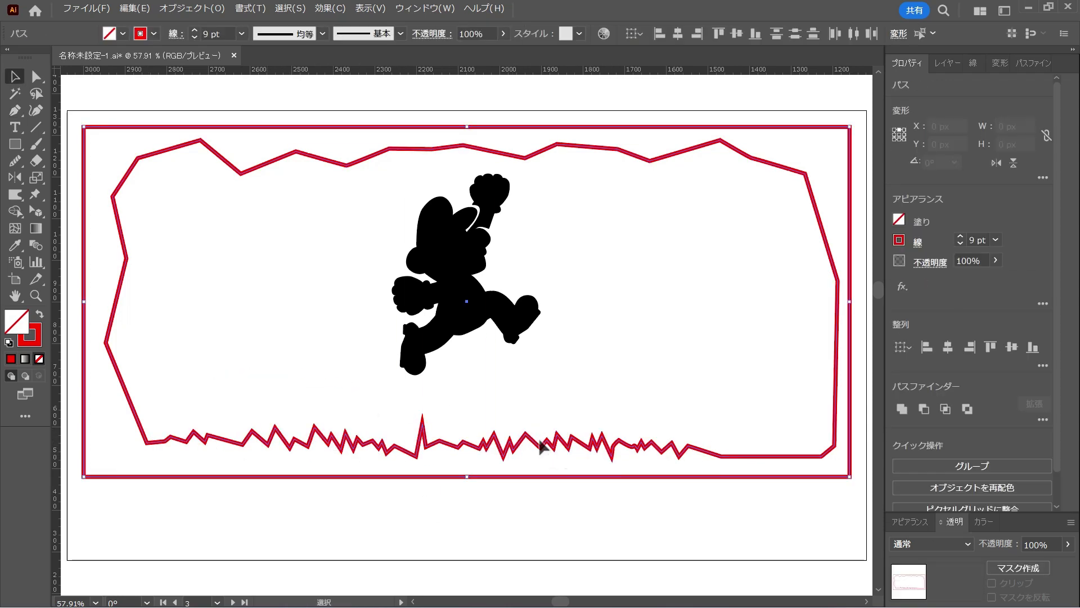
pyautogui.hotkey('shift', 'm')
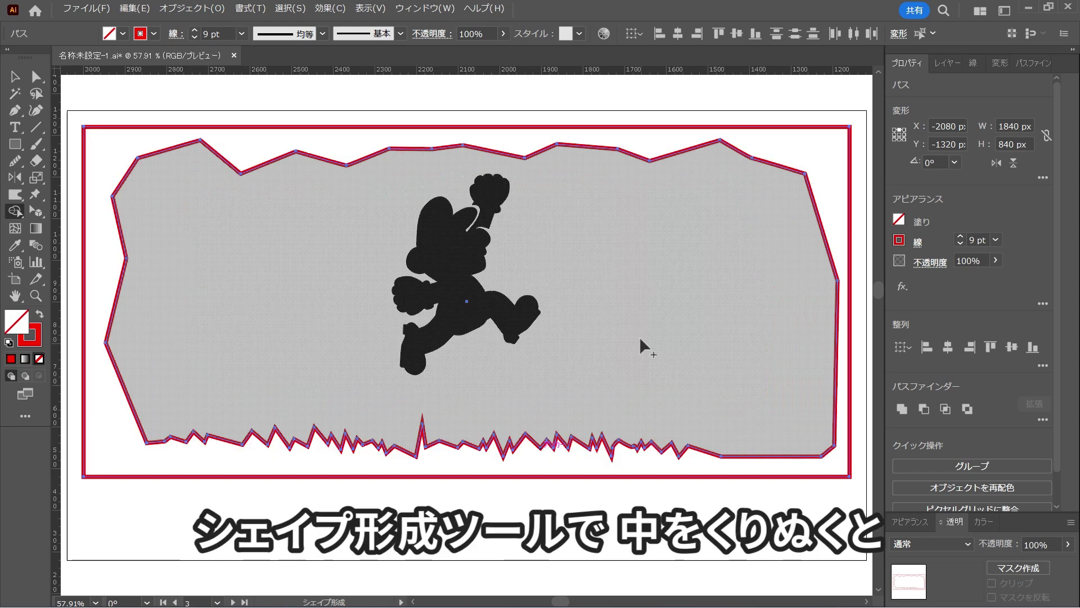
pyautogui.keyDown('alt'); pyautogui.click(642, 344); pyautogui.keyUp('alt')
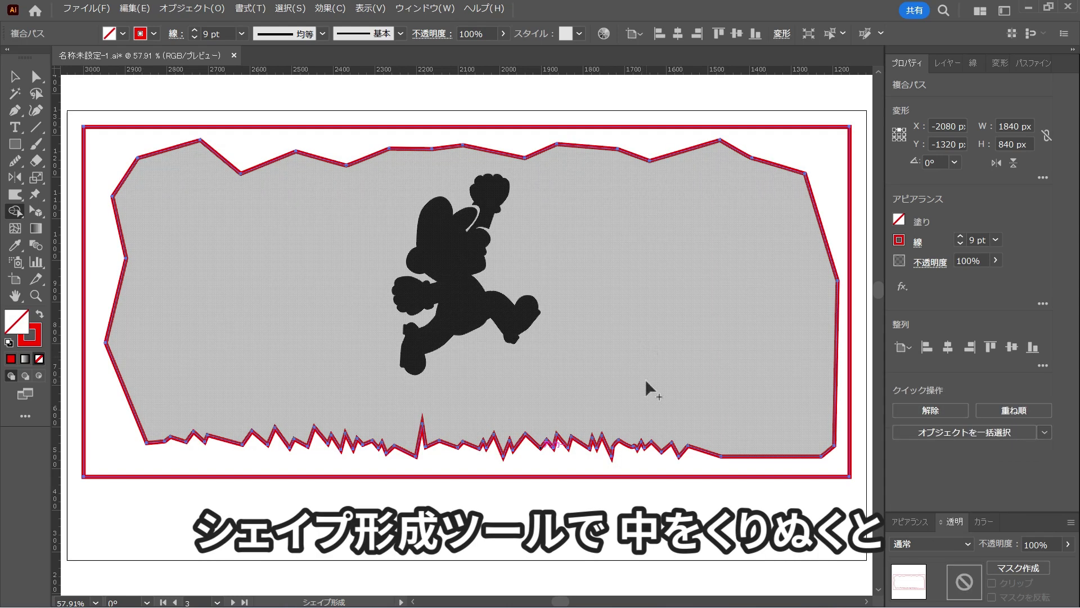
pyautogui.press('v')
pyautogui.click(680, 363)
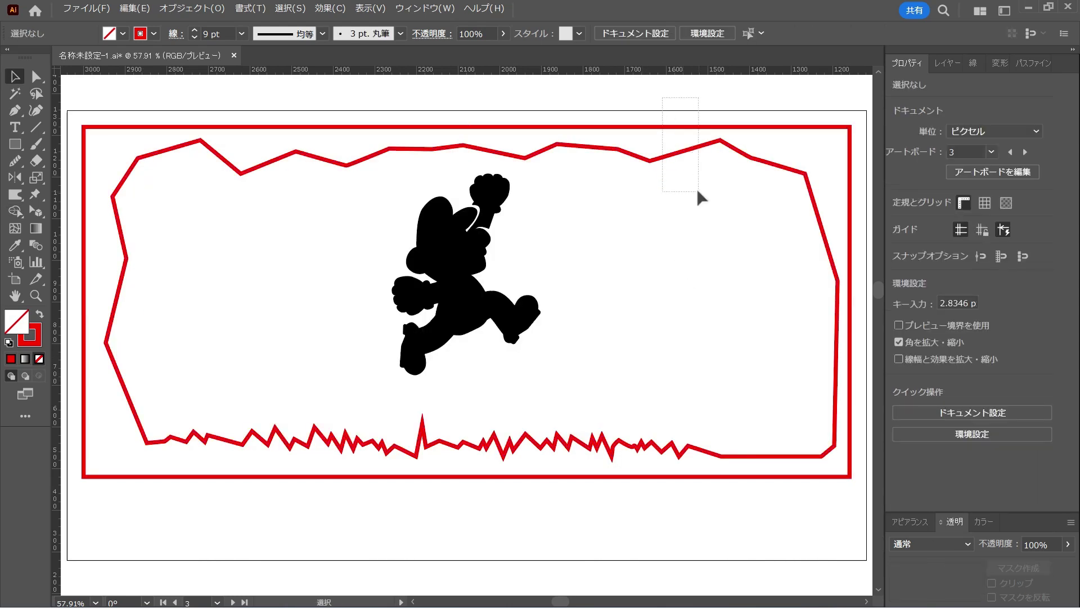
# Make the jagged frame a solid black fill with no stroke
pyautogui.moveTo(698, 191); pyautogui.dragTo(691, 192)
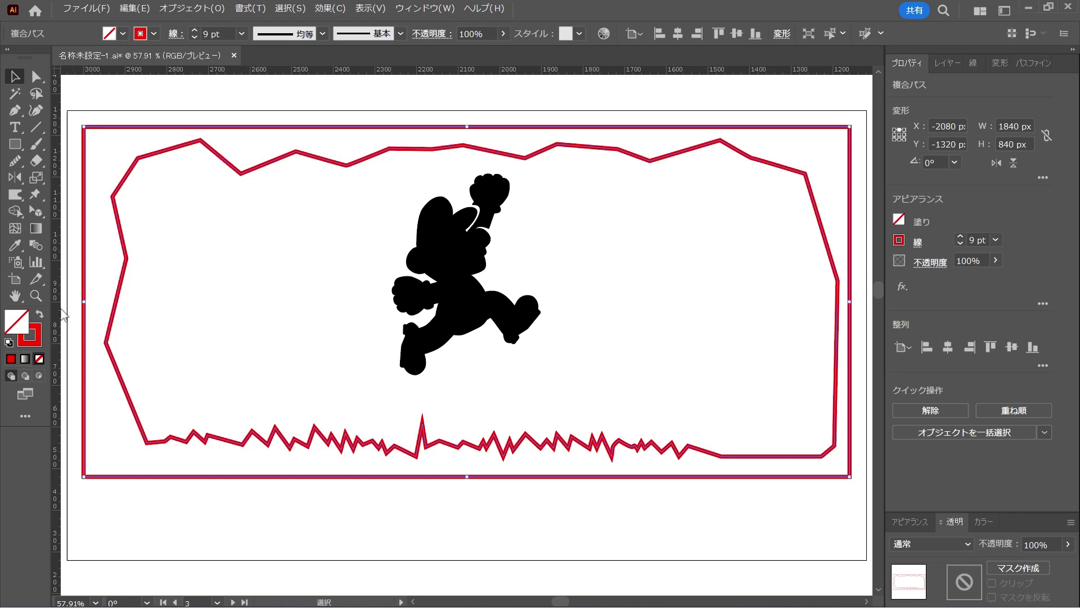
pyautogui.click(42, 314)
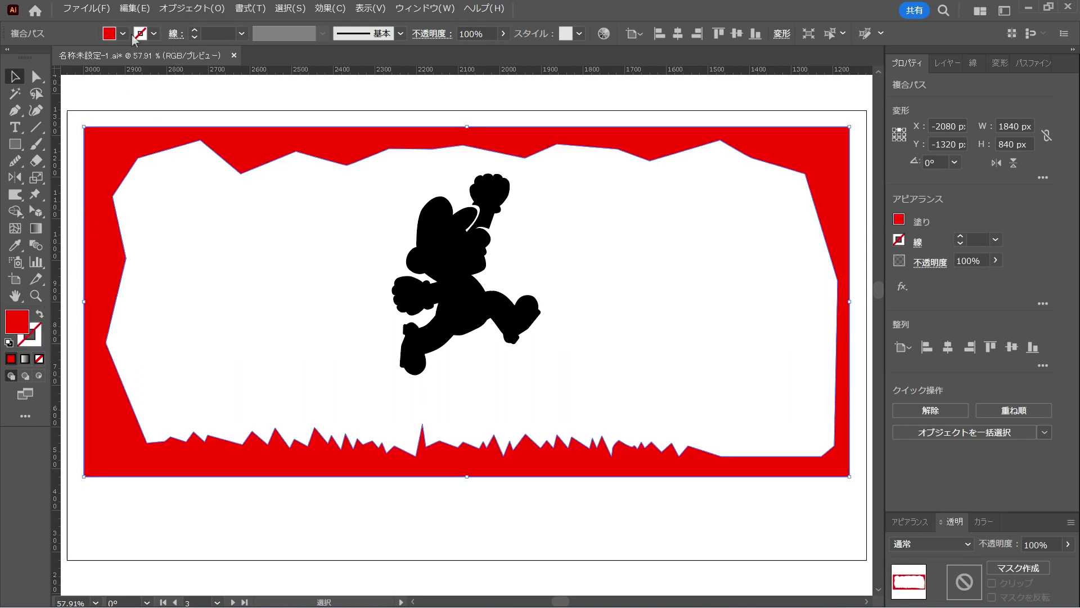
pyautogui.click(123, 33)
pyautogui.click(42, 63)
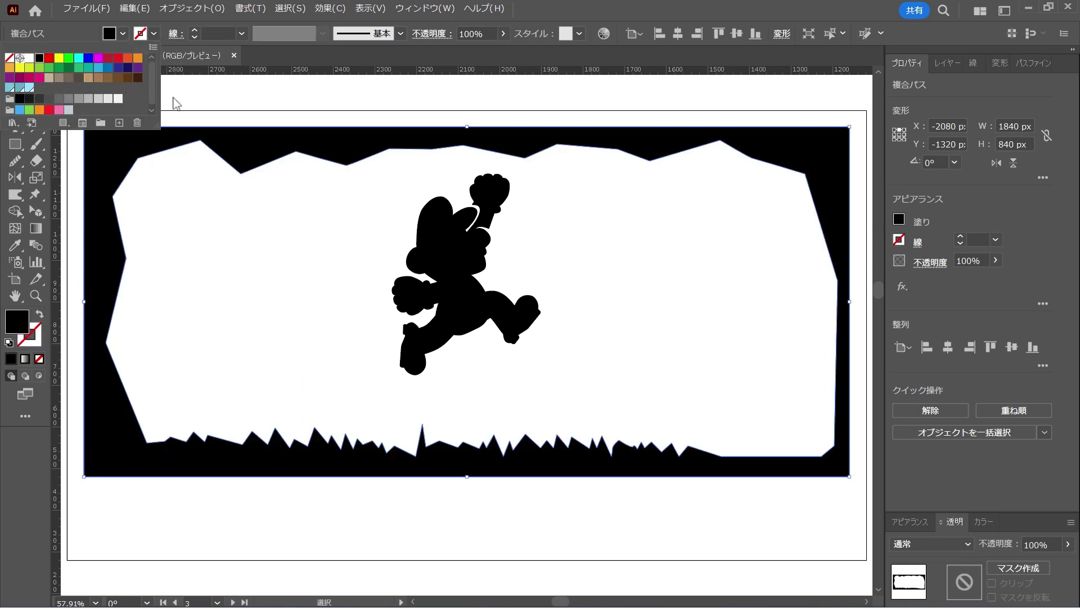
pyautogui.click(559, 326)
# Shrink the Mario silhouette and move it right of centre
pyautogui.click(450, 270)
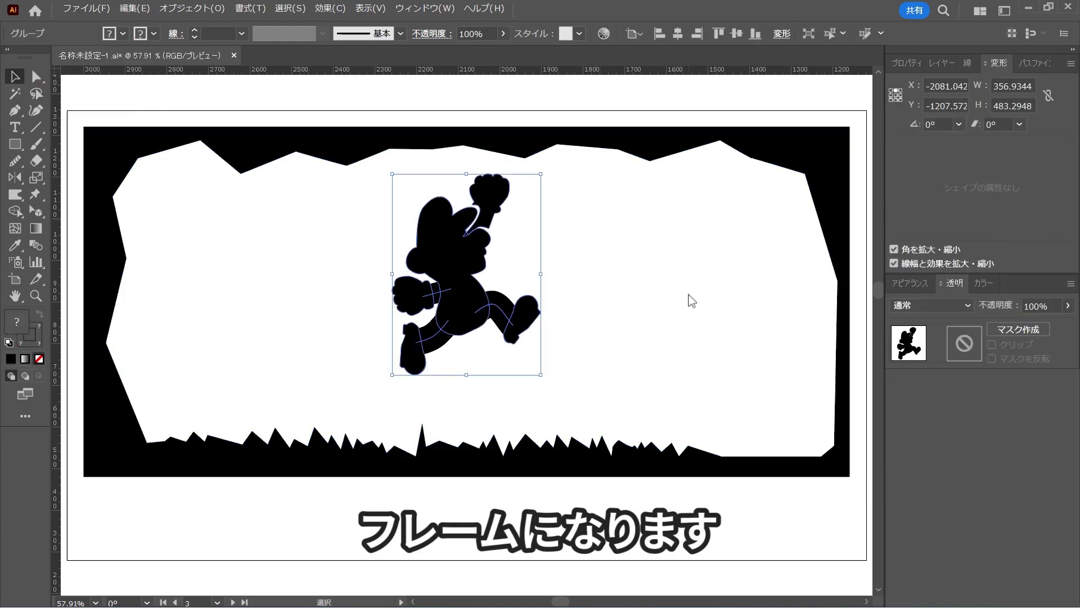
pyautogui.moveTo(467, 281); pyautogui.dragTo(540, 299)
pyautogui.click(483, 415)
pyautogui.press('a')
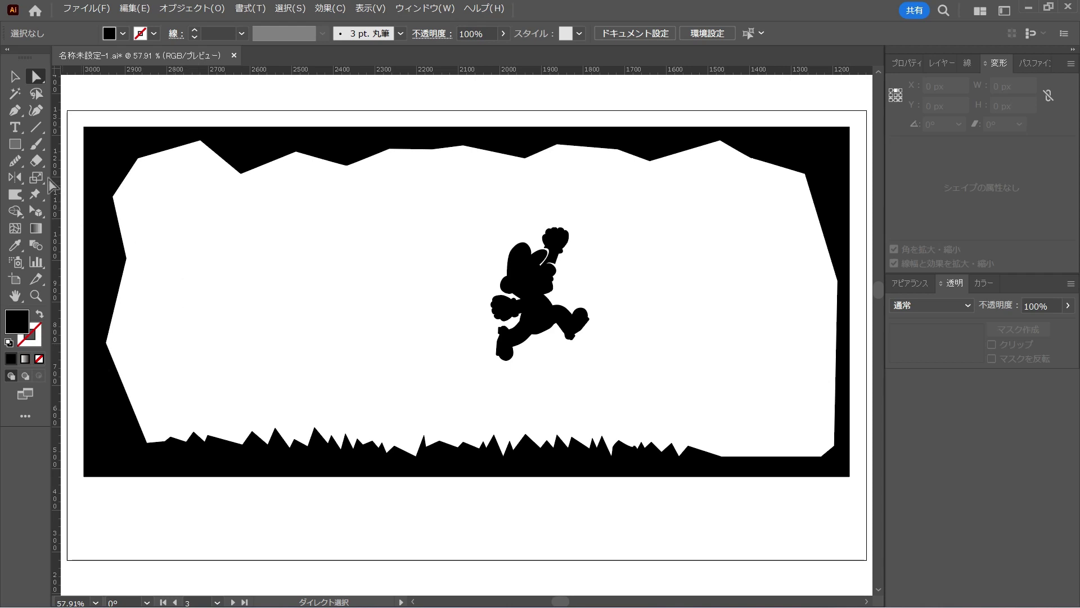
pyautogui.click(12, 145)
# Build a black pillar from a circle over a tall rectangle, and add a small rounded rectangle above
pyautogui.click(67, 164)
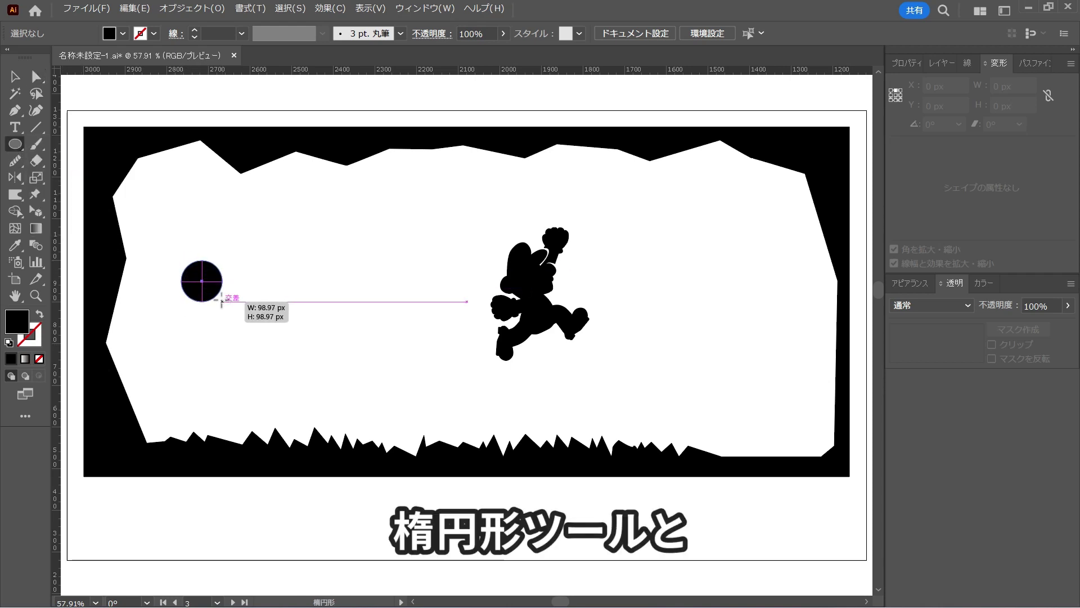
pyautogui.moveTo(195, 275); pyautogui.dragTo(223, 302)
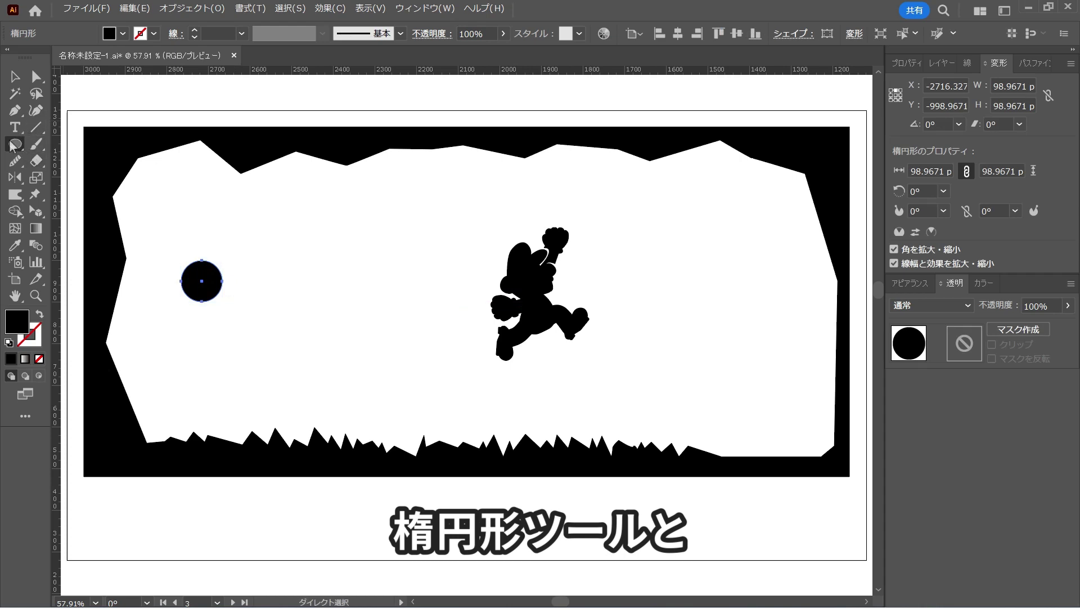
pyautogui.click(68, 145)
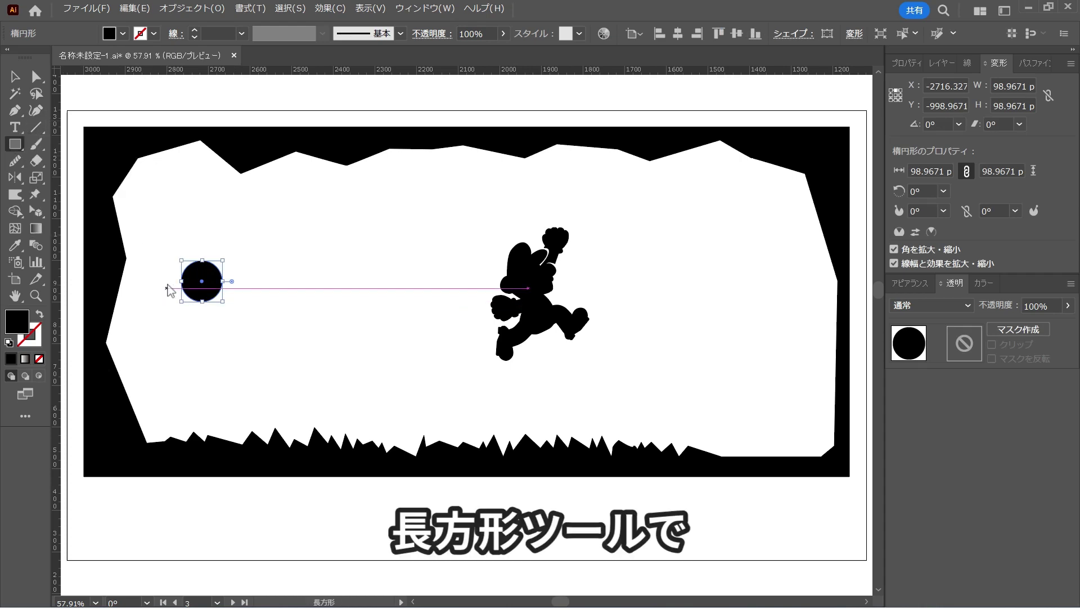
pyautogui.moveTo(180, 281); pyautogui.dragTo(223, 382)
pyautogui.press('v')
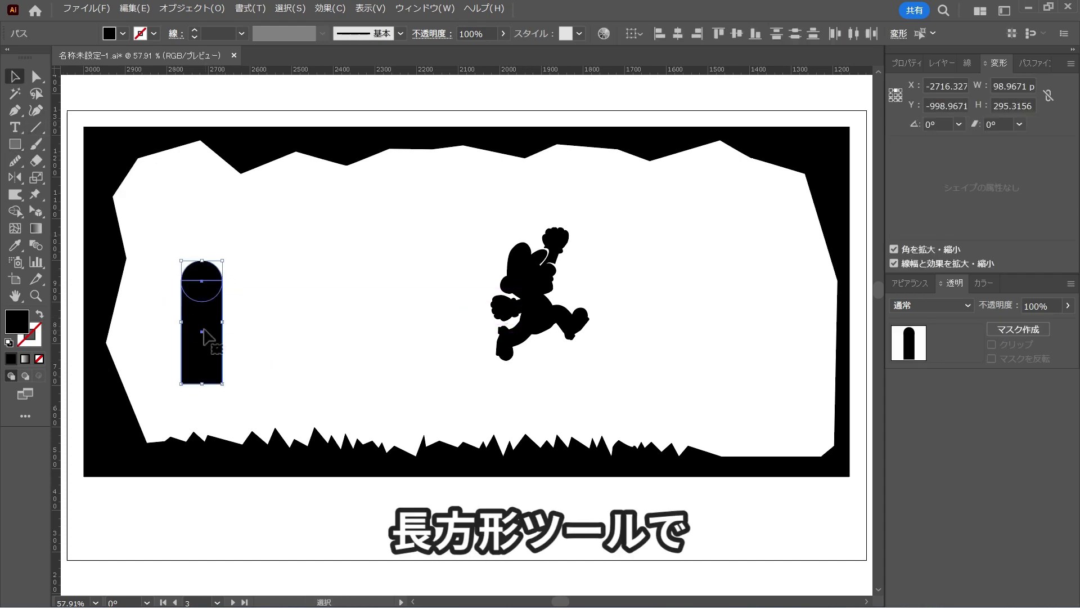
pyautogui.moveTo(202, 270); pyautogui.dragTo(162, 345)
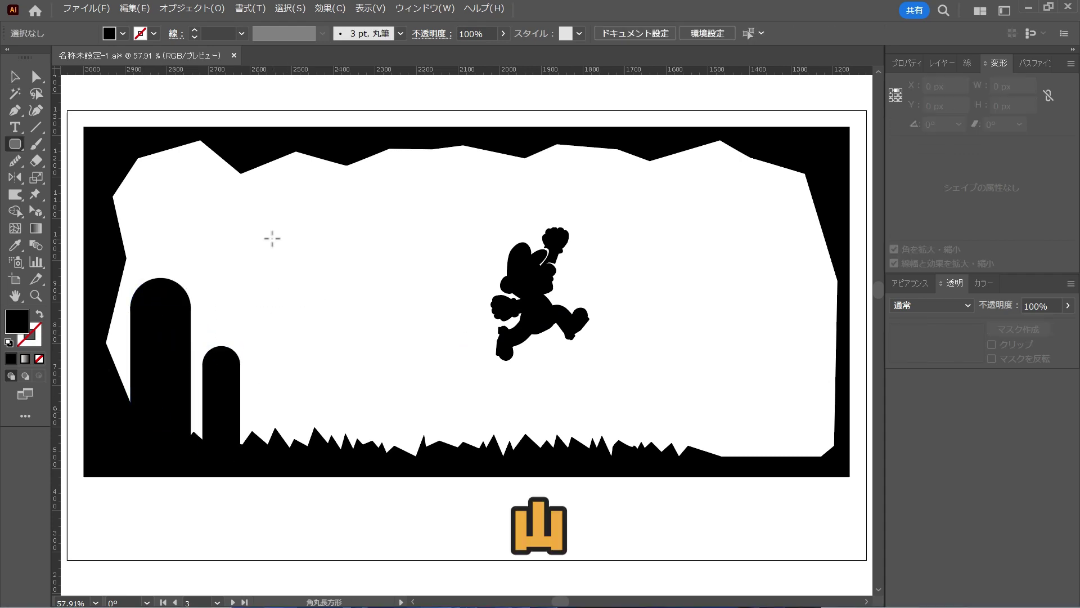
pyautogui.moveTo(272, 236); pyautogui.dragTo(386, 382)
# Add a smaller white copy inside the rounded rectangle to form a coin slot
pyautogui.press('z')
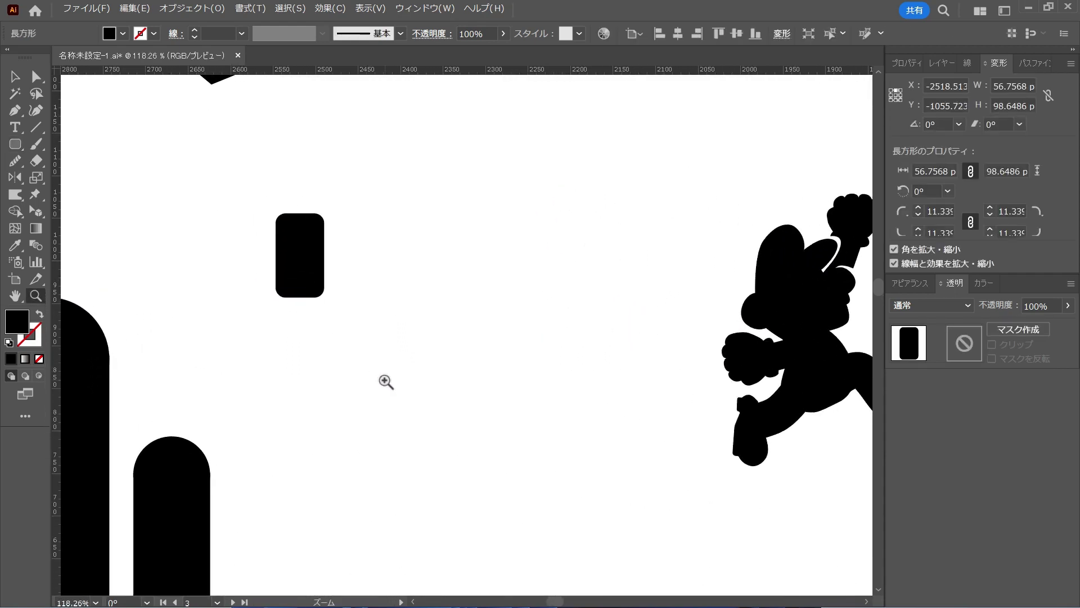
pyautogui.press('a')
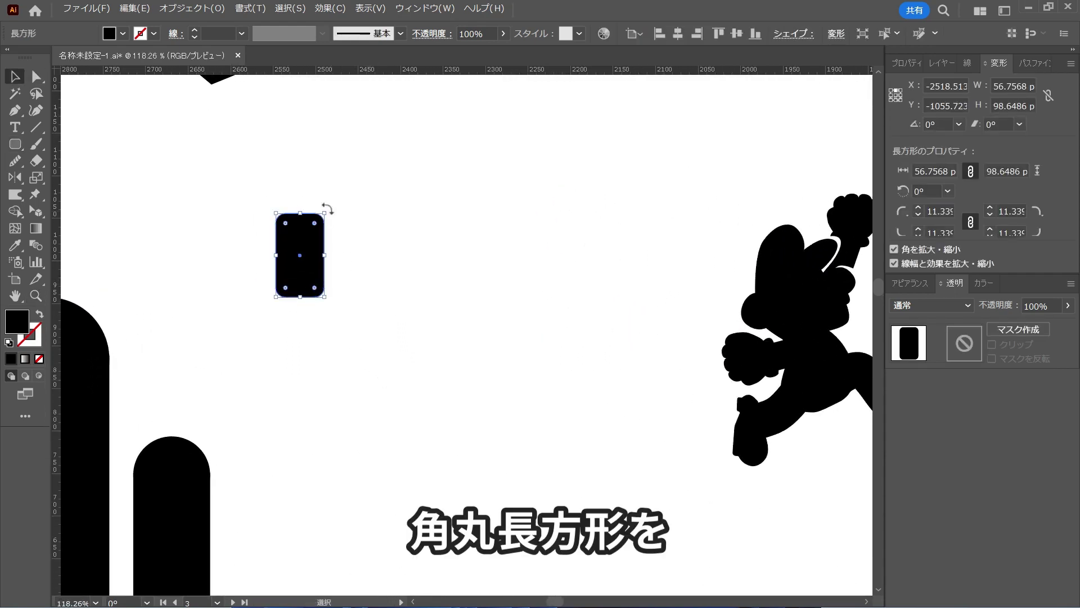
pyautogui.moveTo(324, 214); pyautogui.dragTo(324, 233)
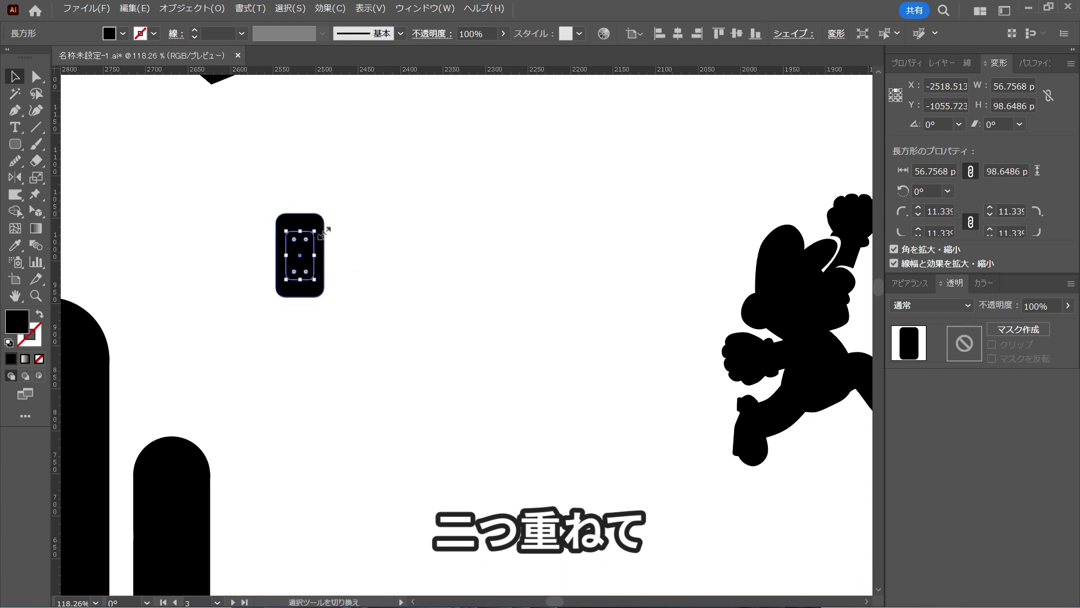
pyautogui.click(123, 34)
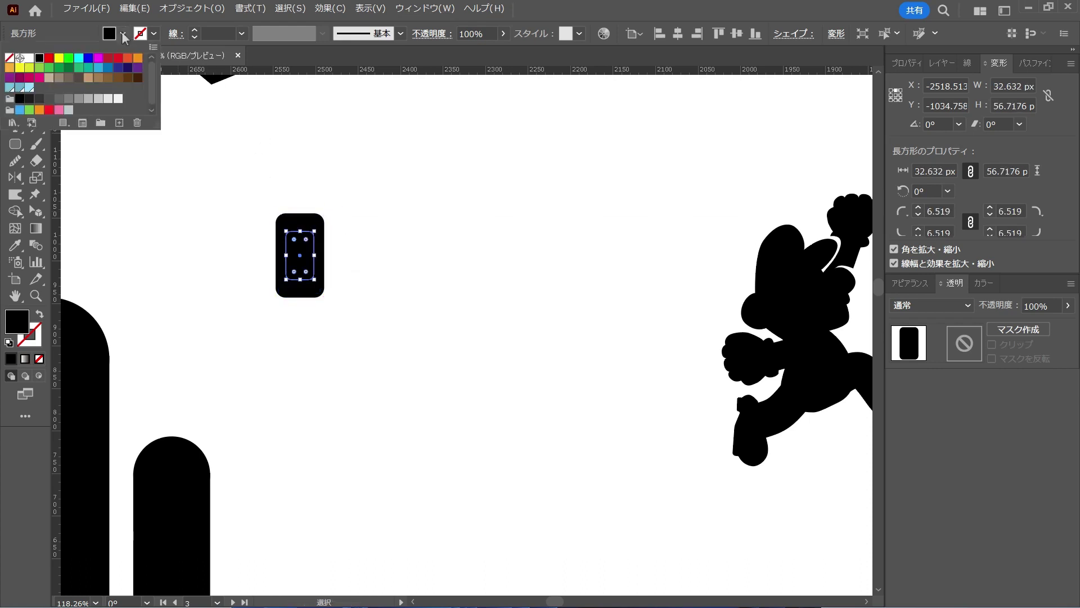
pyautogui.click(31, 60)
pyautogui.click(394, 260)
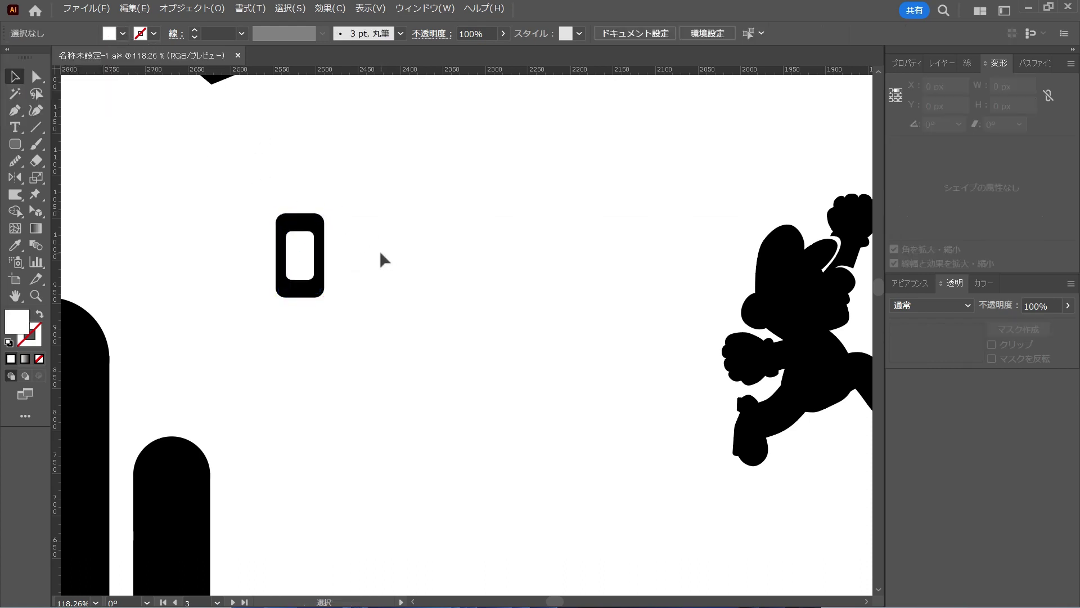
# Place coin copies in a row above the left pillar
pyautogui.moveTo(321, 231); pyautogui.dragTo(338, 271)
pyautogui.click(261, 243)
pyautogui.press('v')
pyautogui.moveTo(261, 244)
pyautogui.mouseDown()
pyautogui.moveTo(333, 273)
pyautogui.moveTo(149, 256)
pyautogui.mouseUp()
pyautogui.click(340, 289)
pyautogui.scroll(2, 340, 290)
pyautogui.click(386, 303)
pyautogui.click(470, 181)
pyautogui.scroll(-5, 470, 181)
pyautogui.click(212, 224)
# Shrink the row of three coins slightly
pyautogui.scroll(5, 149, 248)
pyautogui.click(219, 270)
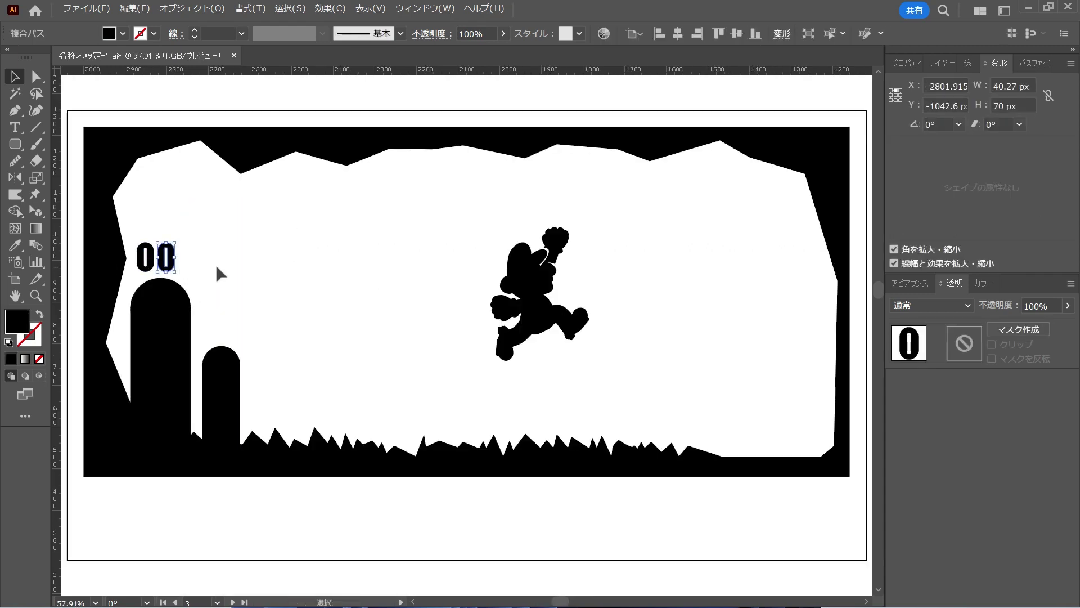
pyautogui.click(166, 256)
pyautogui.moveTo(196, 242); pyautogui.dragTo(184, 248)
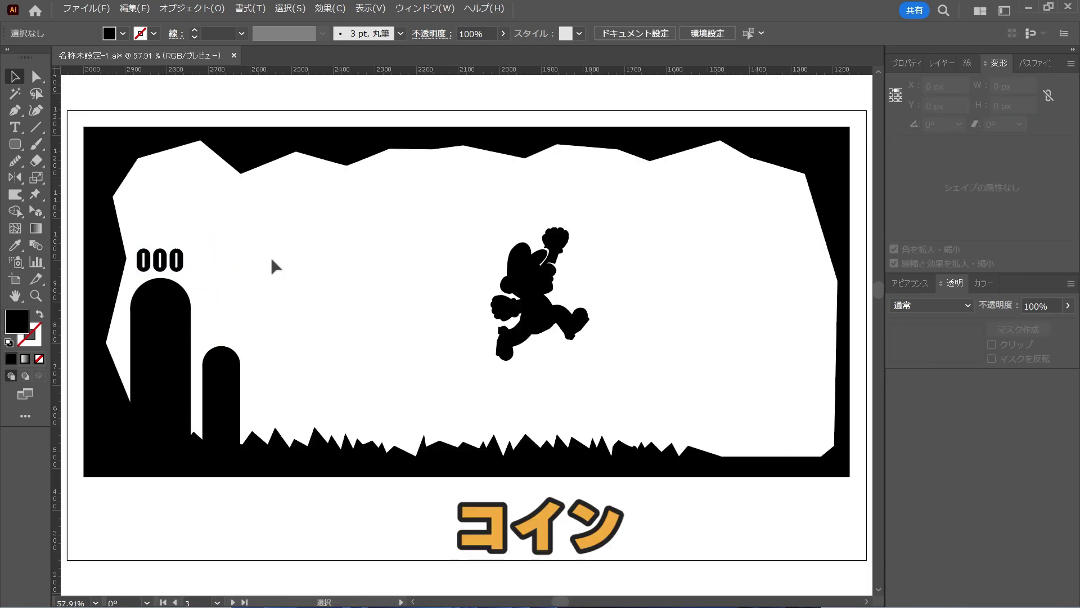
# Draw two flat black ellipse clouds in the upper-left sky
pyautogui.press('l')
pyautogui.moveTo(180, 195); pyautogui.dragTo(268, 216)
pyautogui.moveTo(287, 171); pyautogui.dragTo(352, 188)
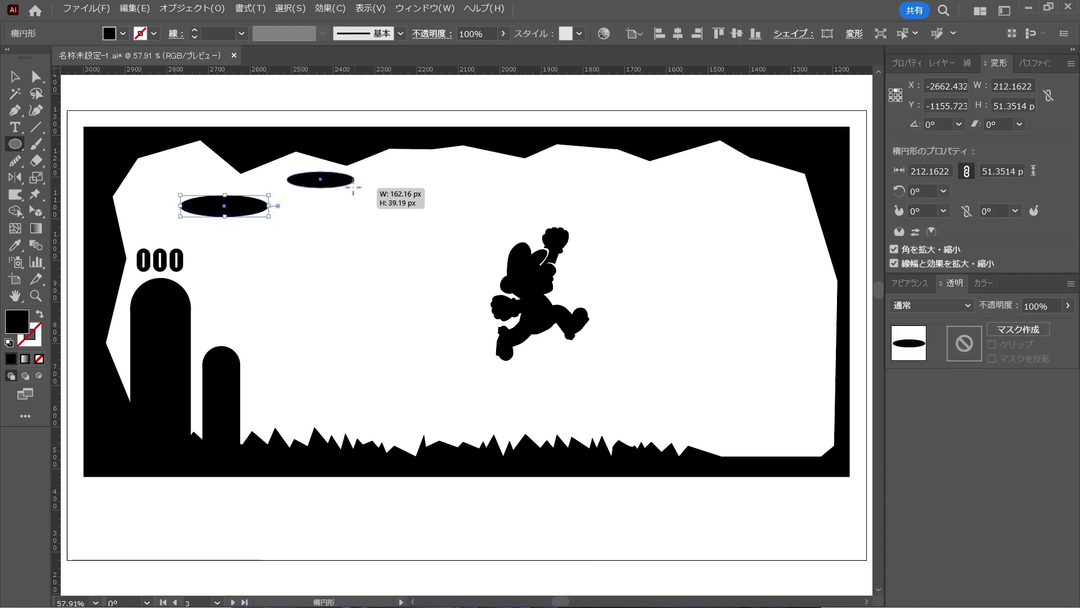
# Build a black pipe from a wide top rectangle and narrower body, nudged slightly left
pyautogui.press('m')
pyautogui.moveTo(304, 386); pyautogui.dragTo(398, 410)
pyautogui.moveTo(388, 450); pyautogui.dragTo(313, 411)
pyautogui.press('v')
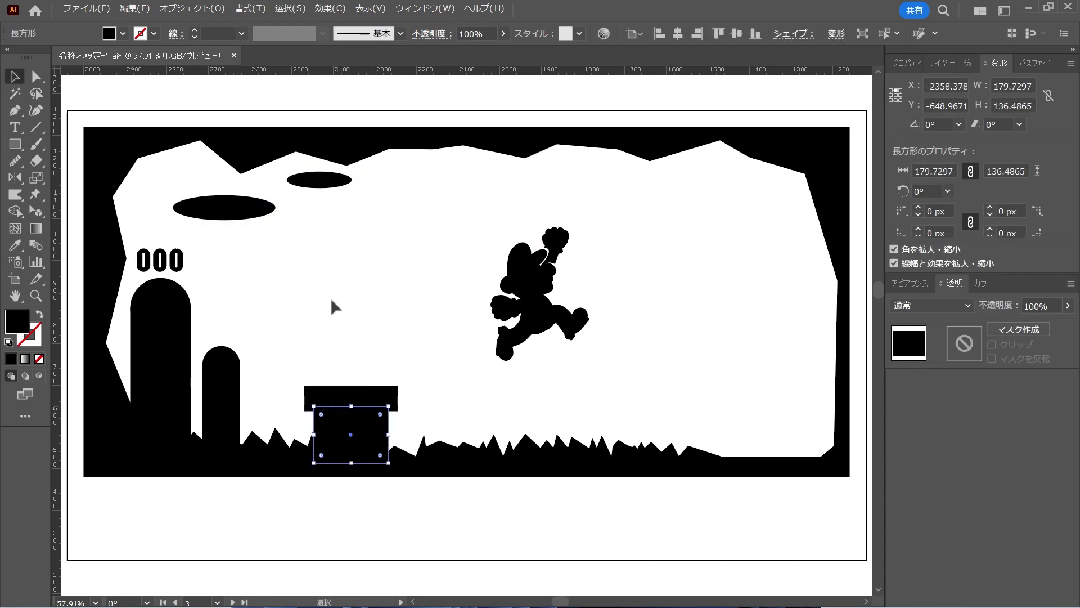
pyautogui.click(346, 307)
pyautogui.click(385, 426)
pyautogui.moveTo(397, 388); pyautogui.dragTo(386, 388)
pyautogui.click(338, 292)
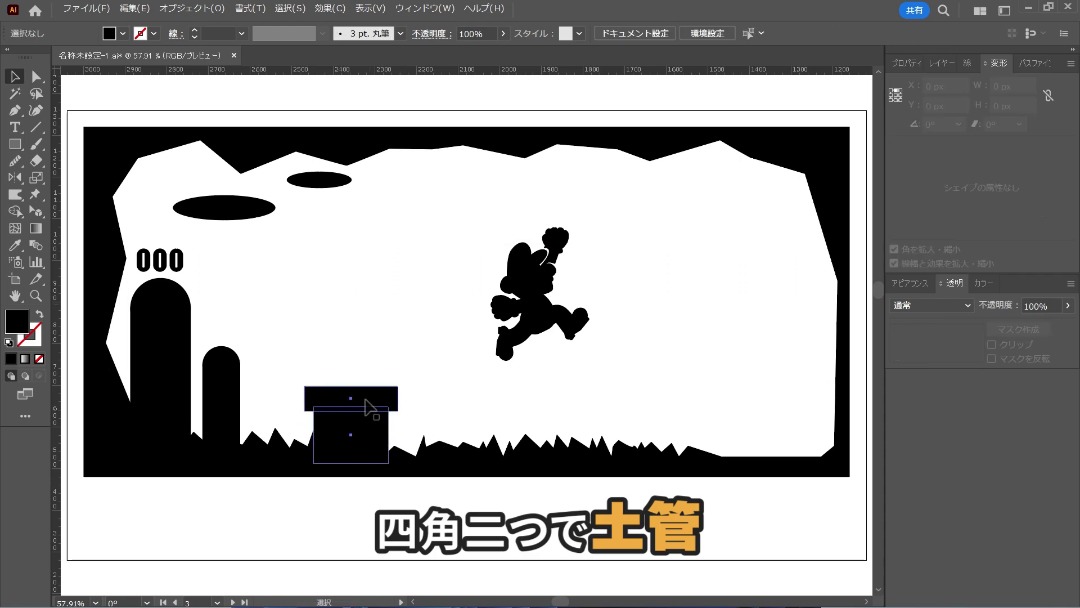
# Zoom into the left half and draw a circle between the coins and Mario
pyautogui.press('z')
pyautogui.moveTo(338, 292); pyautogui.dragTo(434, 340)
pyautogui.press('l')
pyautogui.moveTo(348, 250); pyautogui.dragTo(433, 342)
# Drag the circle's bottom anchor up to flatten it into a domed mushroom cap
pyautogui.press('a')
pyautogui.click(468, 278)
pyautogui.click(378, 309)
pyautogui.moveTo(378, 250); pyautogui.dragTo(411, 275)
pyautogui.click(426, 257)
pyautogui.press('v')
pyautogui.click(388, 276)
pyautogui.click(449, 292)
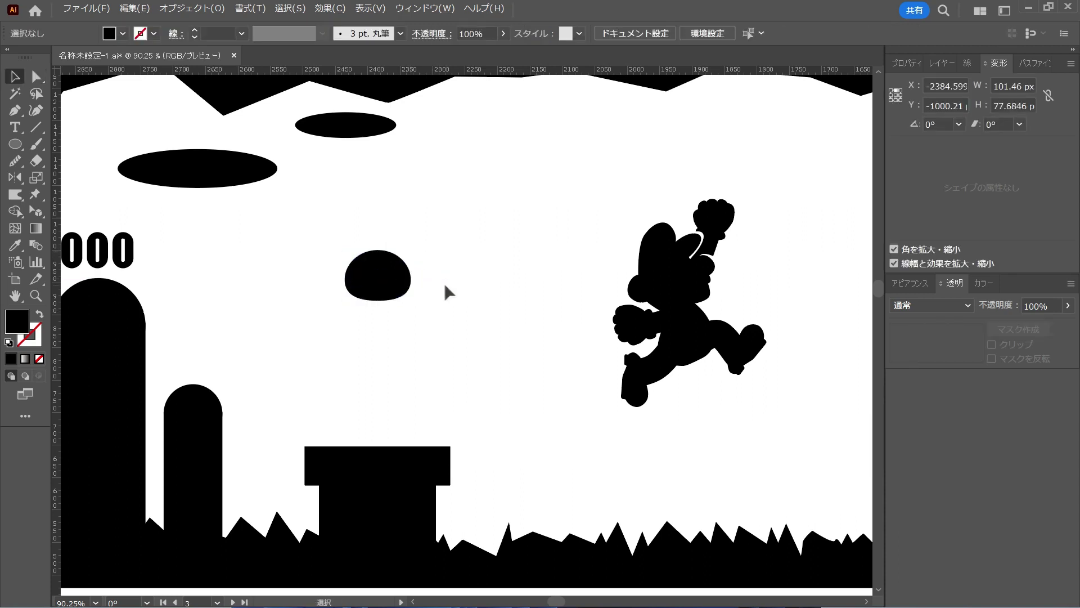
# Draw a rounded-rectangle stem beneath the mushroom cap
pyautogui.click(11, 147)
pyautogui.click(83, 160)
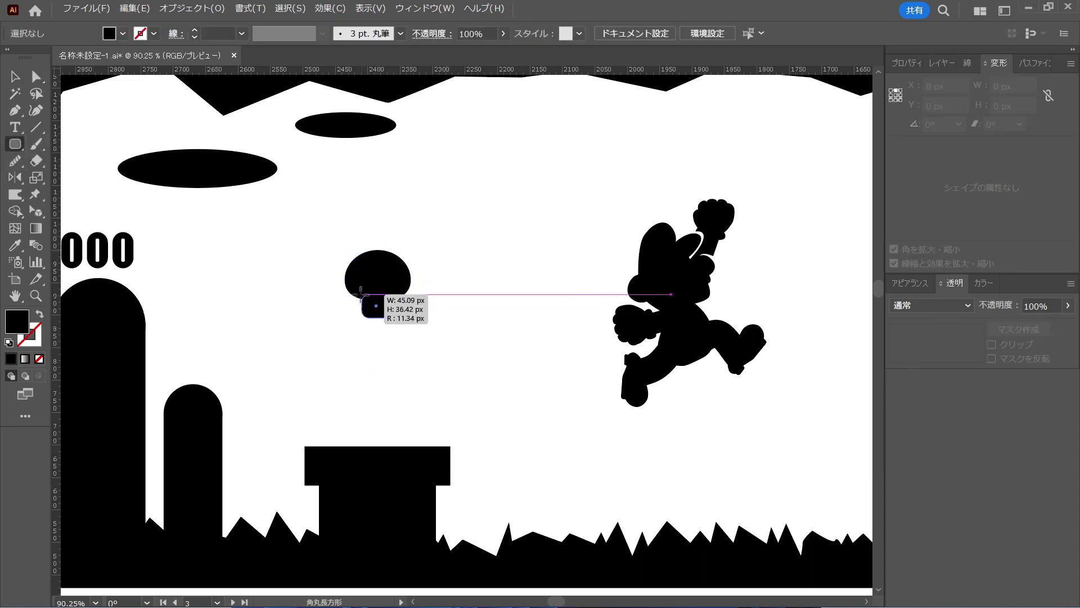
pyautogui.moveTo(358, 284)
pyautogui.mouseDown()
pyautogui.moveTo(393, 318)
pyautogui.moveTo(385, 310)
pyautogui.mouseUp()
pyautogui.press('v')
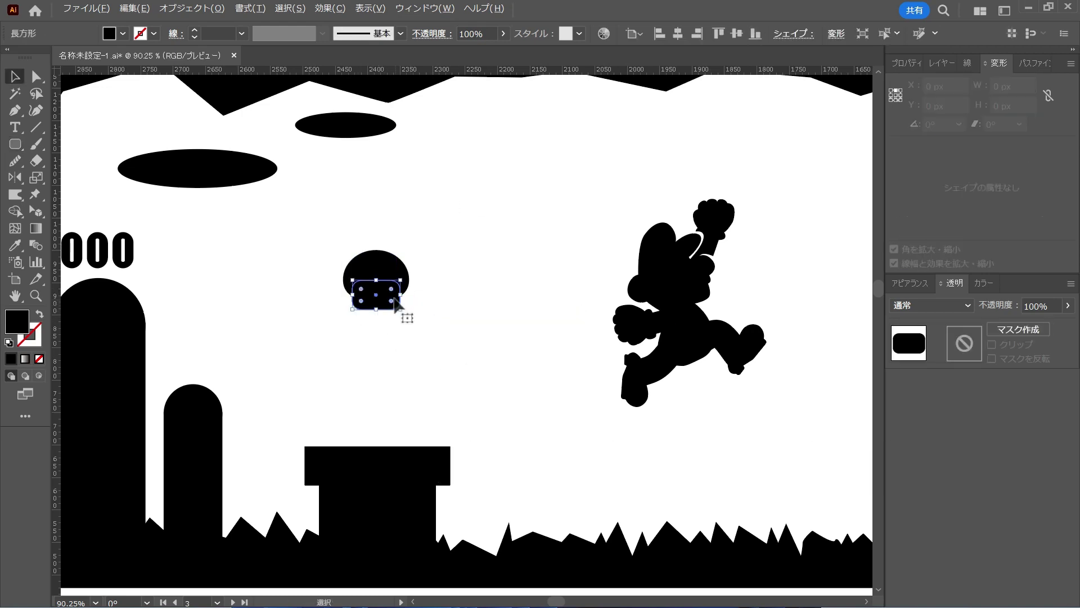
pyautogui.click(437, 321)
pyautogui.press('a')
pyautogui.click(387, 263)
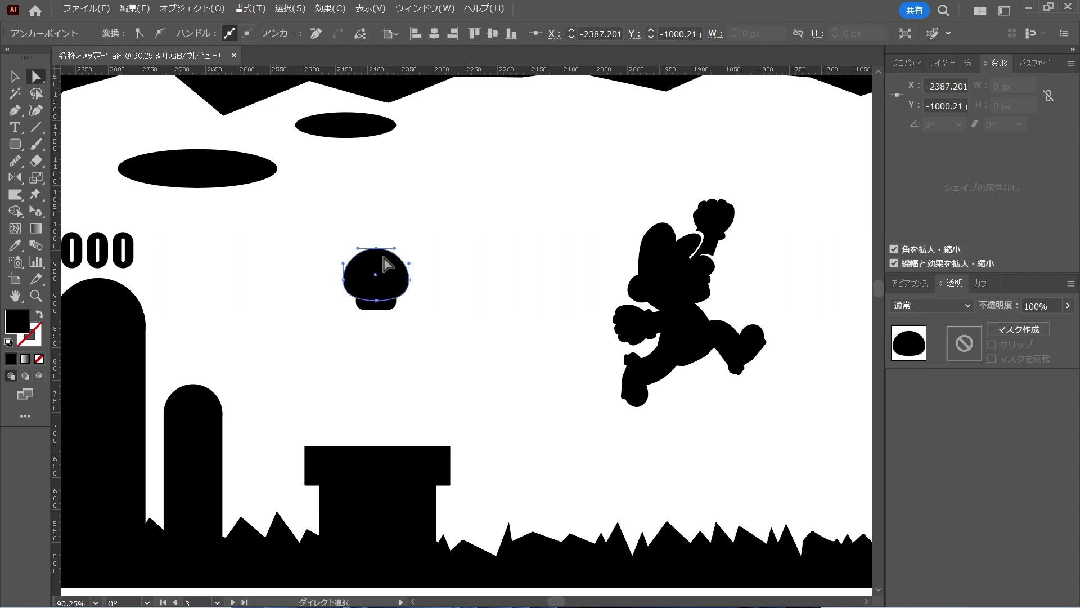
pyautogui.click(518, 358)
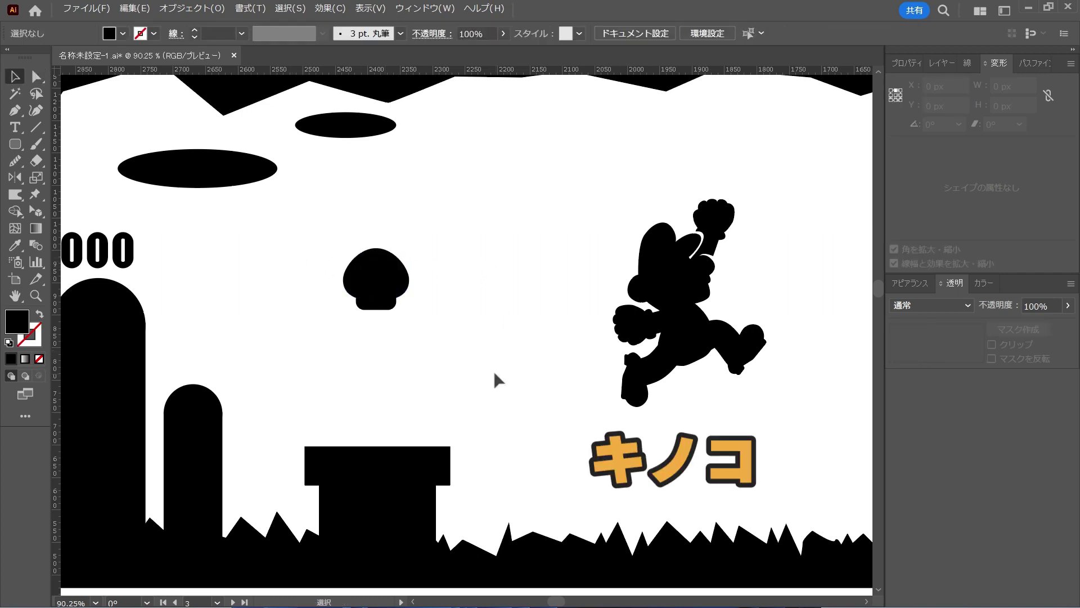
# Zoom in and draw a black ellipse above the ground right of the pipe
pyautogui.hotkey('ctrl', '+')
pyautogui.hotkey('ctrl', '+')
pyautogui.press('l')
pyautogui.moveTo(400, 335)
pyautogui.mouseDown()
pyautogui.moveTo(519, 396)
pyautogui.moveTo(522, 410)
pyautogui.mouseUp()
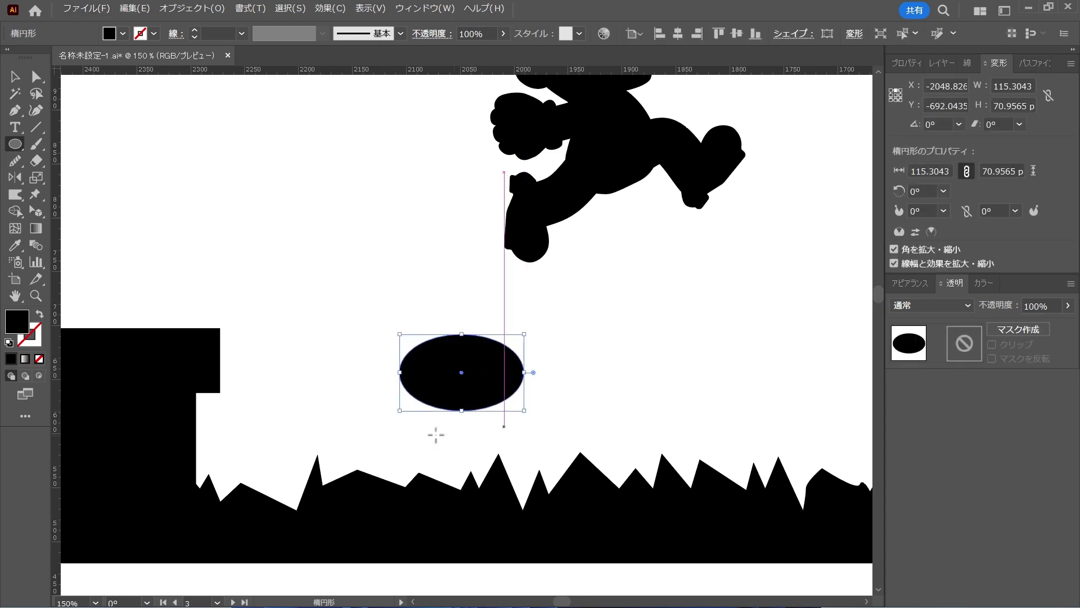
# Draw a vertical stem line below the ellipse with a thick black stroke
pyautogui.click(15, 111)
pyautogui.click(461, 386)
pyautogui.click(461, 519)
pyautogui.press('i')
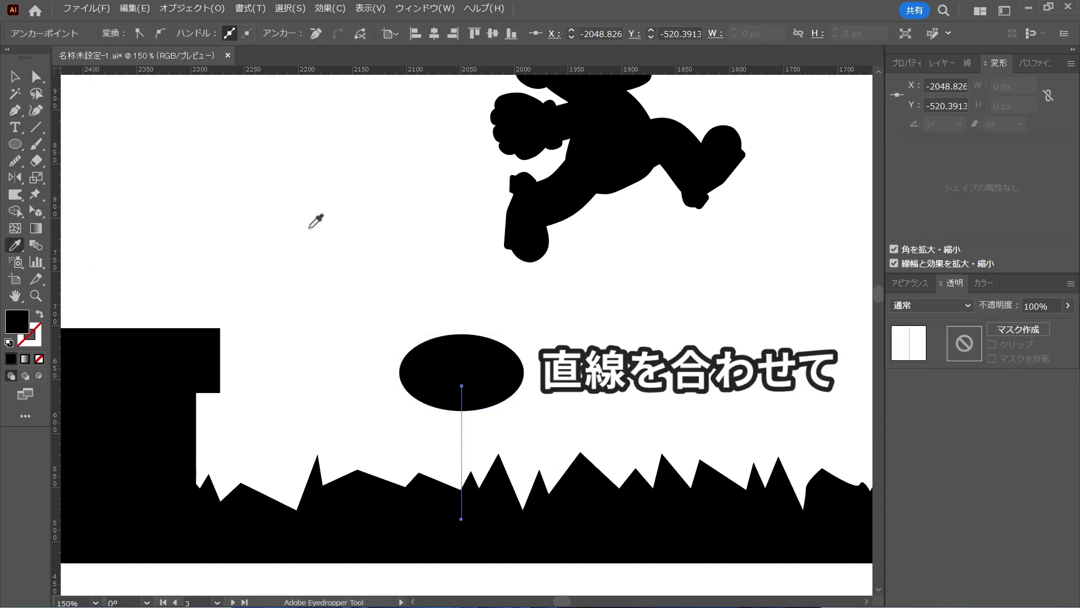
pyautogui.click(568, 188)
# Draw a small oval and sharpen its top and bottom points into a leaf
pyautogui.press('l')
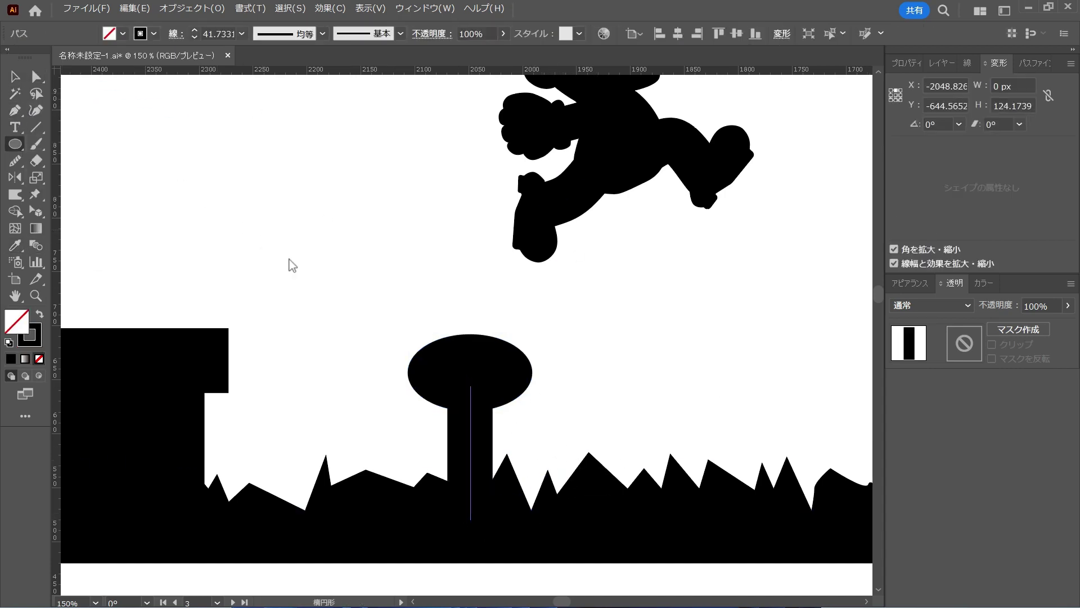
pyautogui.moveTo(325, 261); pyautogui.dragTo(349, 223)
pyautogui.hotkey('shift', 'c')
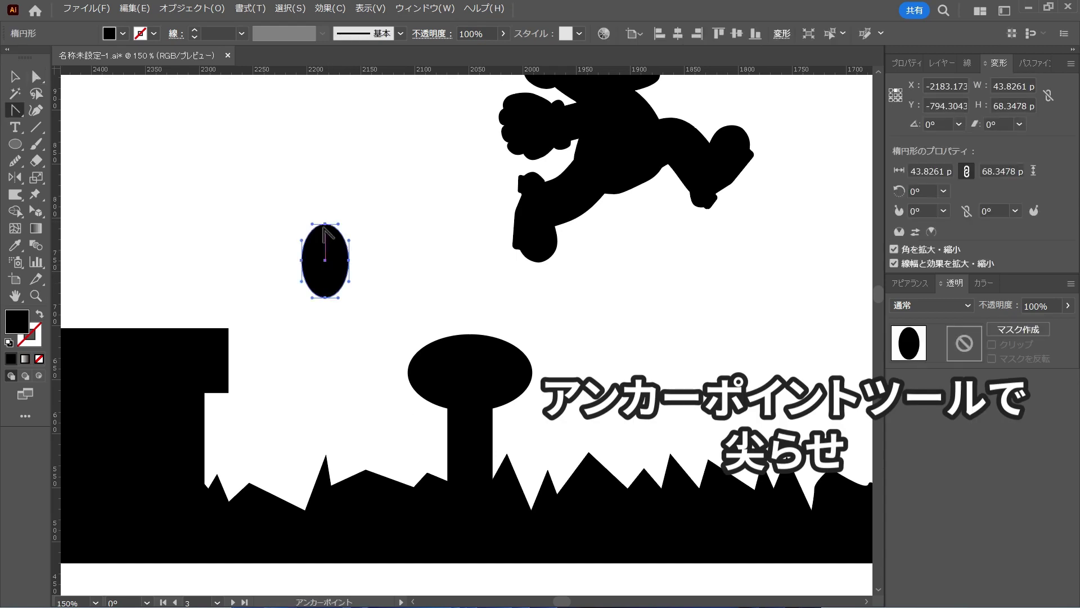
pyautogui.click(325, 224)
pyautogui.click(325, 297)
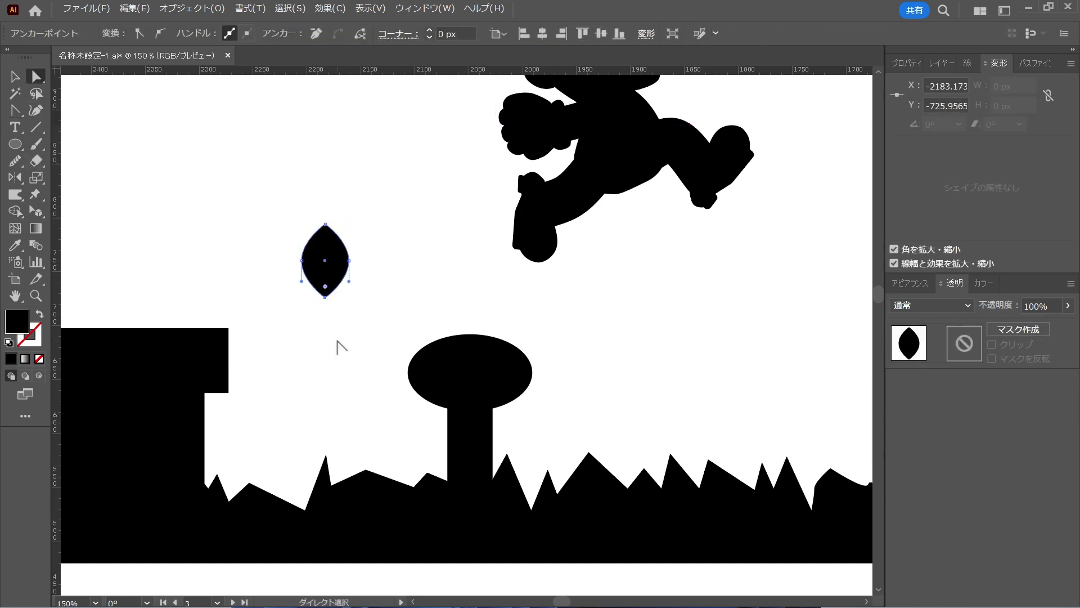
pyautogui.press('v')
pyautogui.click(344, 277)
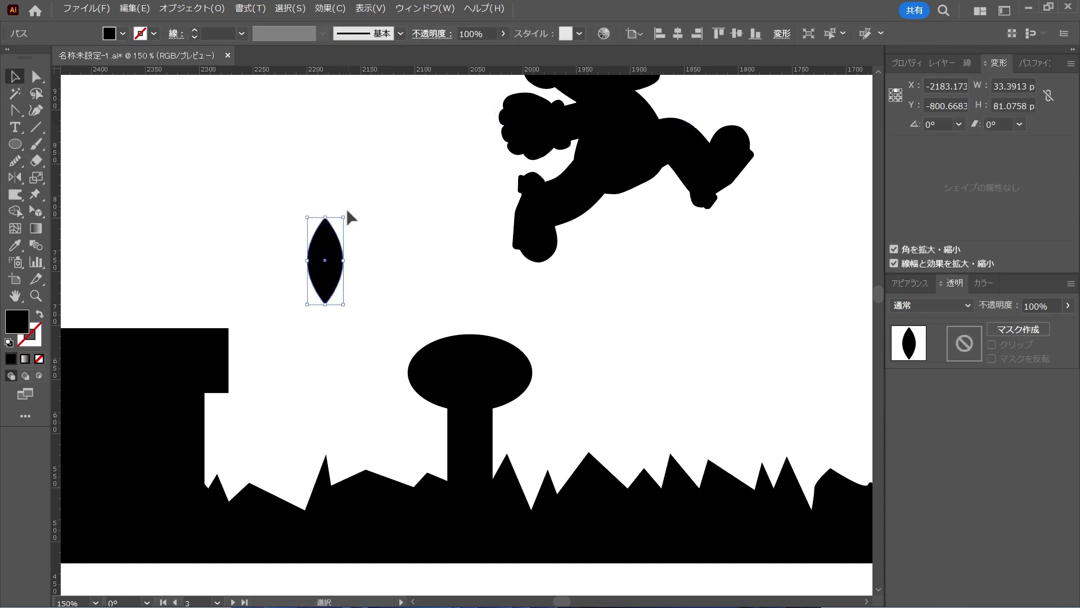
# Rotate the leaf so it leans diagonally toward the stem's base
pyautogui.moveTo(349, 217)
pyautogui.mouseDown()
pyautogui.moveTo(385, 244)
pyautogui.moveTo(273, 270)
pyautogui.mouseUp()
pyautogui.hotkey('ctrl', 'z')
pyautogui.press('a')
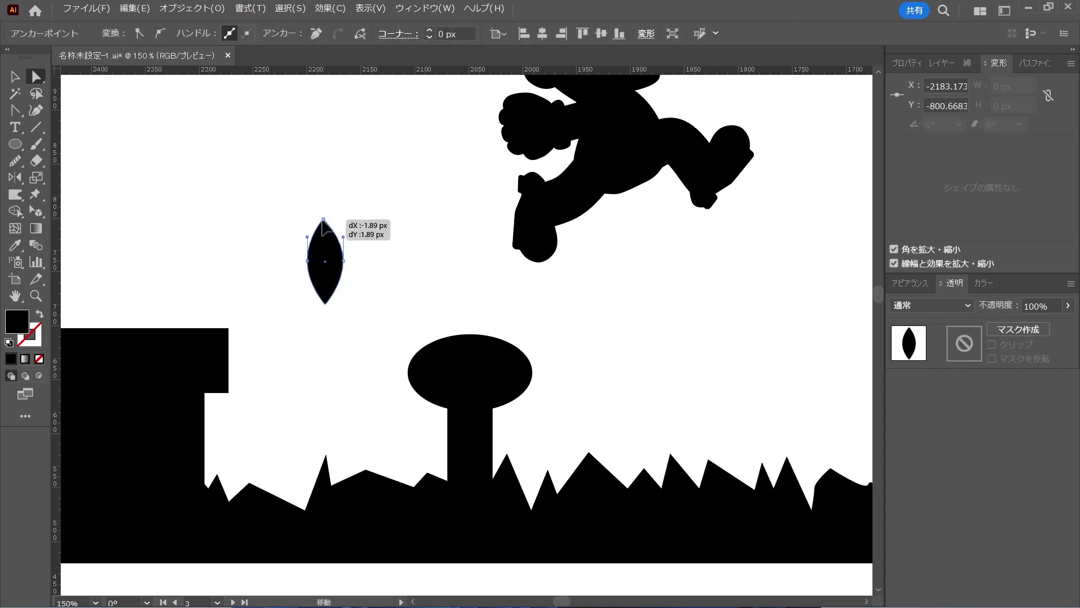
pyautogui.click(328, 248)
pyautogui.click(381, 244)
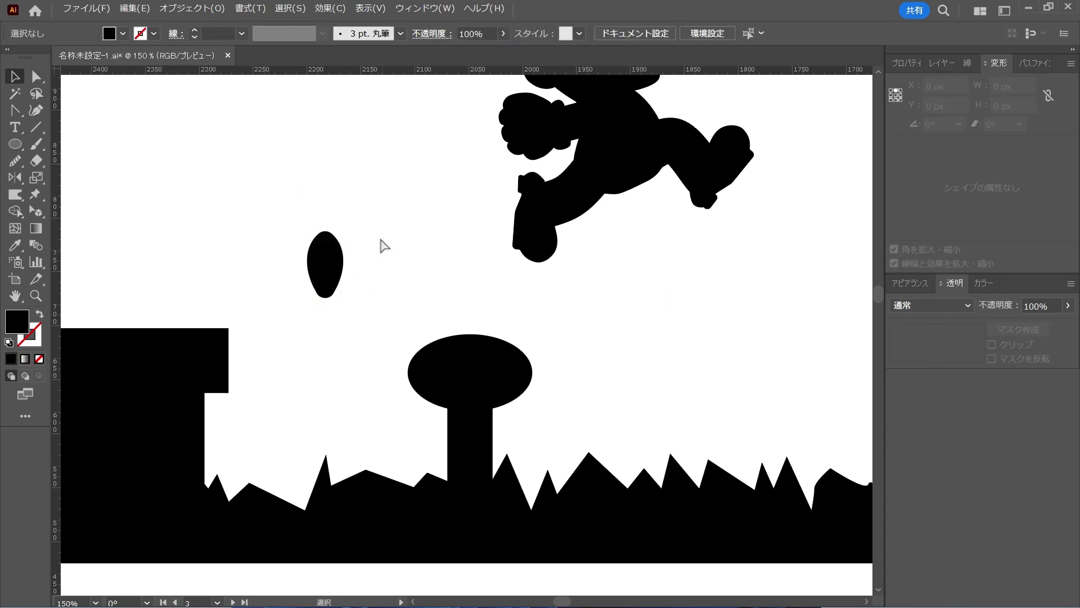
pyautogui.press('v')
pyautogui.click(337, 239)
pyautogui.moveTo(357, 225)
pyautogui.mouseDown()
pyautogui.moveTo(336, 262)
pyautogui.moveTo(519, 459)
pyautogui.mouseUp()
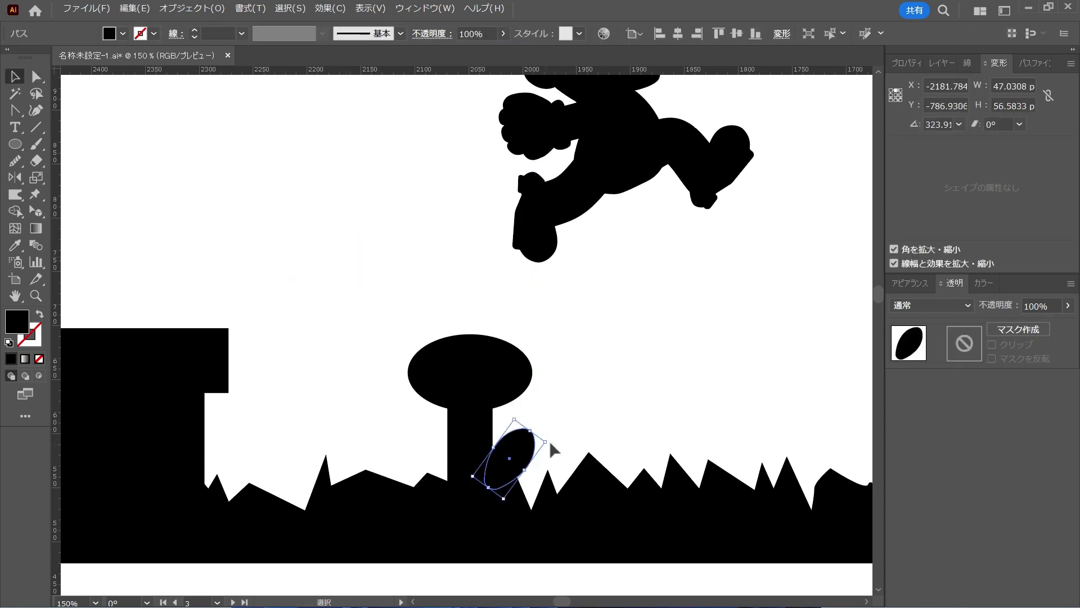
# Thin the stem's stroke and lower the round flower head onto the stem
pyautogui.click(470, 434)
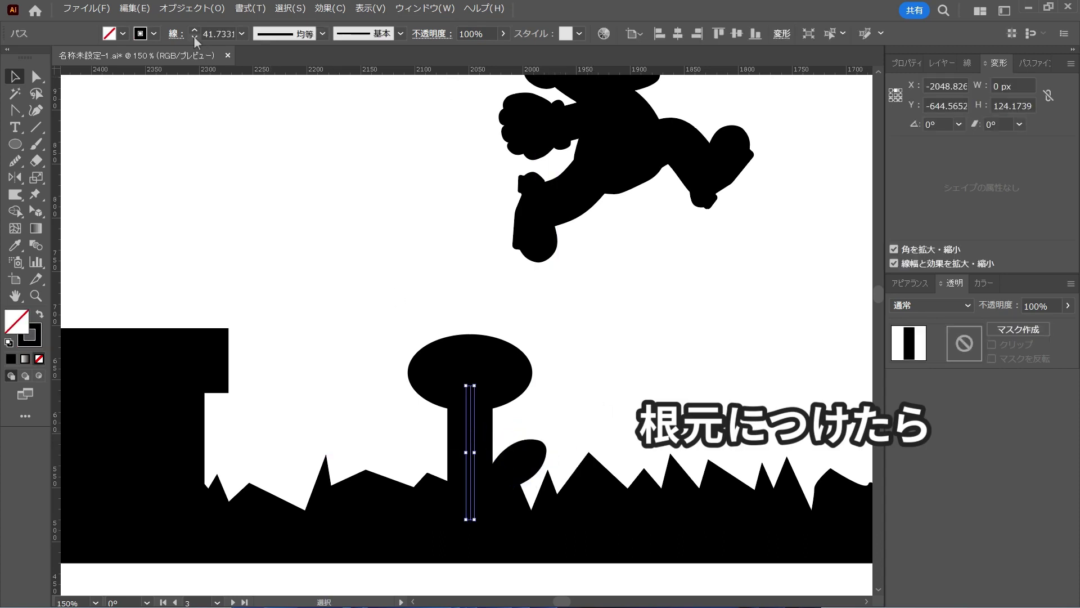
pyautogui.click(194, 38)
pyautogui.click(519, 460)
pyautogui.click(470, 382)
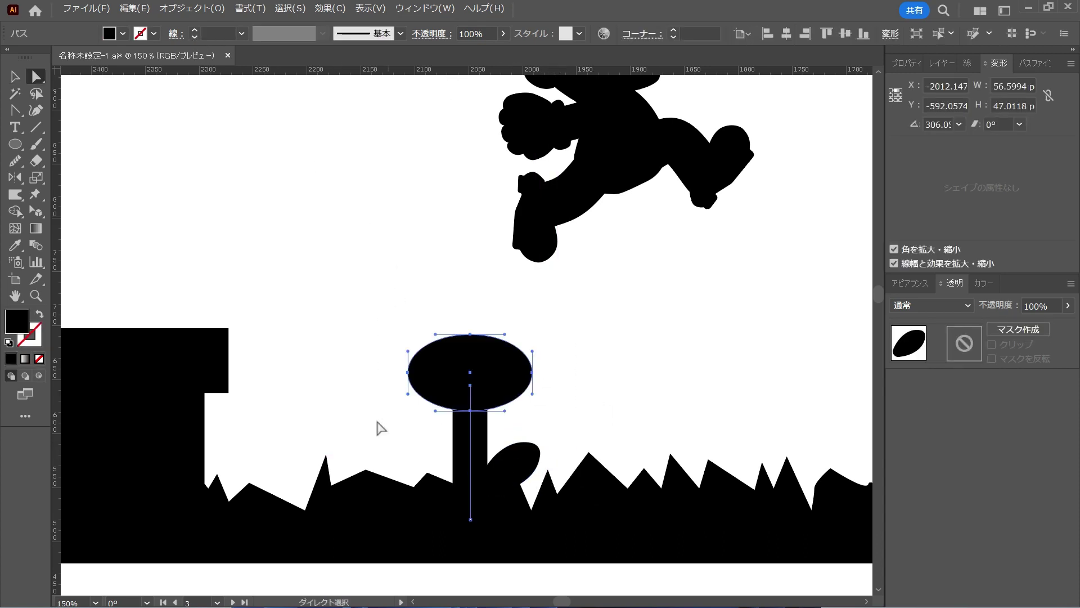
pyautogui.press('a')
pyautogui.moveTo(475, 379); pyautogui.dragTo(475, 410)
# Reflect-copy the leaf and move the mirrored copy to the stem's left side
pyautogui.click(515, 464)
pyautogui.press('o')
pyautogui.press('Return')
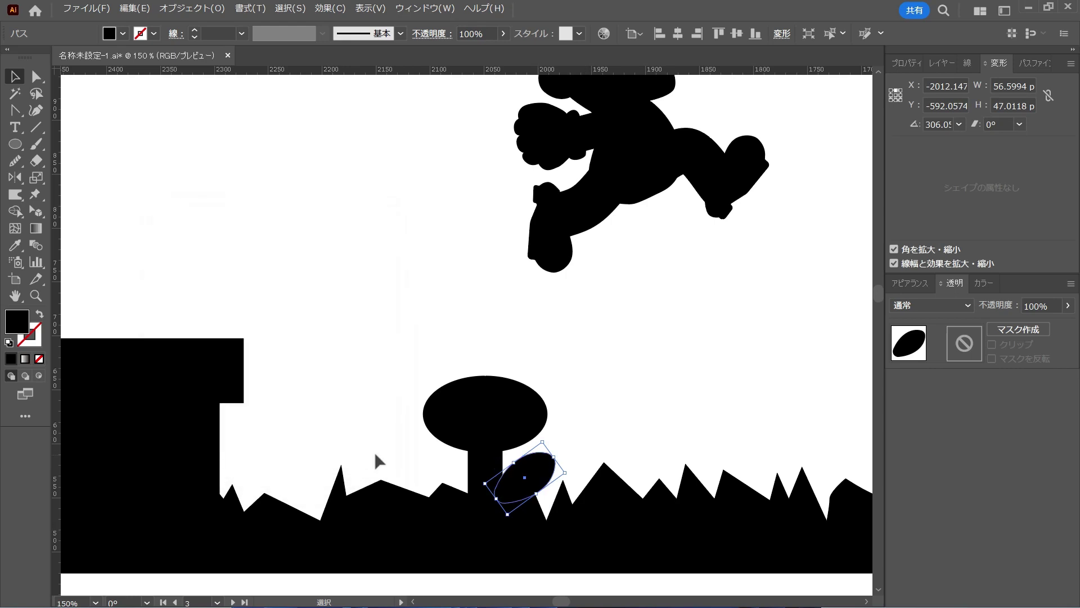
pyautogui.click(206, 434)
pyautogui.moveTo(514, 497); pyautogui.dragTo(470, 495)
pyautogui.hotkey('ctrl', '0')
pyautogui.click(634, 210)
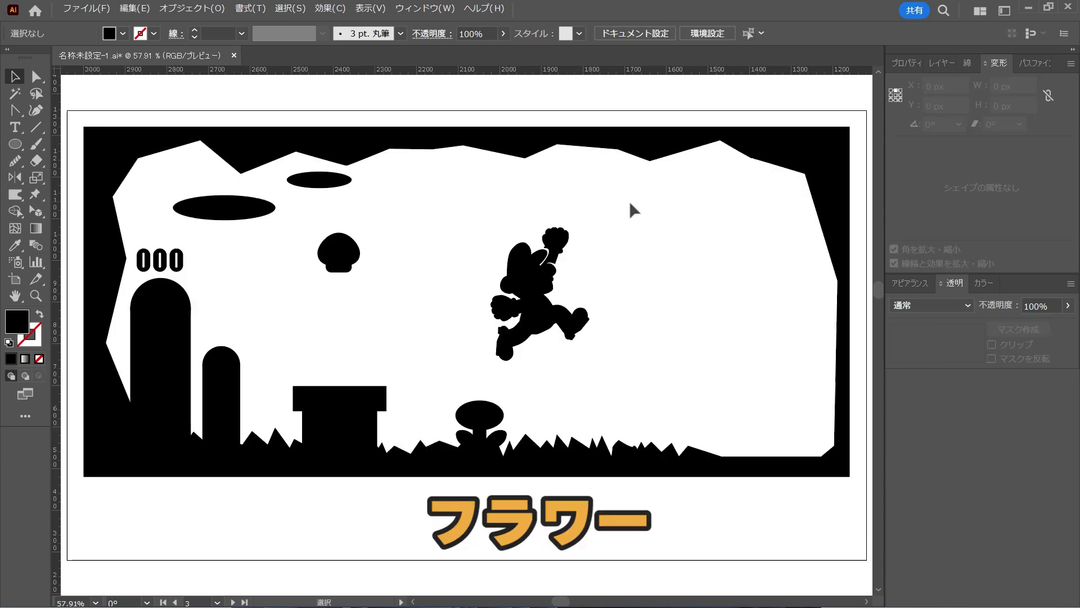
# Raise Mario and draw a square block beneath him with slightly rounded corners
pyautogui.moveTo(541, 309)
pyautogui.mouseDown()
pyautogui.moveTo(553, 275)
pyautogui.moveTo(613, 351)
pyautogui.mouseUp()
pyautogui.click(403, 264)
pyautogui.press('m')
pyautogui.press('a')
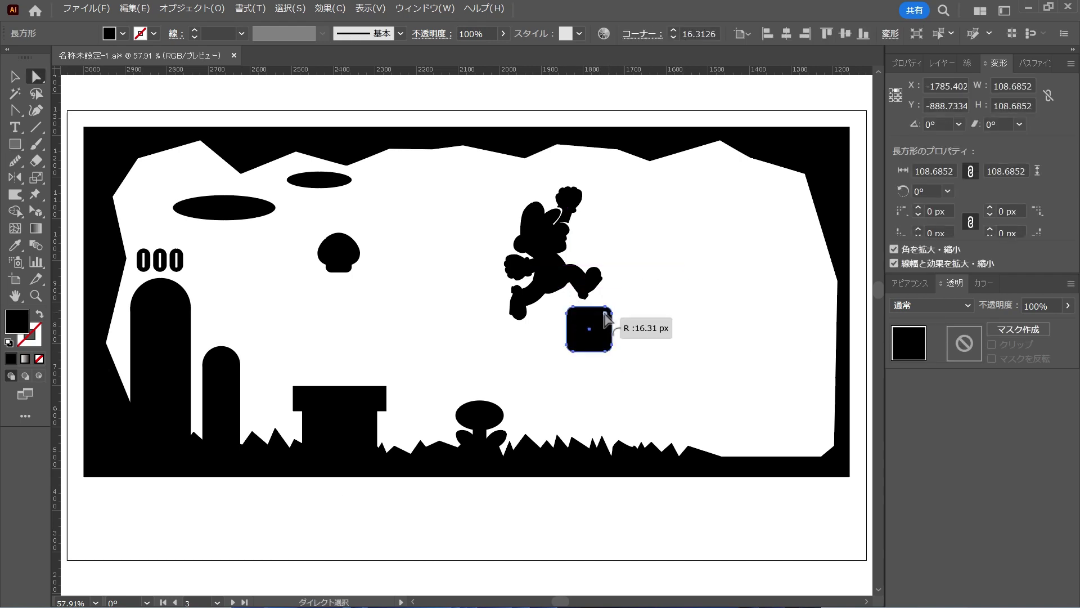
pyautogui.moveTo(605, 313); pyautogui.dragTo(605, 312)
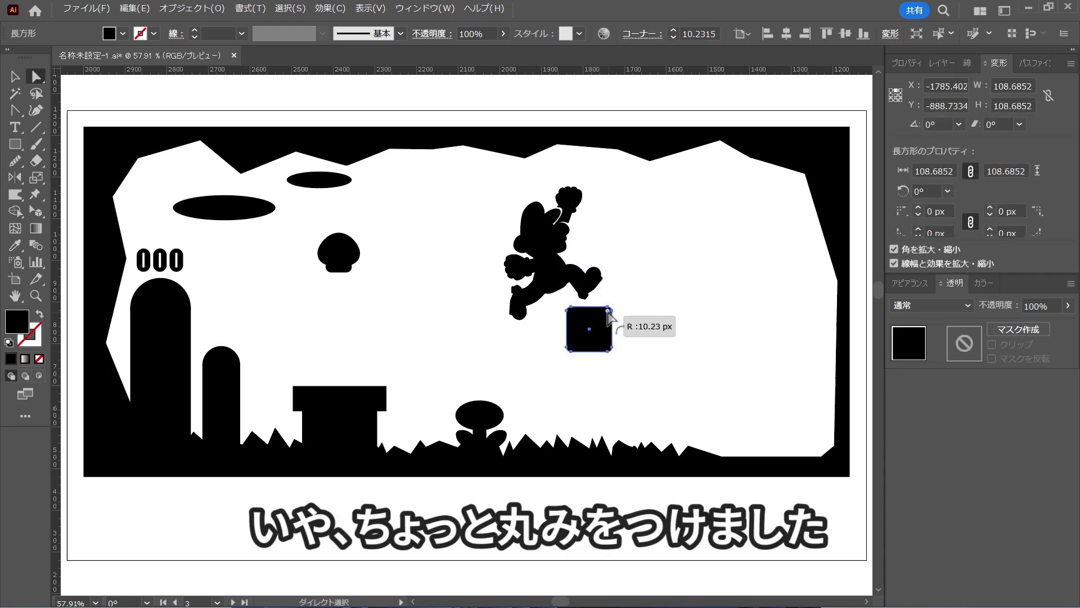
pyautogui.click(631, 303)
# Draw a black star above Mario
pyautogui.moveTo(611, 181); pyautogui.dragTo(621, 193)
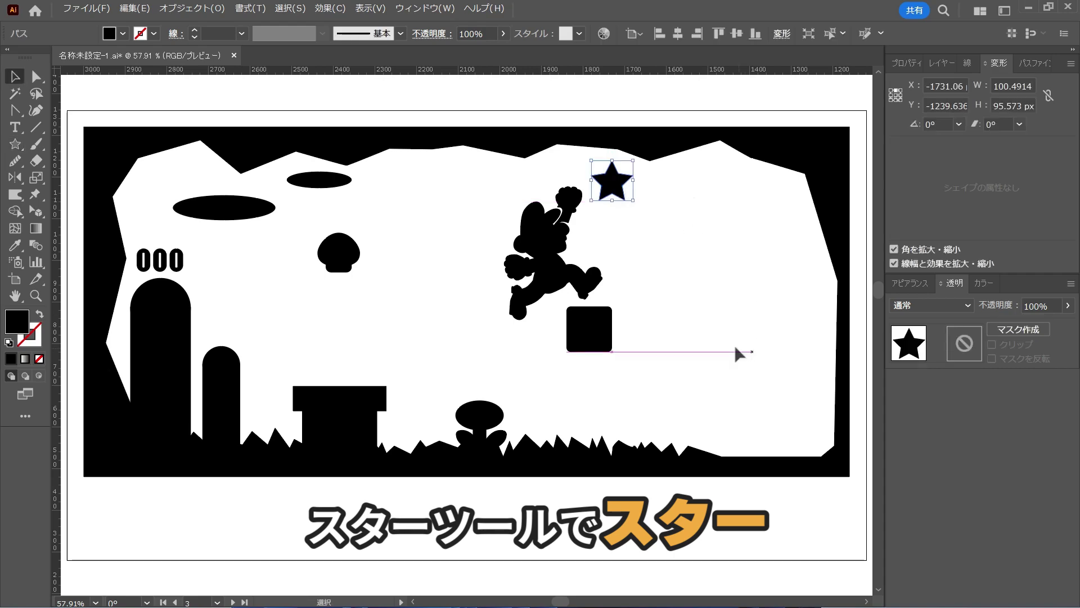
pyautogui.press('v')
pyautogui.click(743, 354)
# Copy the rounded block onto the ground at right, then inspect anchors on the cave outline
pyautogui.moveTo(589, 332); pyautogui.dragTo(720, 437)
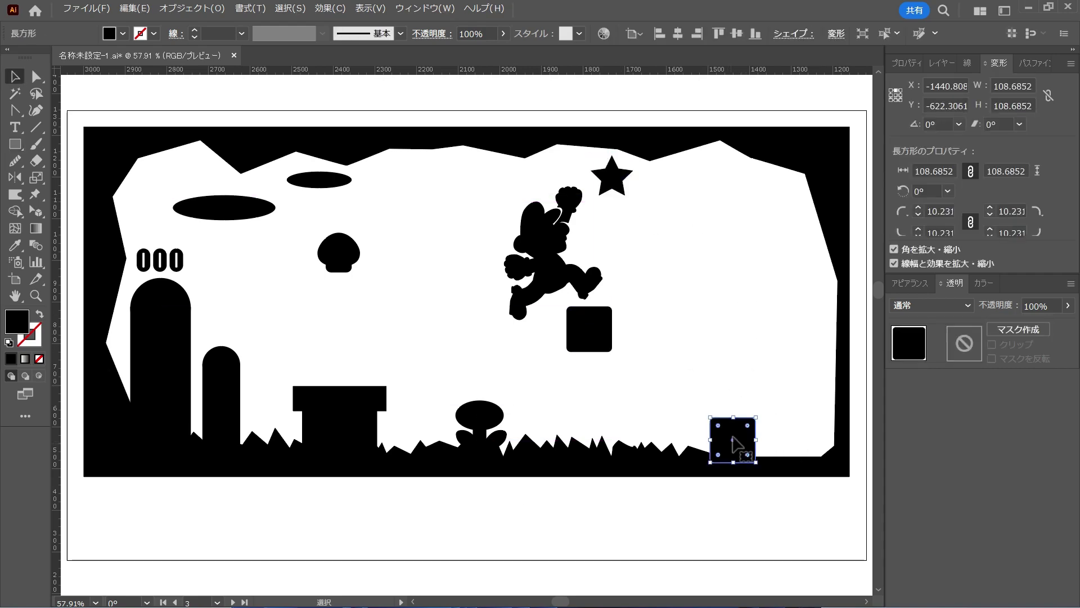
pyautogui.click(687, 389)
pyautogui.press('a')
pyautogui.click(526, 435)
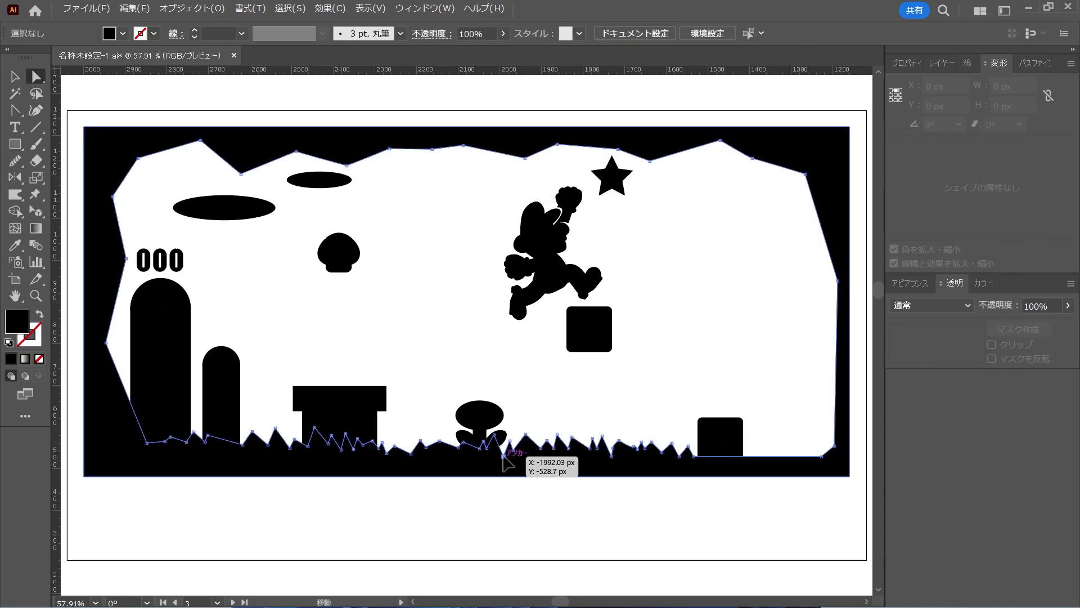
pyautogui.click(428, 453)
pyautogui.click(461, 441)
pyautogui.click(755, 399)
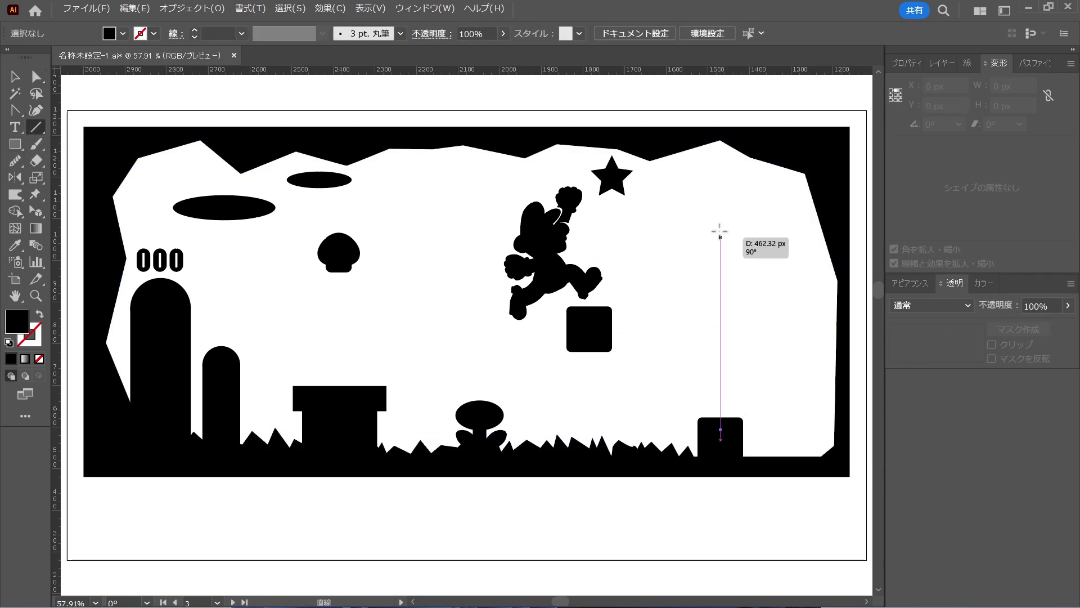
# Draw a vertical pole up from the right block with a black stroke
pyautogui.moveTo(720, 429); pyautogui.dragTo(721, 203)
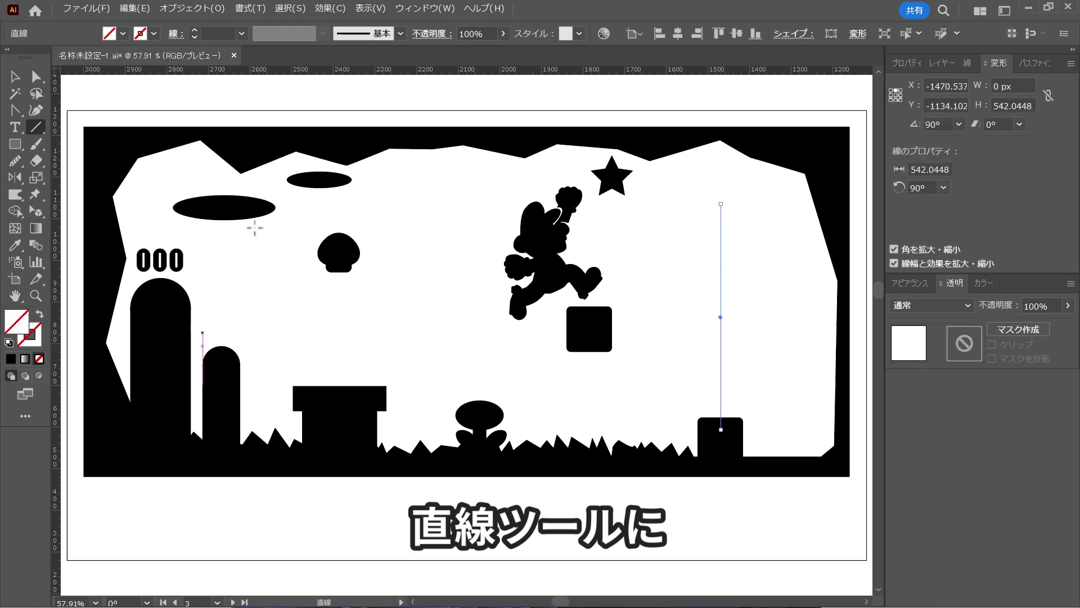
pyautogui.press('ctrl')
pyautogui.click(154, 34)
pyautogui.click(39, 57)
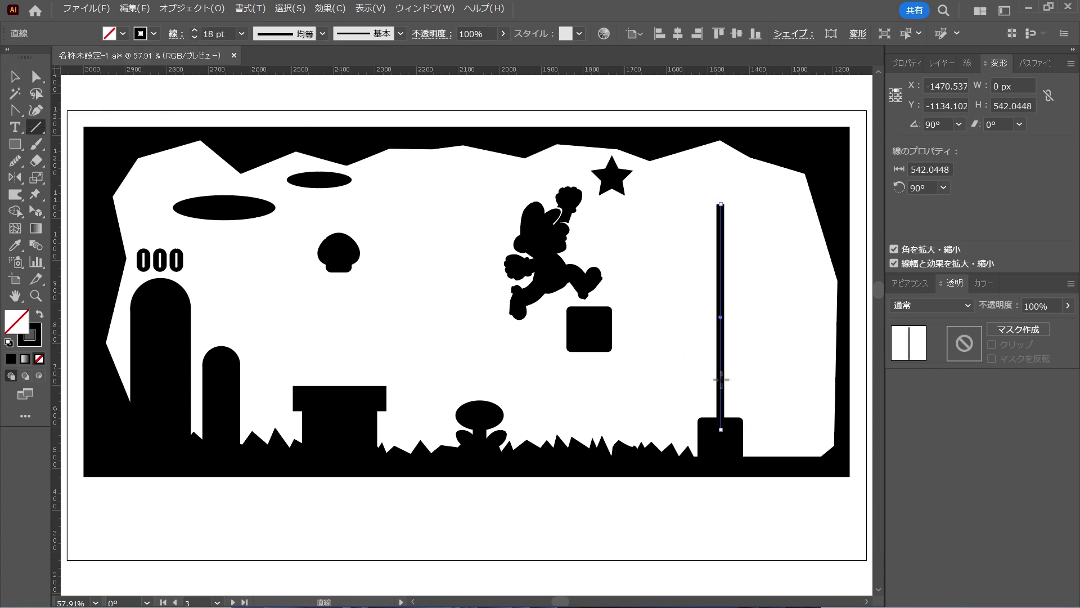
pyautogui.click(768, 378)
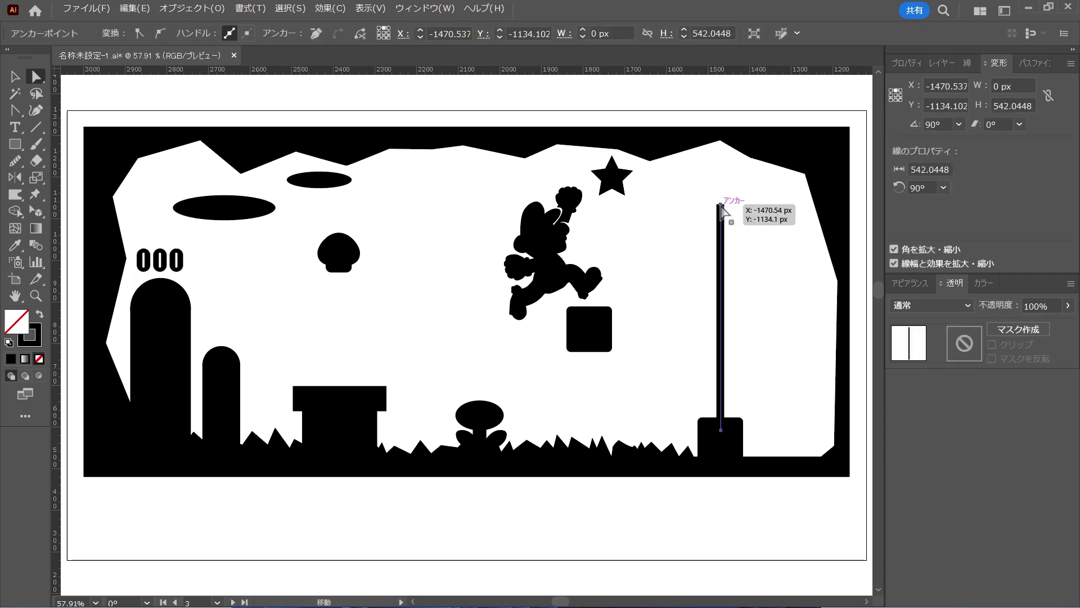
# Extend the pole's top upward and cap it with a solid black ball
pyautogui.moveTo(725, 205); pyautogui.dragTo(725, 171)
pyautogui.moveTo(15, 144); pyautogui.dragTo(84, 180)
pyautogui.click(36, 295)
pyautogui.moveTo(728, 186)
pyautogui.mouseDown()
pyautogui.moveTo(819, 374)
pyautogui.moveTo(703, 338)
pyautogui.mouseUp()
pyautogui.moveTo(632, 186); pyautogui.dragTo(644, 199)
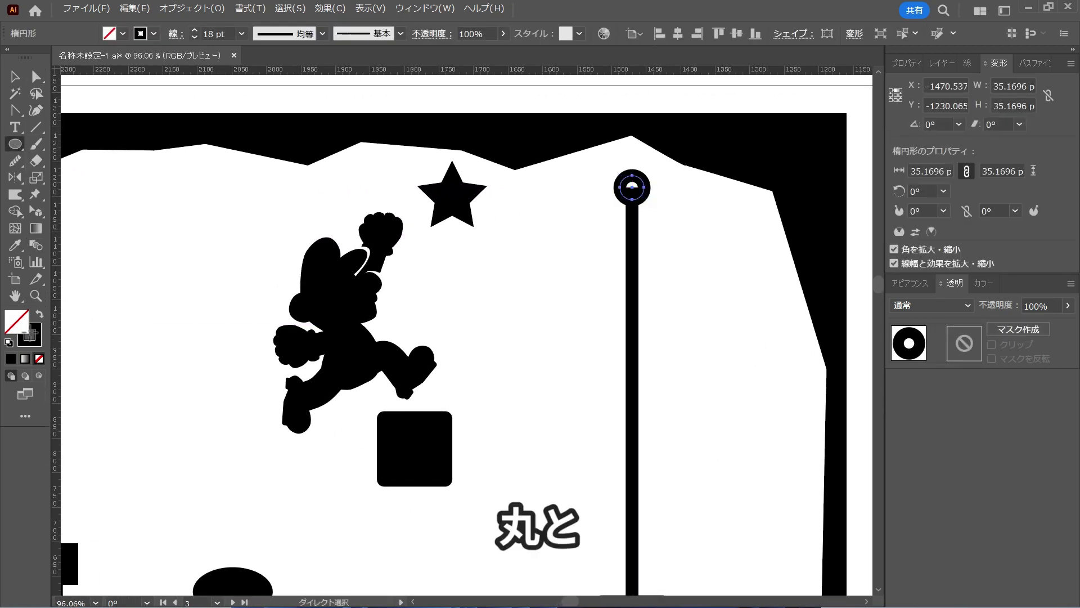
pyautogui.hotkey('shift', 'x')
pyautogui.hotkey('ctrl', 'shift', 'a')
# Draw a three-sided black polygon and attach it to the pole as a flag
pyautogui.moveTo(15, 144)
pyautogui.mouseDown()
pyautogui.moveTo(89, 214)
pyautogui.moveTo(83, 195)
pyautogui.mouseUp()
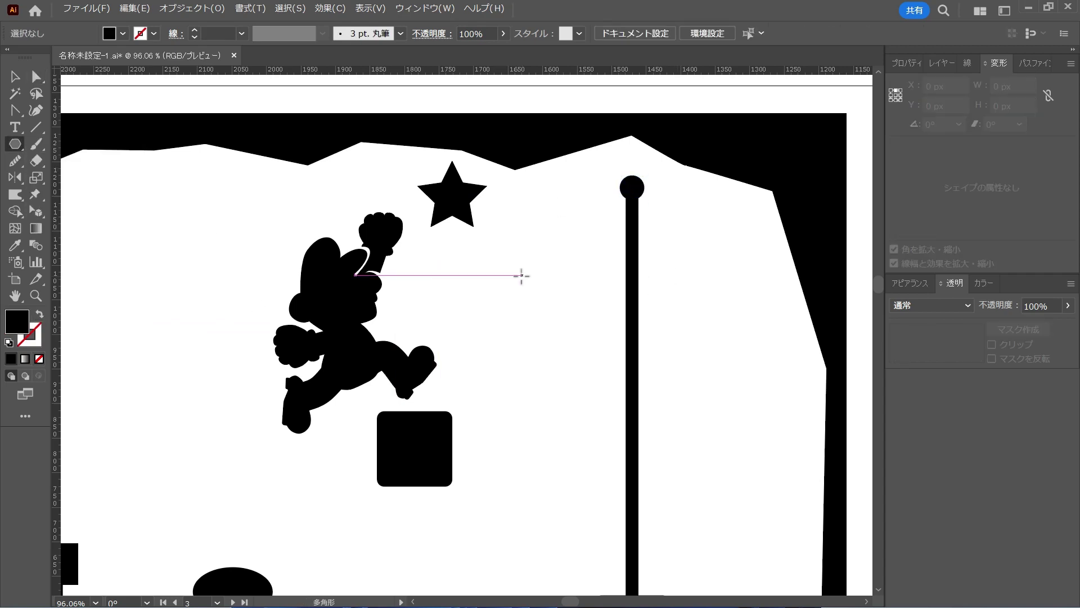
pyautogui.moveTo(520, 274); pyautogui.dragTo(520, 248)
pyautogui.press('Down')
pyautogui.press('Down')
pyautogui.press('Down')
pyautogui.press('v')
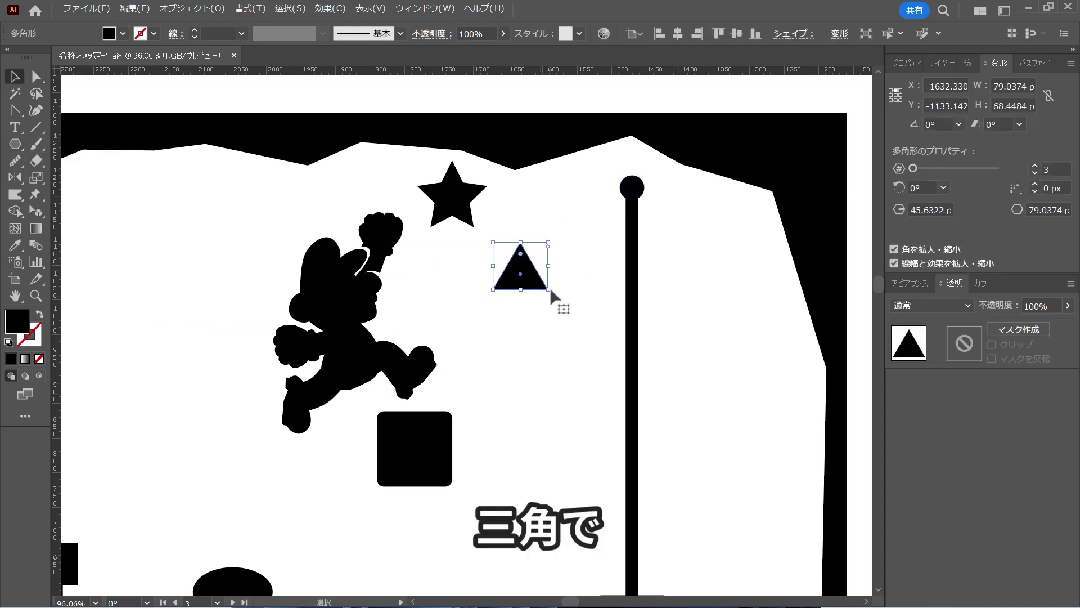
pyautogui.moveTo(550, 291)
pyautogui.mouseDown()
pyautogui.moveTo(567, 243)
pyautogui.moveTo(624, 240)
pyautogui.mouseUp()
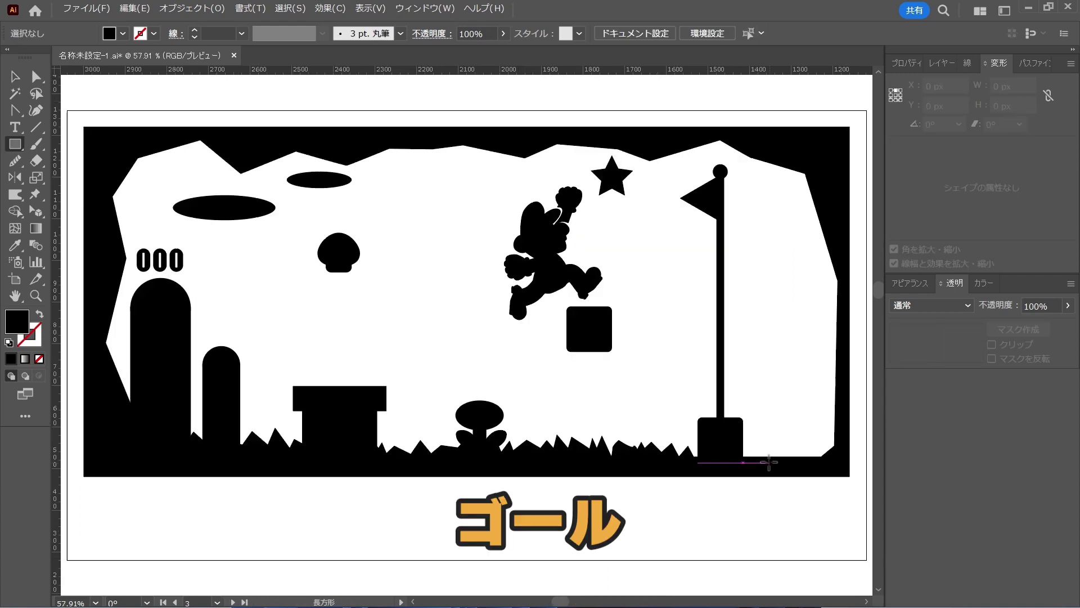
# Draw a tall black pillar at the lower right beside the flagpole
pyautogui.moveTo(763, 457); pyautogui.dragTo(851, 326)
pyautogui.press('a')
pyautogui.click(759, 511)
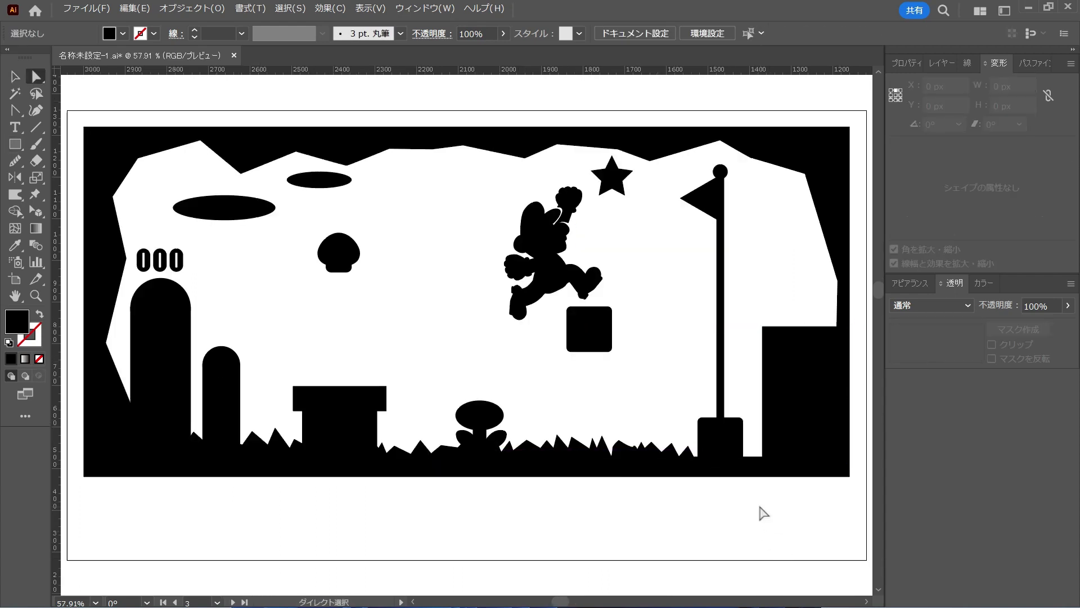
pyautogui.moveTo(737, 500); pyautogui.dragTo(608, 461)
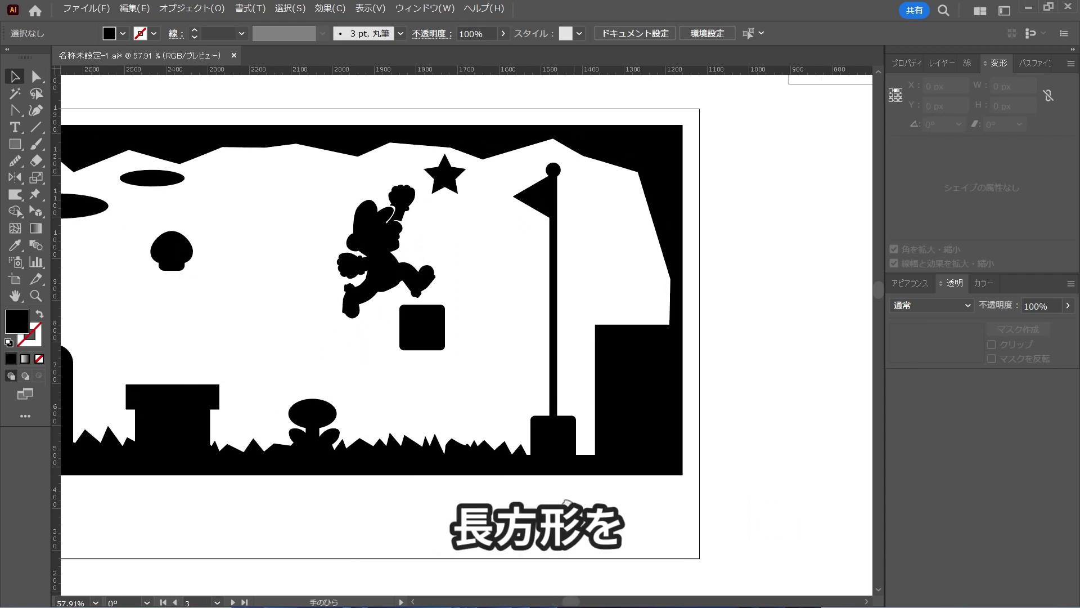
# Duplicate the pillar and resize the copy into a thin slab atop the tall right block
pyautogui.scroll(1, 629, 346)
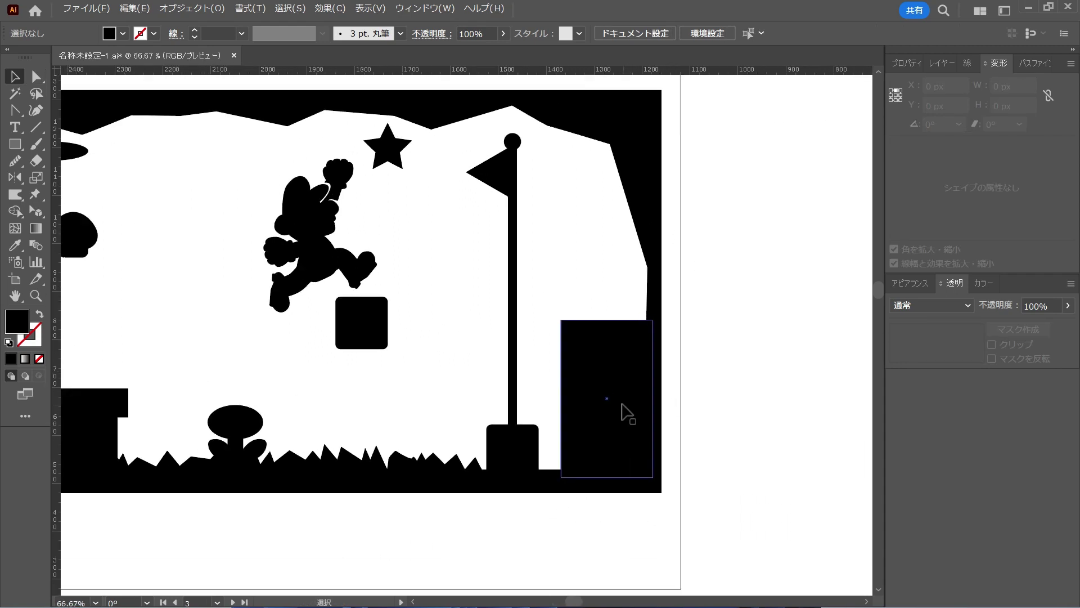
pyautogui.moveTo(624, 324); pyautogui.dragTo(616, 229)
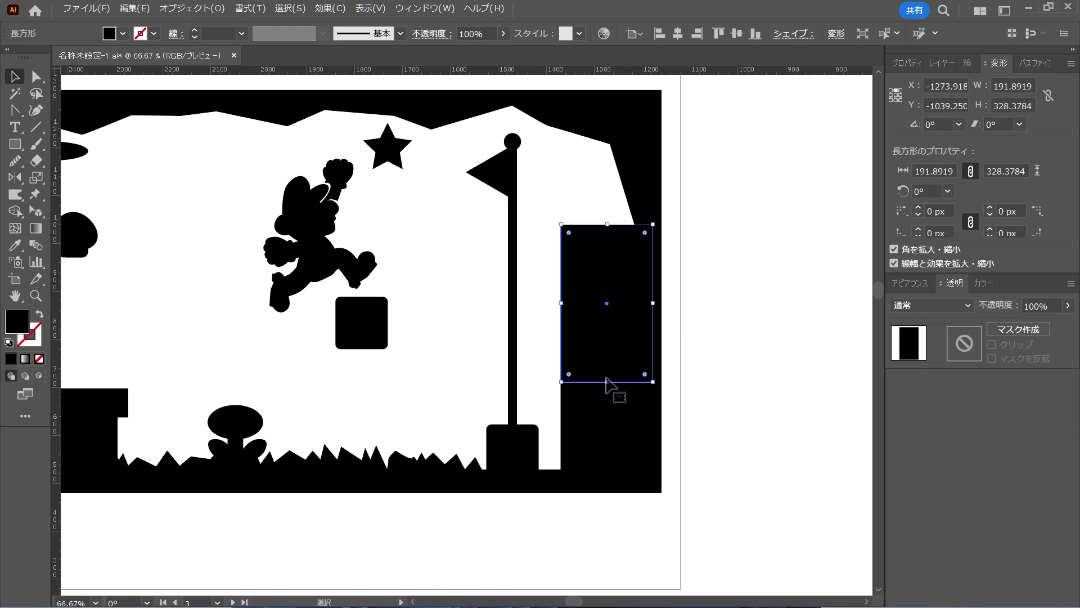
pyautogui.moveTo(608, 381); pyautogui.dragTo(609, 317)
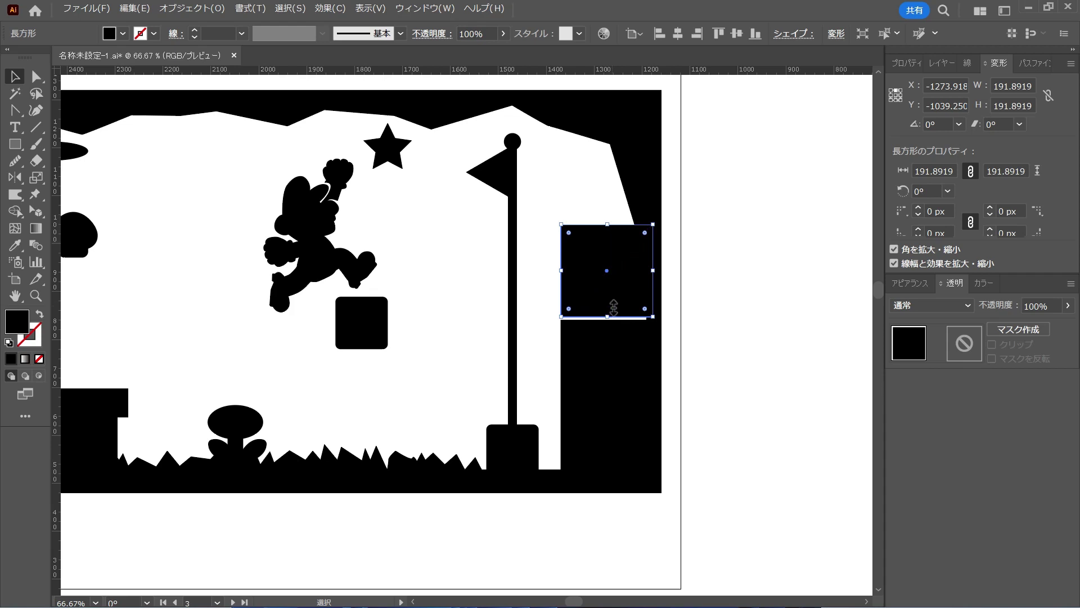
pyautogui.moveTo(610, 225); pyautogui.dragTo(609, 287)
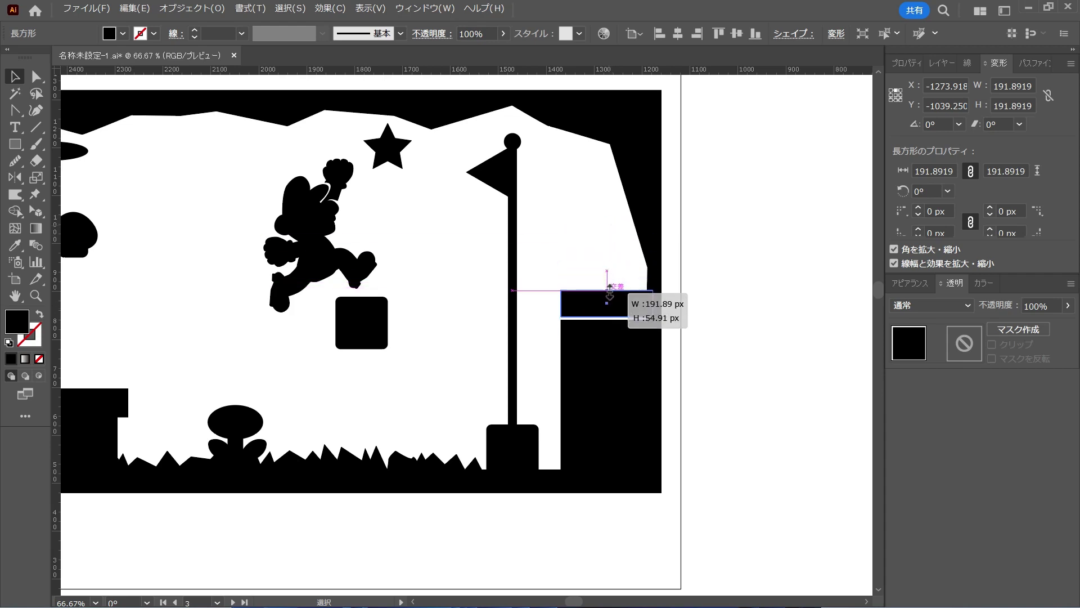
pyautogui.moveTo(610, 288); pyautogui.dragTo(616, 310)
pyautogui.click(621, 319)
# Split the top slab into a grid of 5 columns with Split Into Grid
pyautogui.scroll(3, 616, 311)
pyautogui.click(514, 264)
pyautogui.click(511, 304)
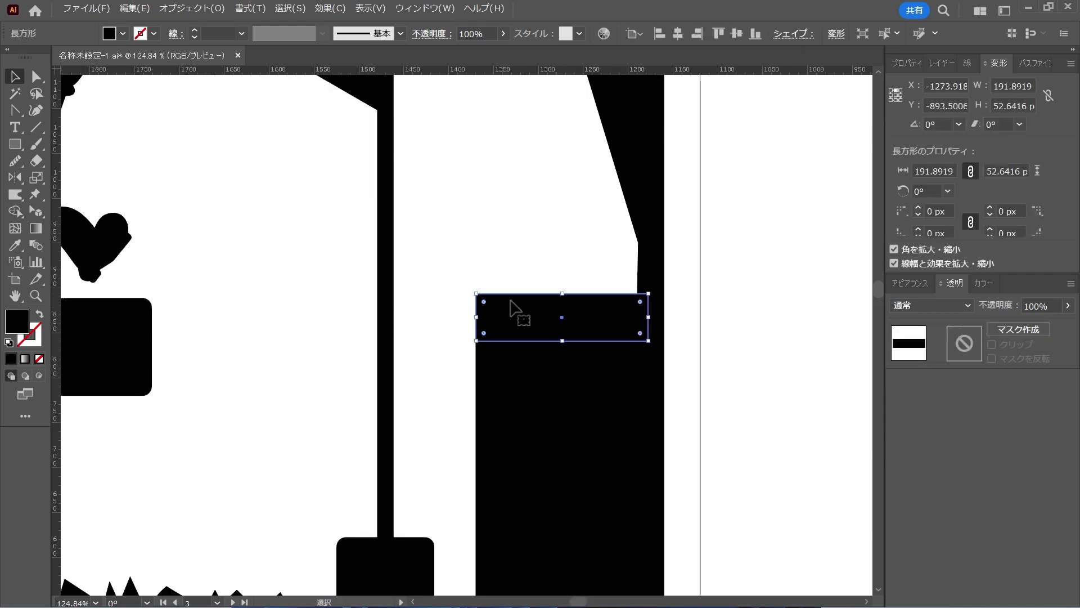
pyautogui.click(189, 9)
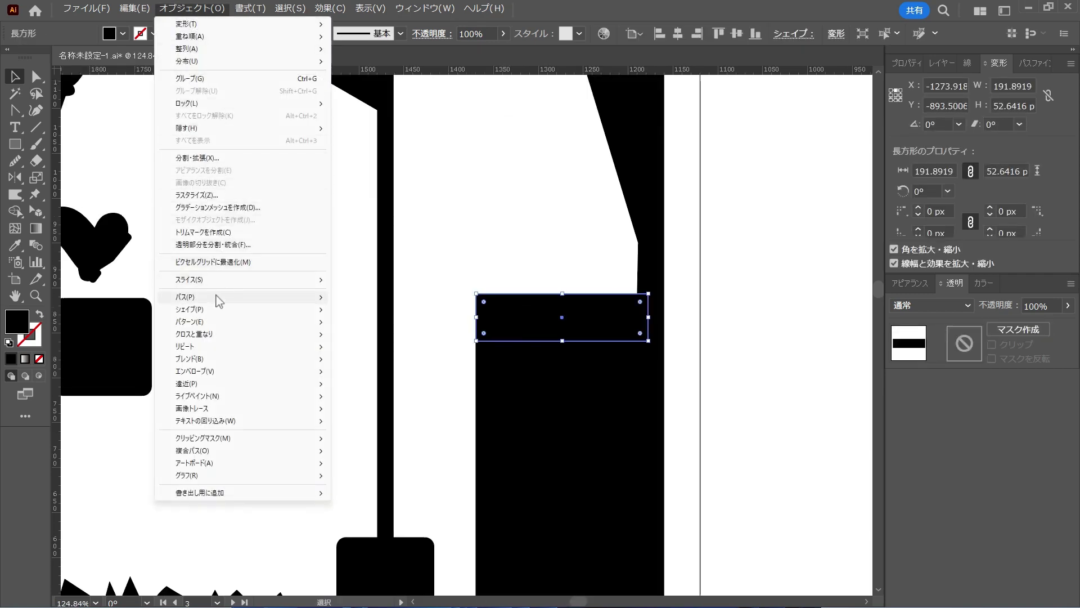
pyautogui.moveTo(109, 293)
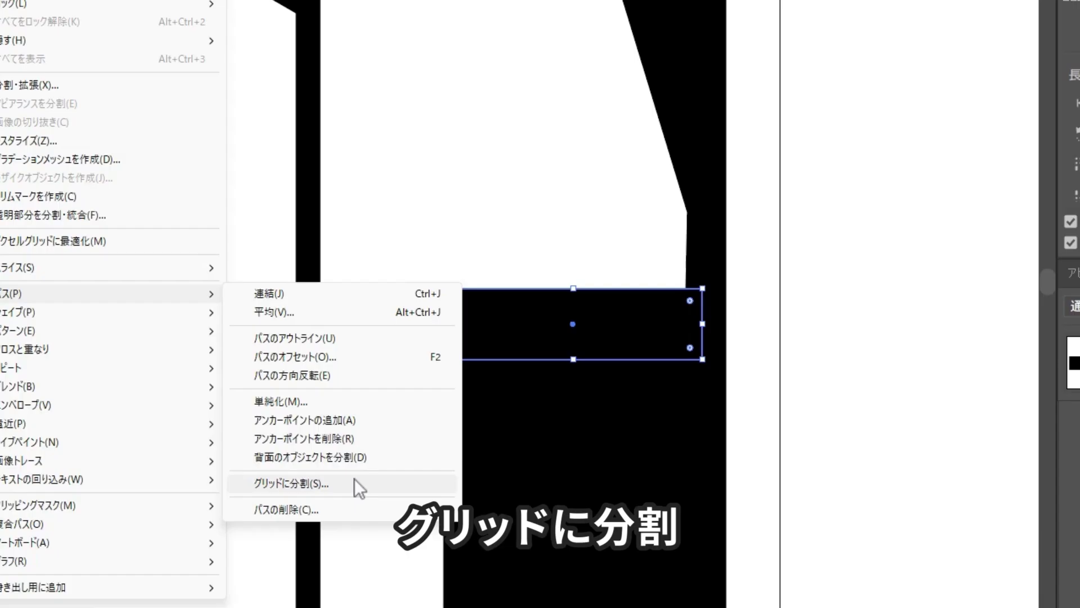
pyautogui.click(353, 483)
pyautogui.click(260, 328)
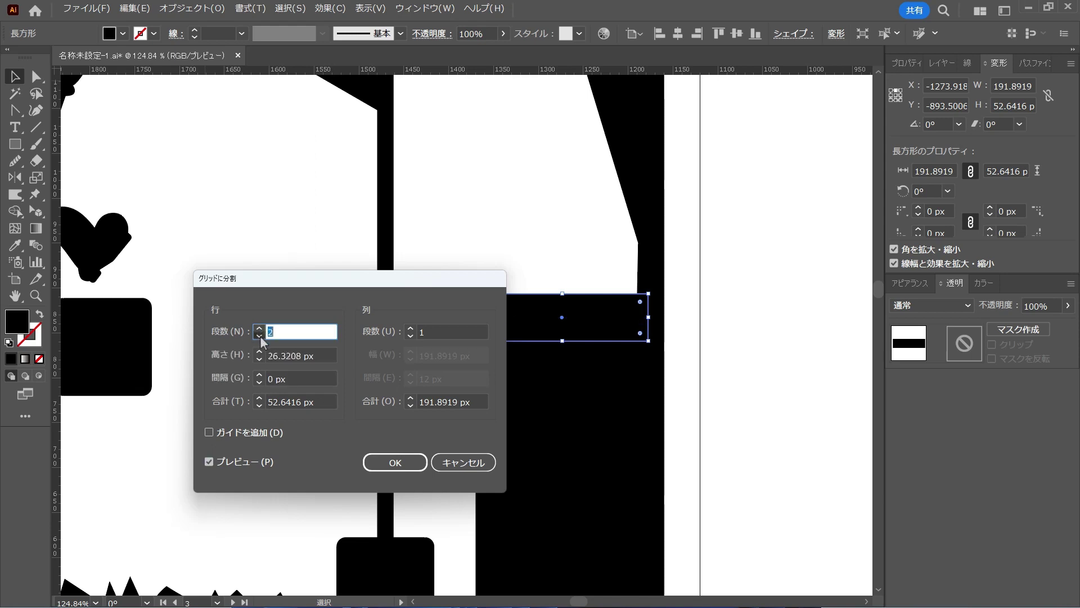
pyautogui.click(409, 328)
pyautogui.click(410, 329)
pyautogui.moveTo(420, 277); pyautogui.dragTo(363, 198)
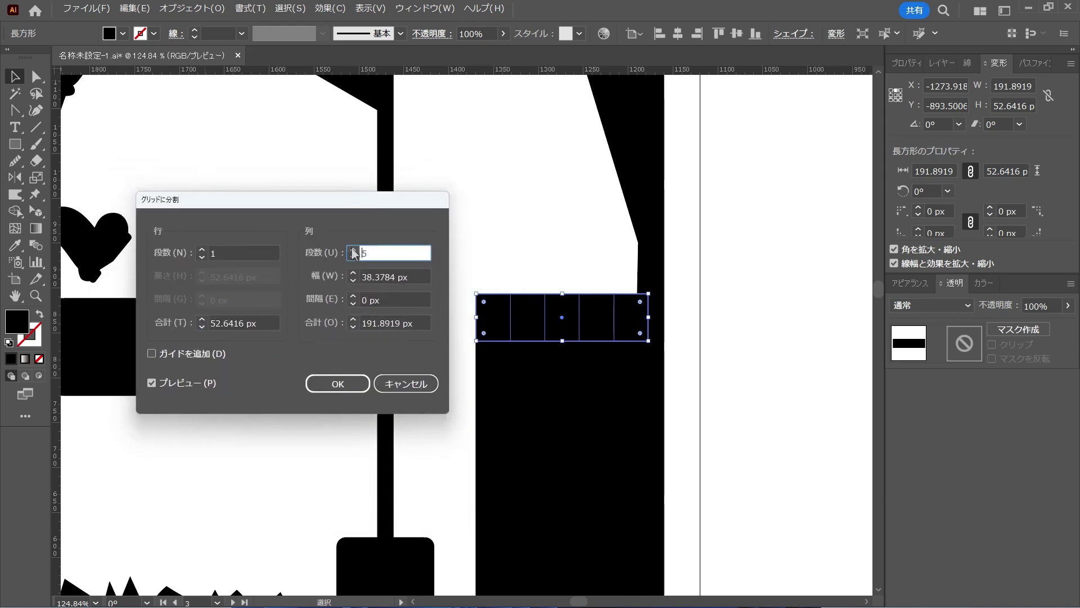
pyautogui.click(337, 383)
# Delete the 2nd and 4th grid pieces to form battlements
pyautogui.moveTo(562, 293); pyautogui.dragTo(561, 306)
pyautogui.click(527, 321)
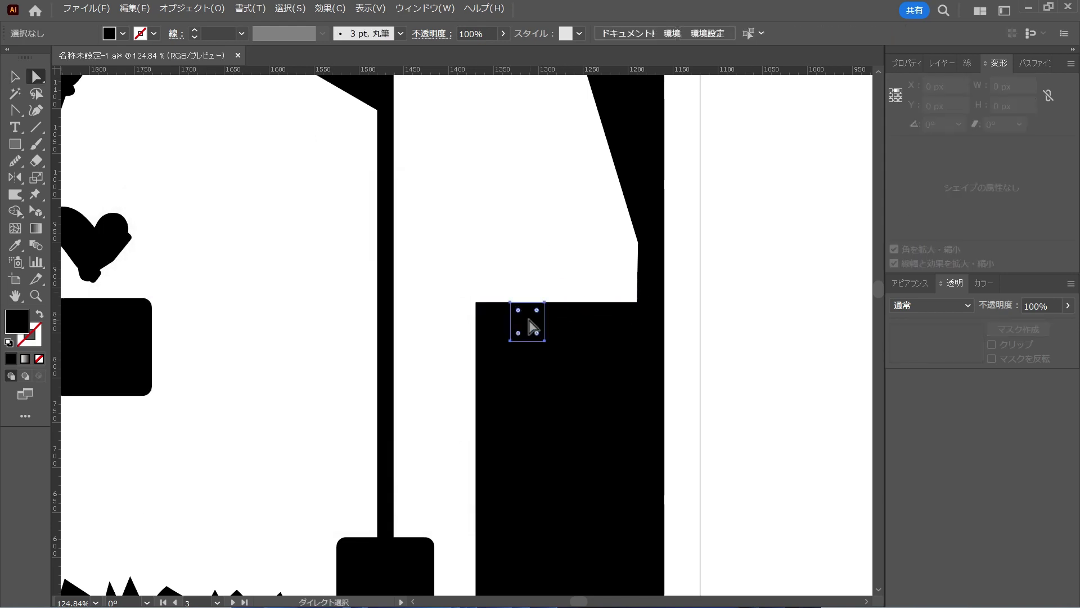
pyautogui.press('Delete')
pyautogui.click(596, 320)
pyautogui.press('Delete')
# Duplicate the castle and place the copy up behind it as a taller tower
pyautogui.hotkey('ctrl', '0')
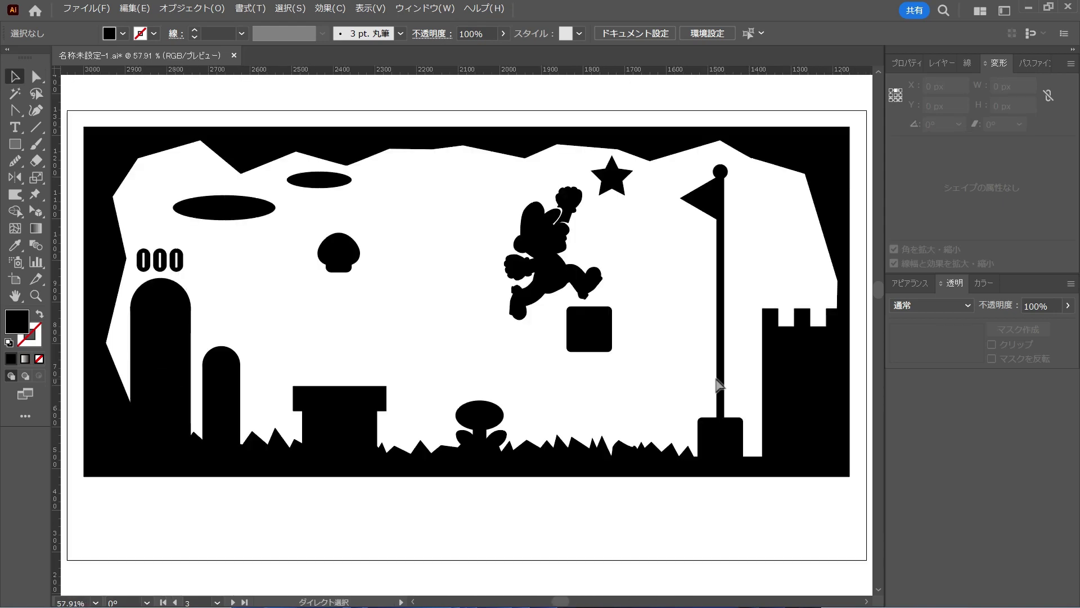
pyautogui.click(772, 329)
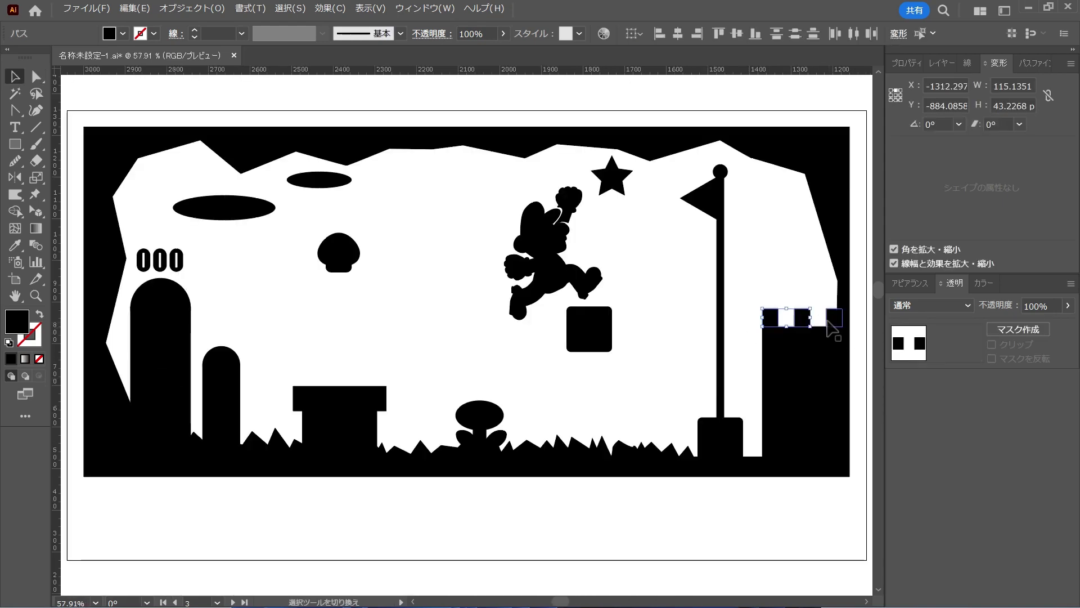
pyautogui.click(1033, 66)
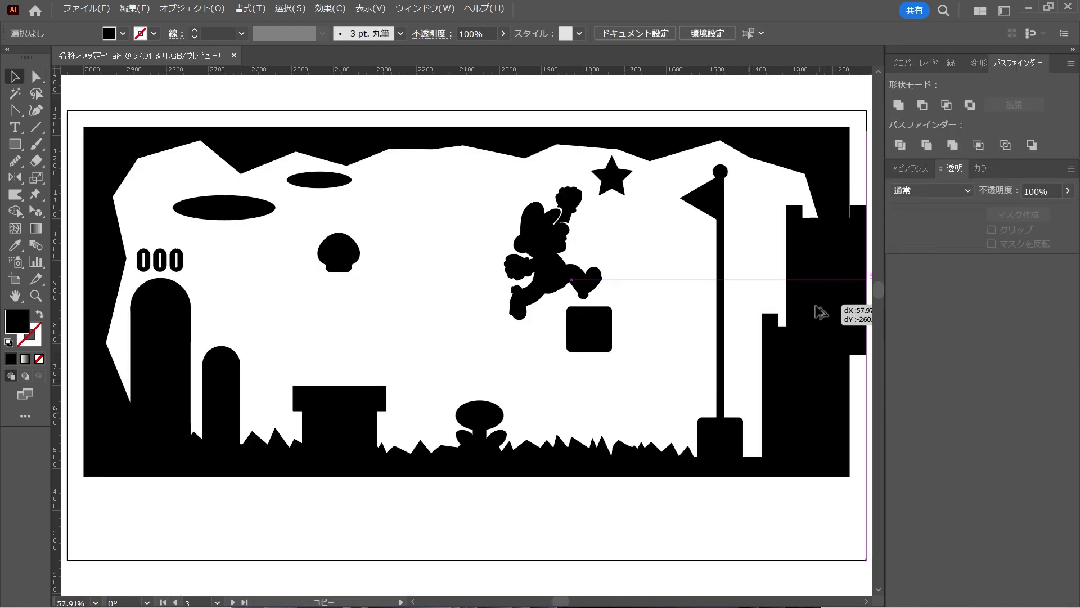
pyautogui.moveTo(765, 450); pyautogui.dragTo(796, 368)
pyautogui.press('a')
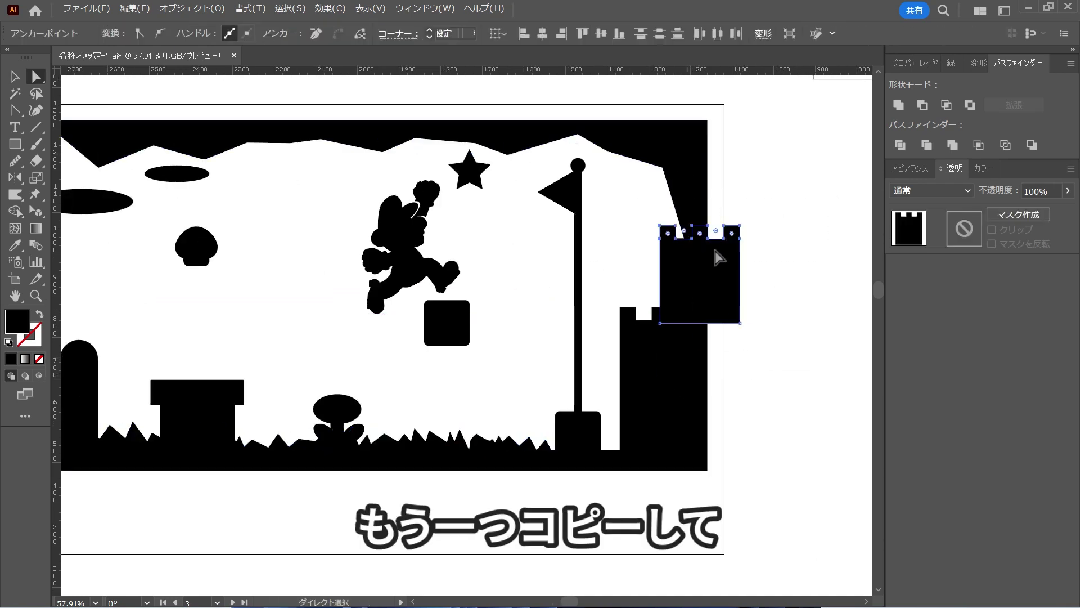
pyautogui.moveTo(719, 248); pyautogui.dragTo(726, 274)
pyautogui.press('v')
pyautogui.hotkey('ctrl', 'a')
pyautogui.hotkey('shift', 'm')
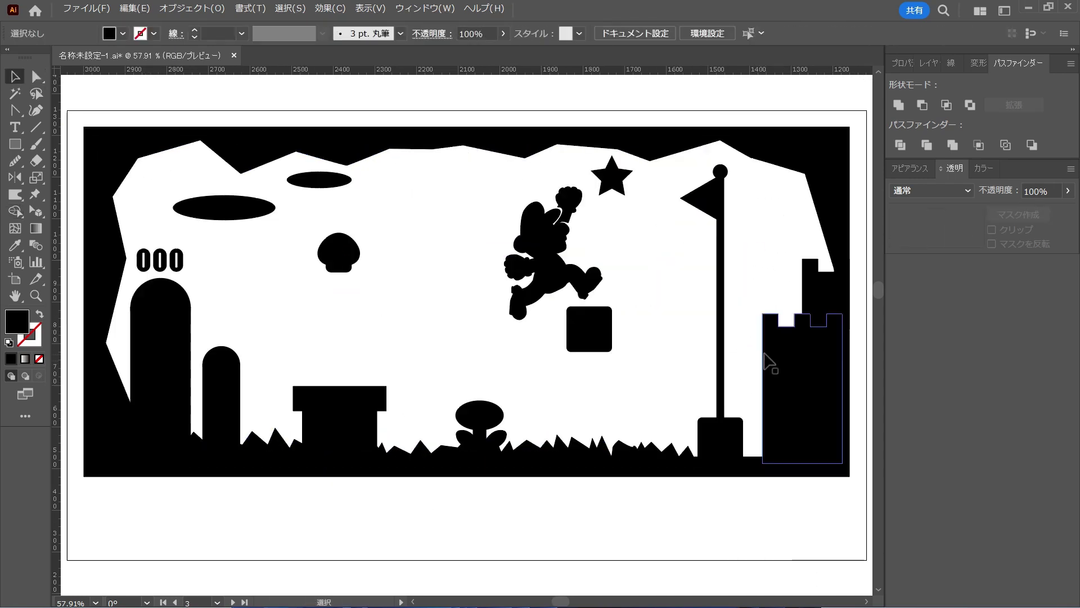
# Draw a white arched doorway rectangle at the castle base
pyautogui.moveTo(755, 455); pyautogui.dragTo(787, 386)
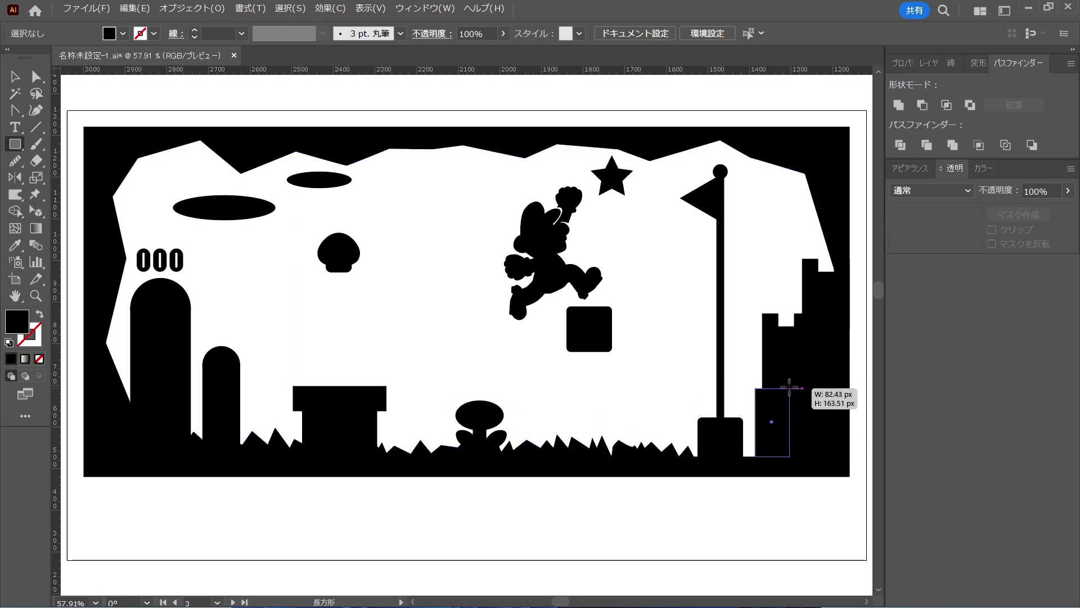
pyautogui.moveTo(786, 386); pyautogui.dragTo(790, 386)
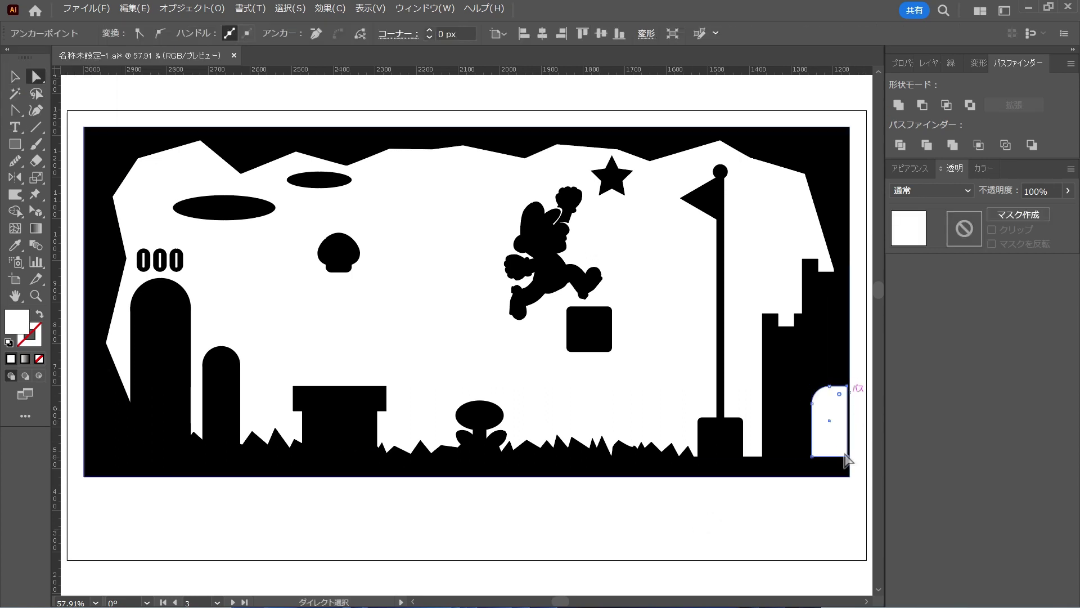
pyautogui.click(670, 298)
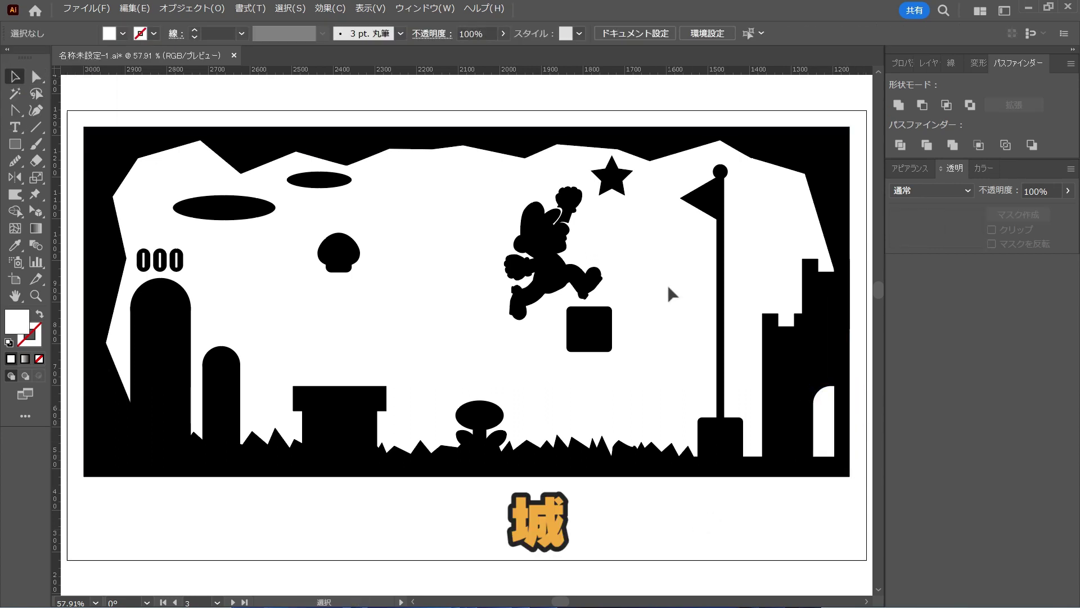
# Draw a black circle and move it above the pipe
pyautogui.press('l')
pyautogui.moveTo(337, 304); pyautogui.dragTo(387, 351)
pyautogui.click(492, 298)
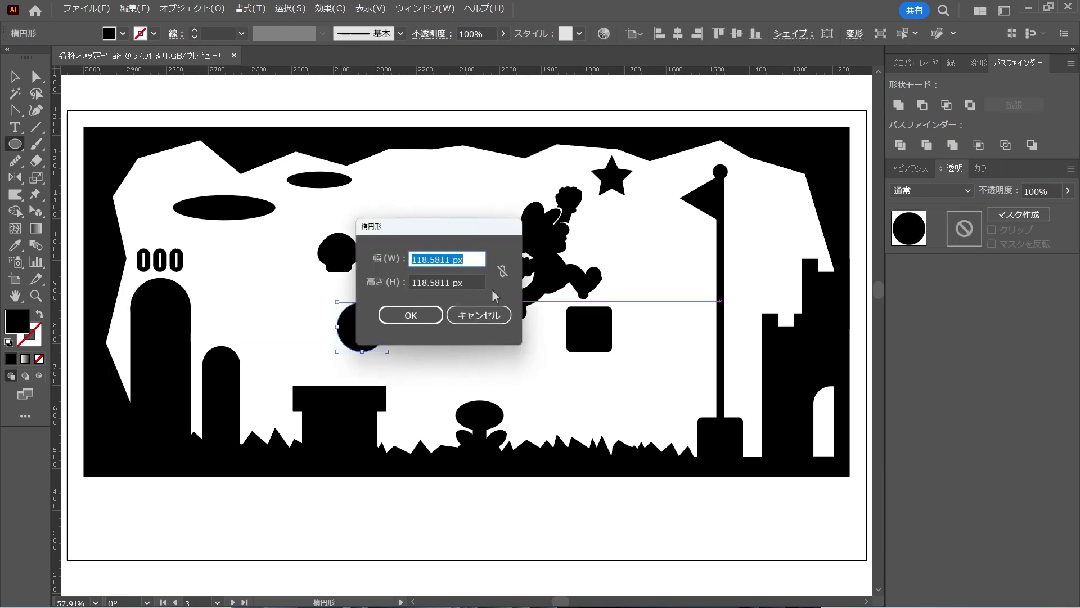
pyautogui.click(479, 315)
pyautogui.press('v')
pyautogui.click(458, 334)
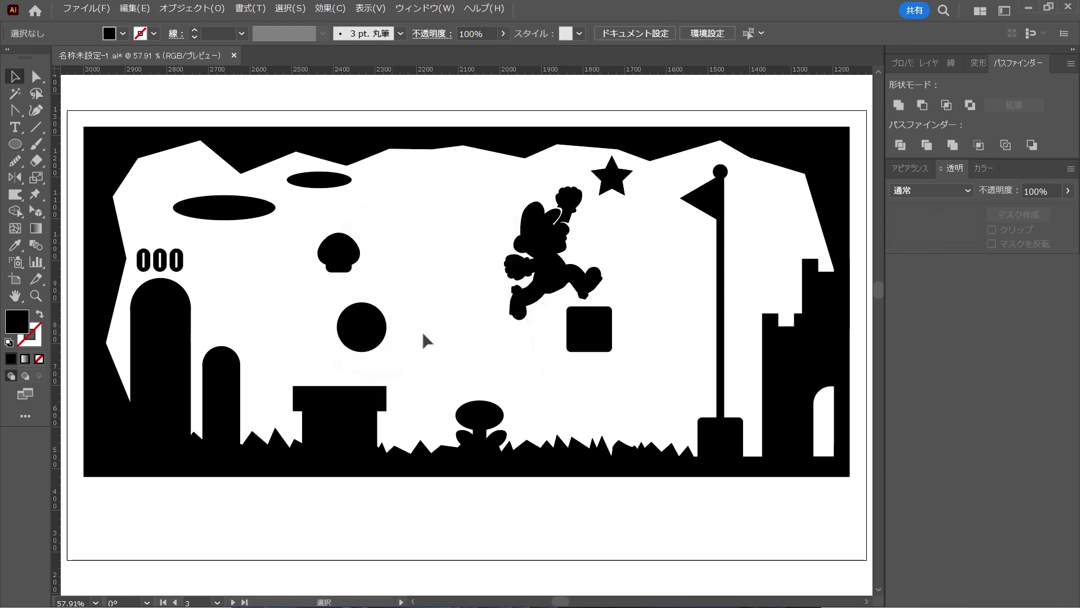
pyautogui.moveTo(382, 335); pyautogui.dragTo(369, 322)
# Set the circle's pie start angle to 120° and rotation to 30° in Transform
pyautogui.click(362, 320)
pyautogui.click(996, 62)
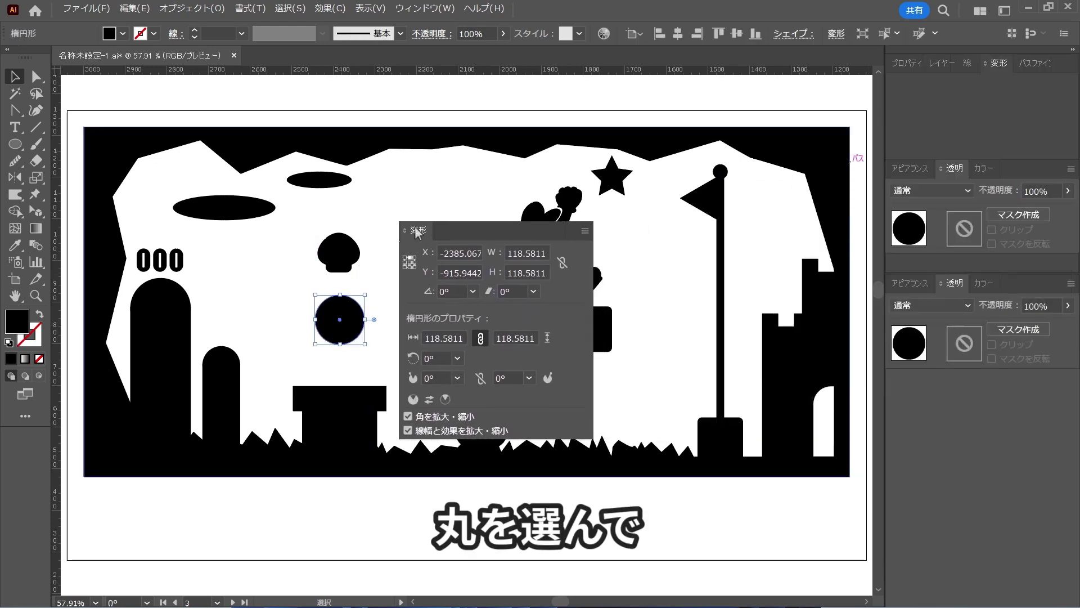
pyautogui.moveTo(987, 68); pyautogui.dragTo(409, 238)
pyautogui.click(457, 377)
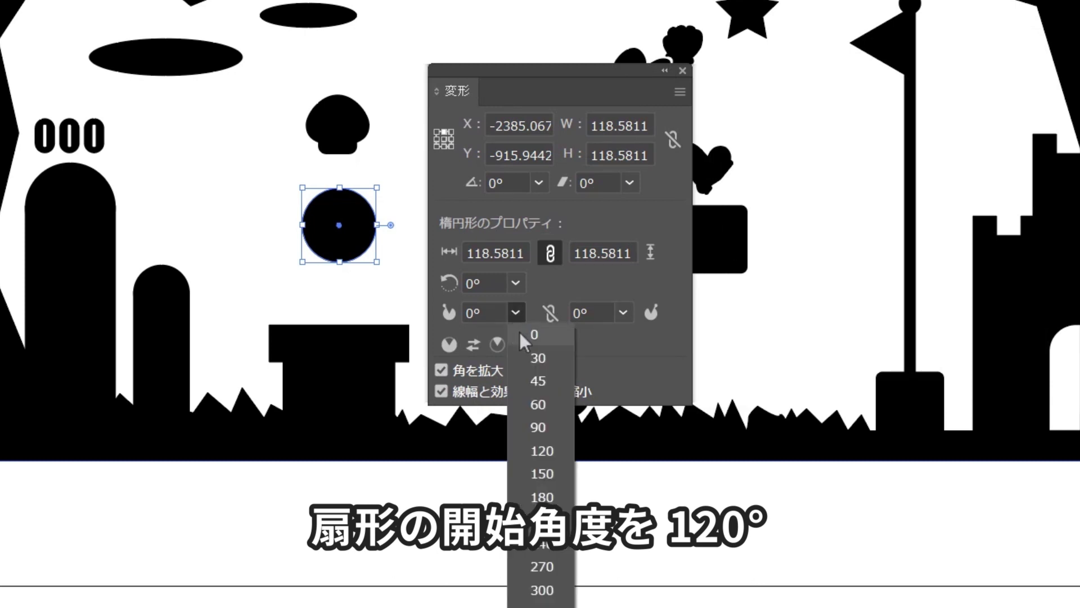
pyautogui.click(545, 453)
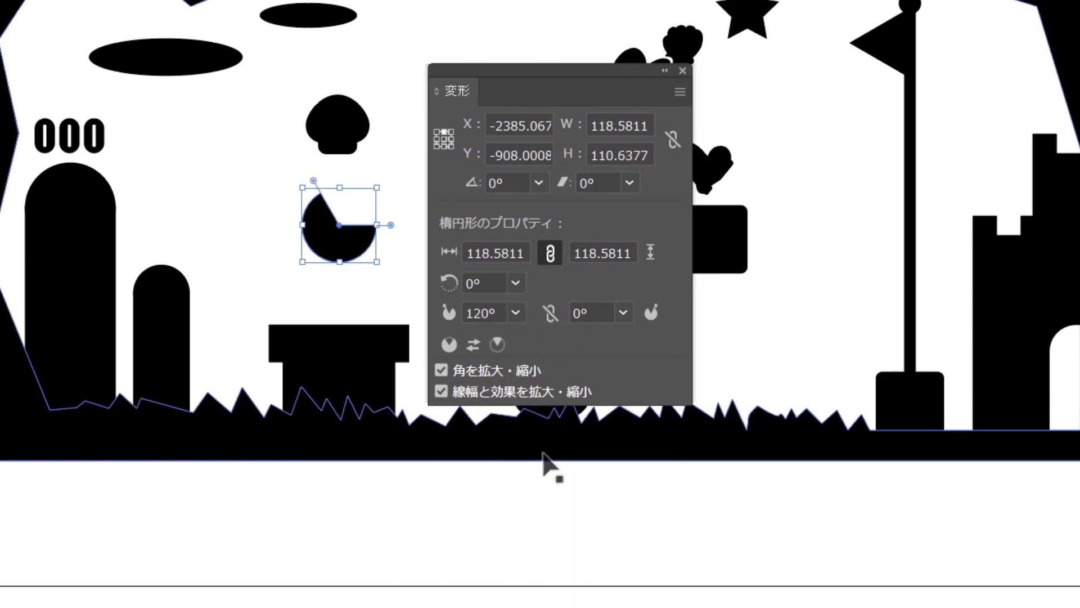
pyautogui.click(516, 283)
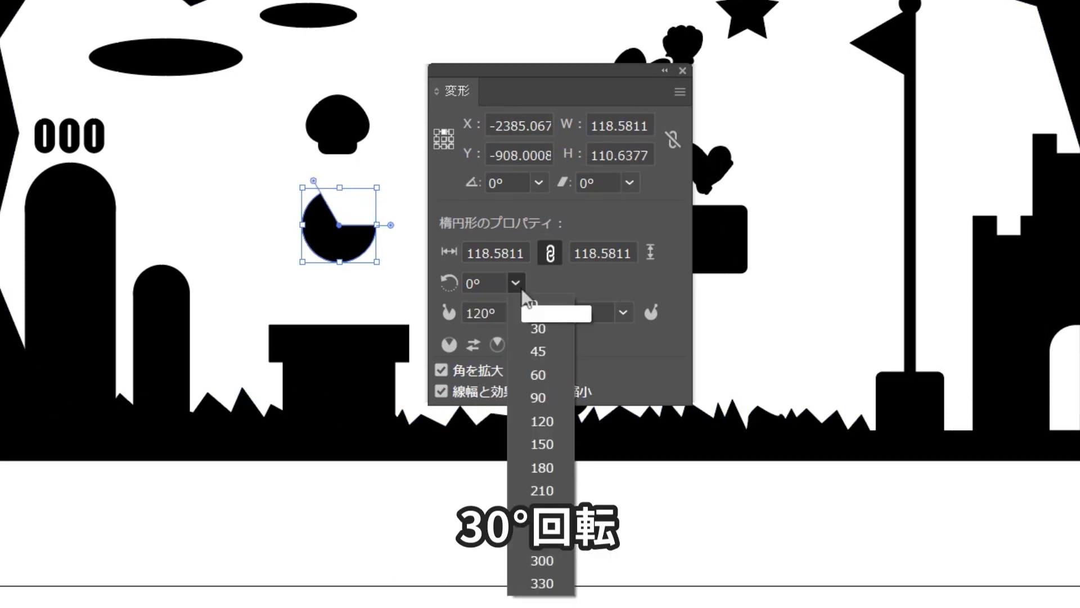
pyautogui.click(547, 329)
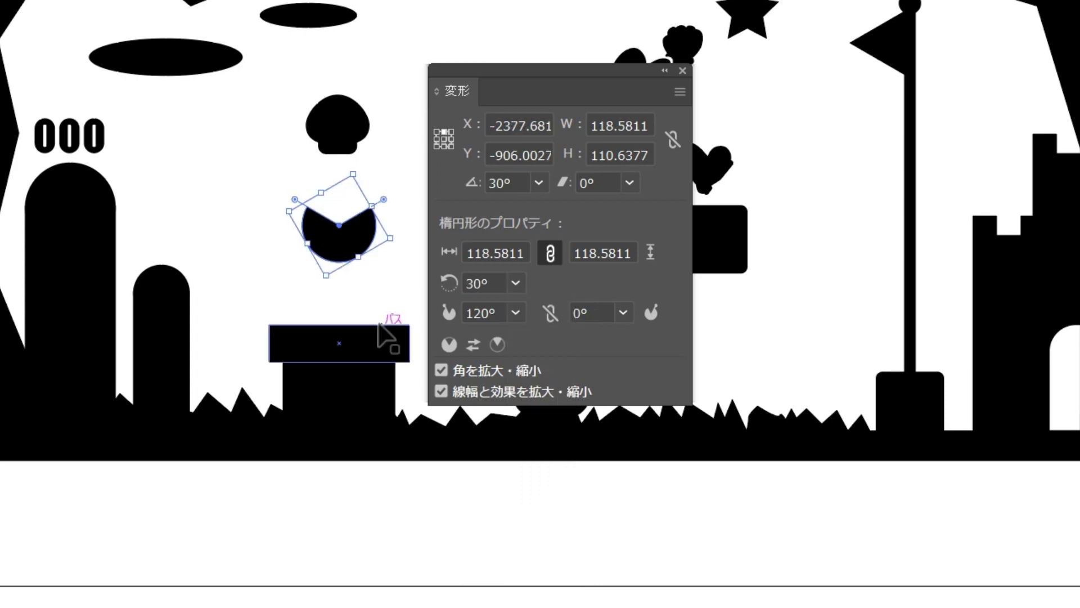
pyautogui.click(393, 309)
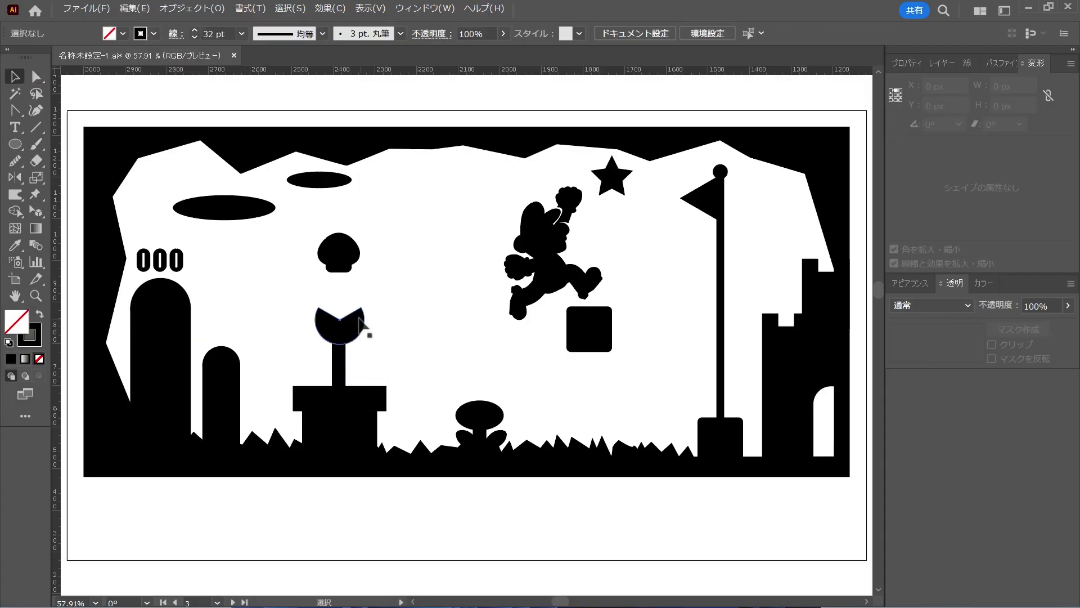
pyautogui.click(360, 323)
pyautogui.click(386, 302)
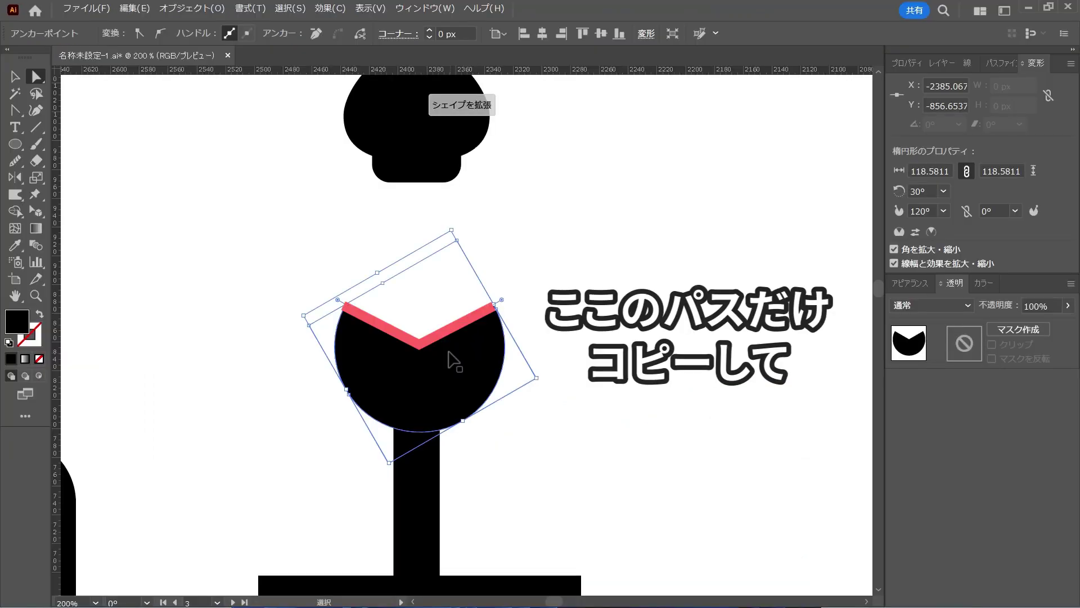
# Give the notch's V-shaped edge a black stroke and nudge it upward
pyautogui.click(449, 353)
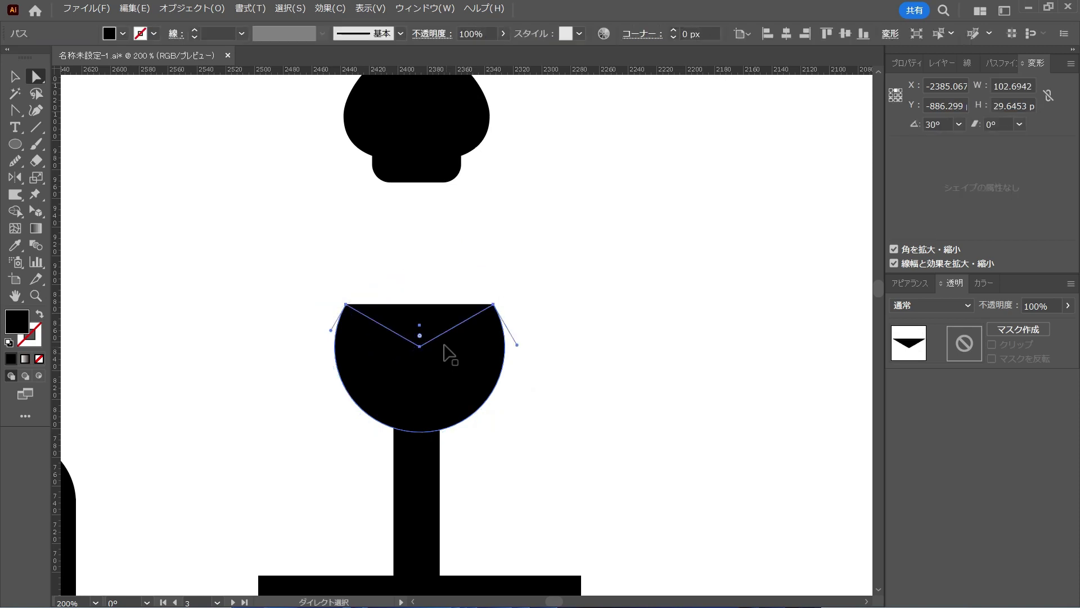
pyautogui.click(123, 34)
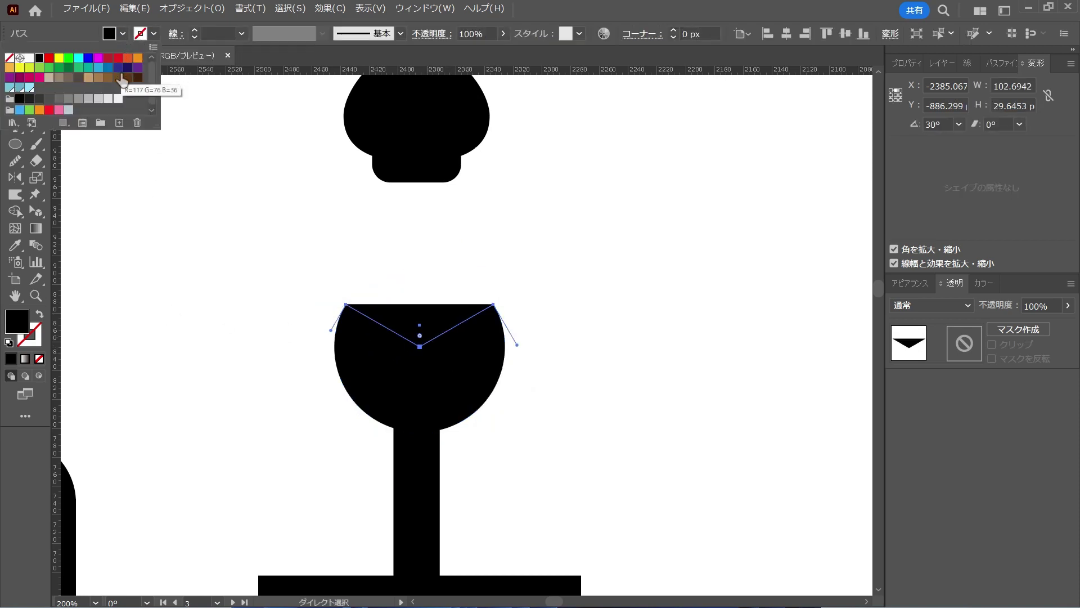
pyautogui.click(38, 315)
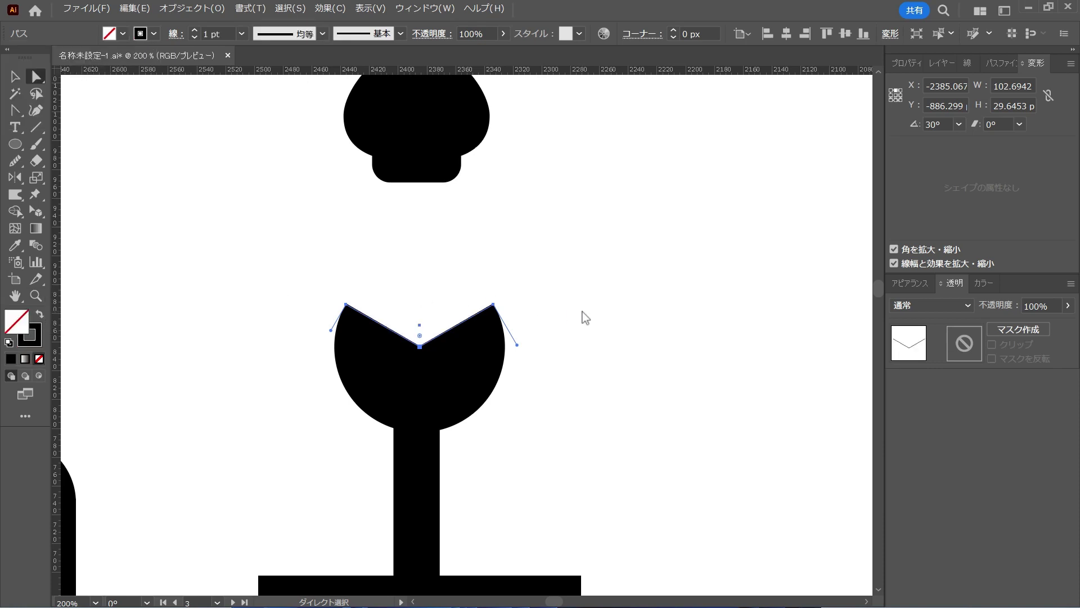
pyautogui.press('v')
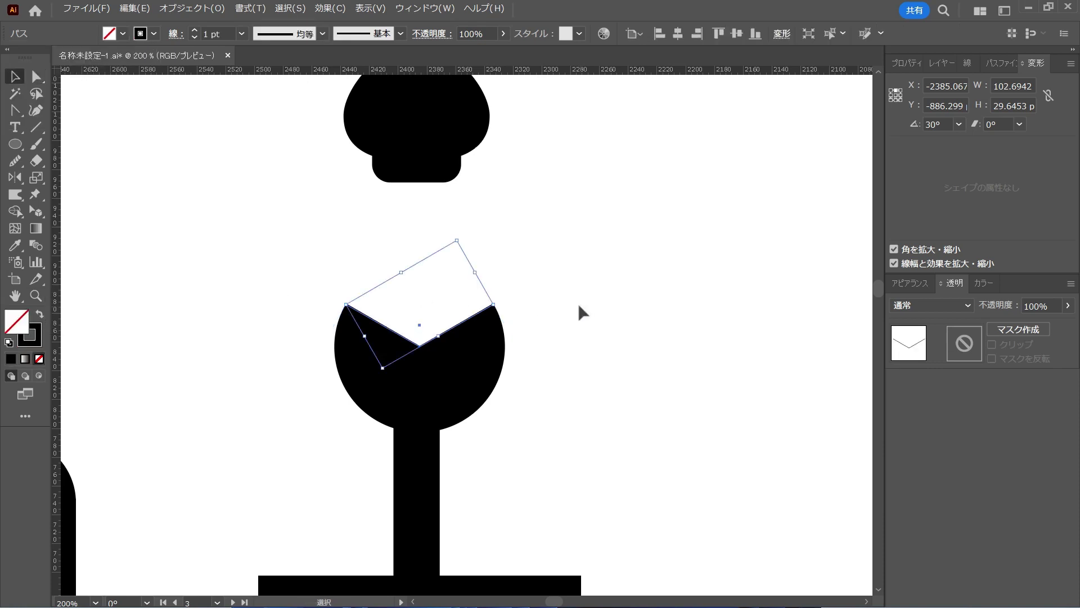
pyautogui.press('Up')
pyautogui.press('Up')
pyautogui.press('Up')
pyautogui.press('Up')
pyautogui.press('Up')
pyautogui.press('Up')
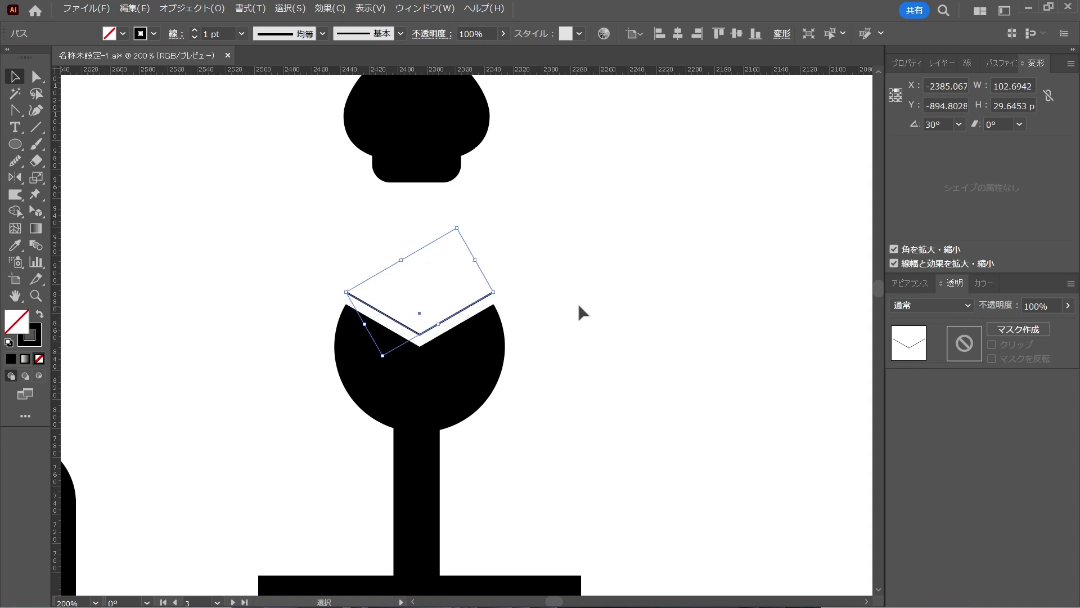
# Thicken the V stroke and set its cap to Round Cap
pyautogui.click(194, 30)
pyautogui.click(195, 30)
pyautogui.write('14')
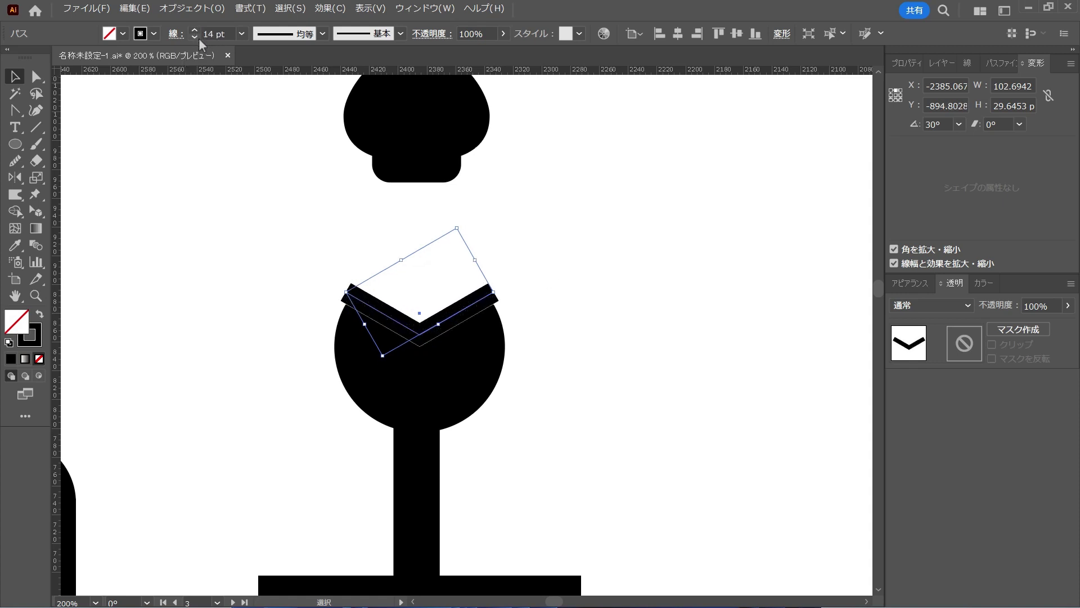
pyautogui.click(967, 63)
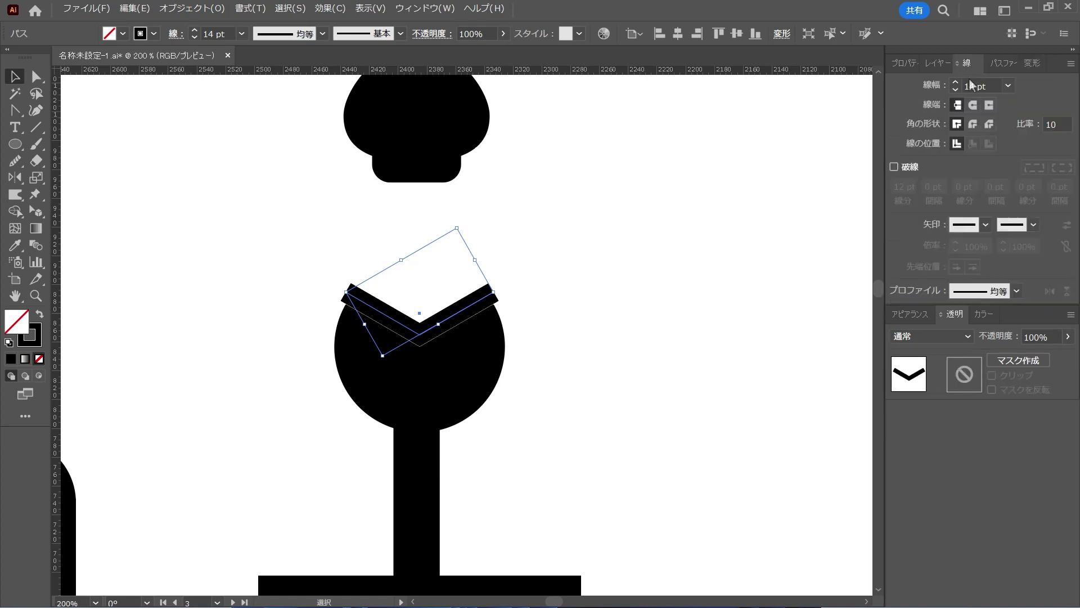
pyautogui.click(973, 104)
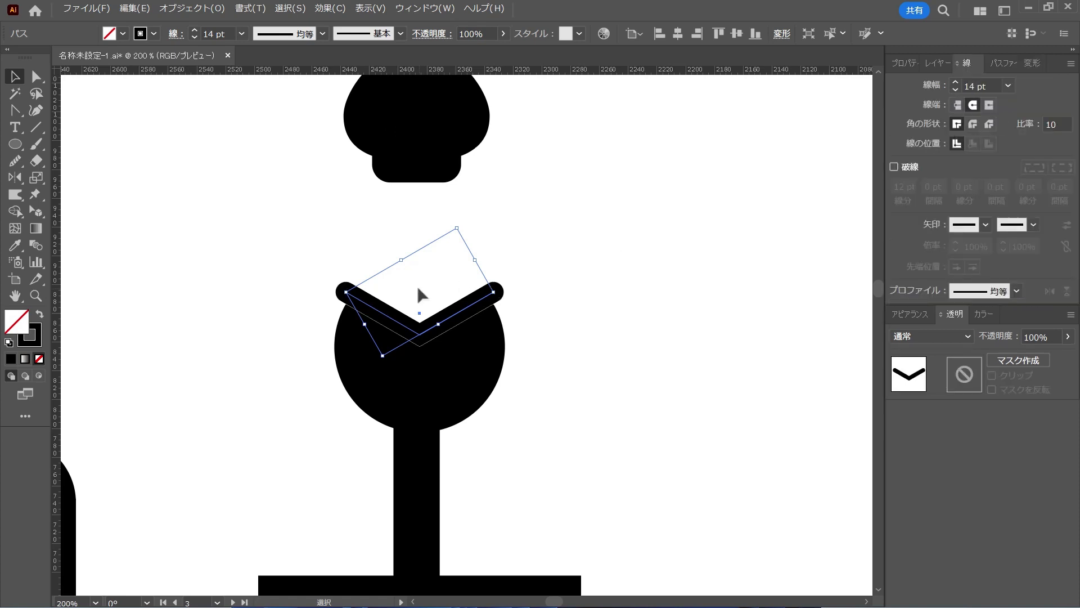
pyautogui.click(657, 337)
pyautogui.hotkey('ctrl', '0')
pyautogui.click(353, 379)
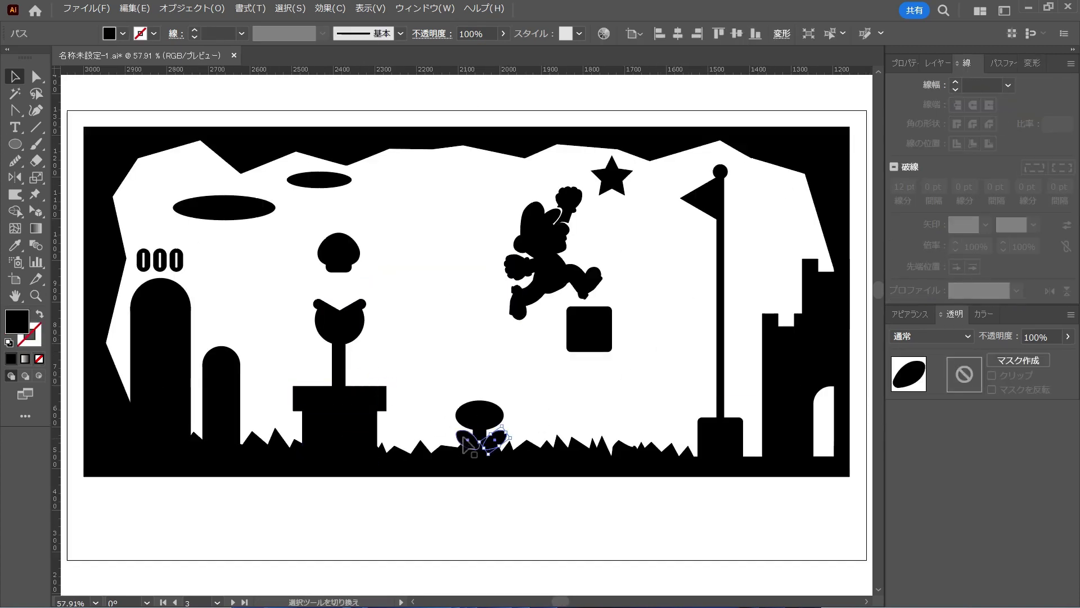
# Drag the leaf's side handle outward to widen the piranha plant's leaf
pyautogui.moveTo(366, 378); pyautogui.dragTo(378, 378)
pyautogui.click(426, 332)
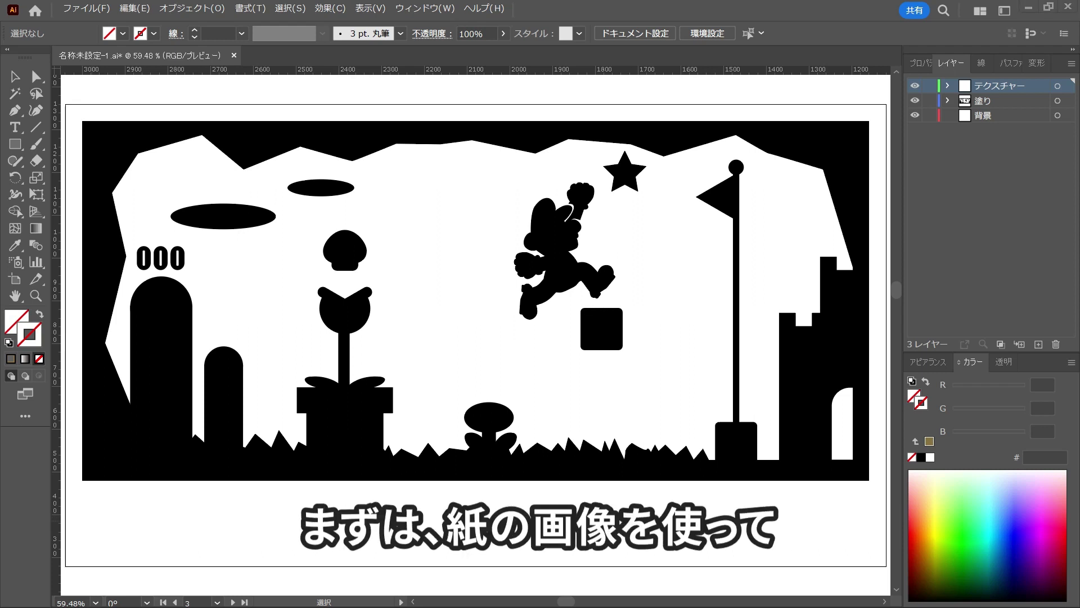
# Place the paper texture image and draw an artboard-sized rectangle
pyautogui.moveTo(415, 272); pyautogui.dragTo(493, 324)
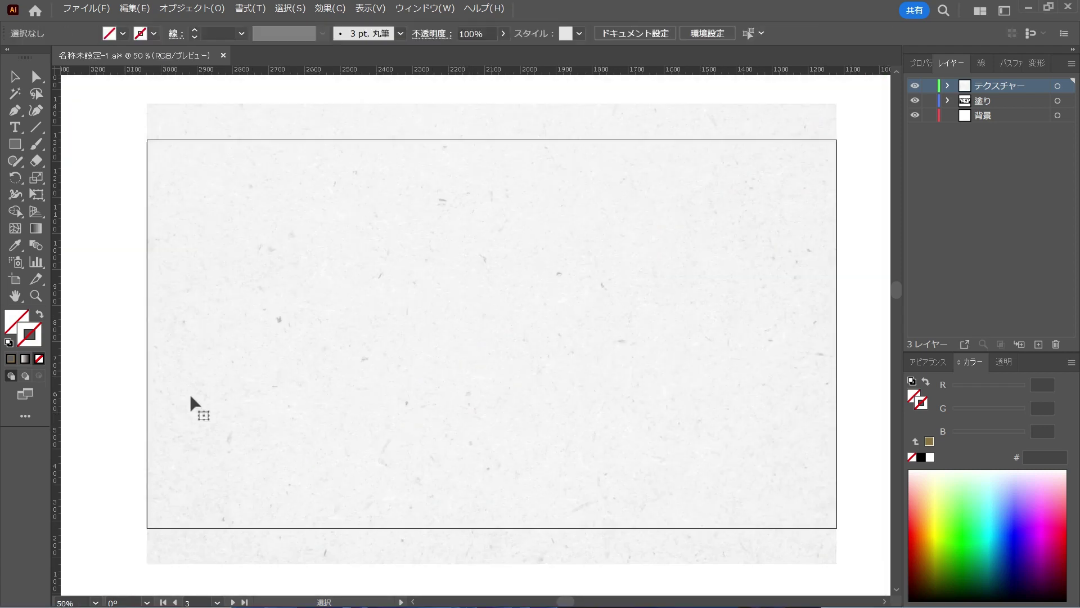
pyautogui.click(16, 144)
pyautogui.moveTo(142, 140); pyautogui.dragTo(802, 504)
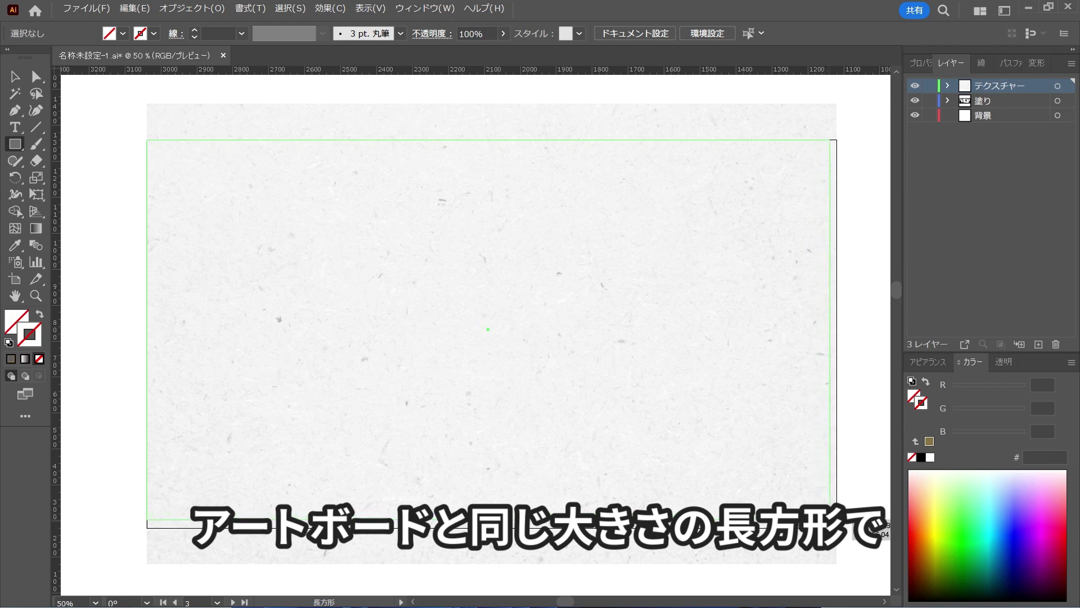
pyautogui.moveTo(802, 504); pyautogui.dragTo(837, 526)
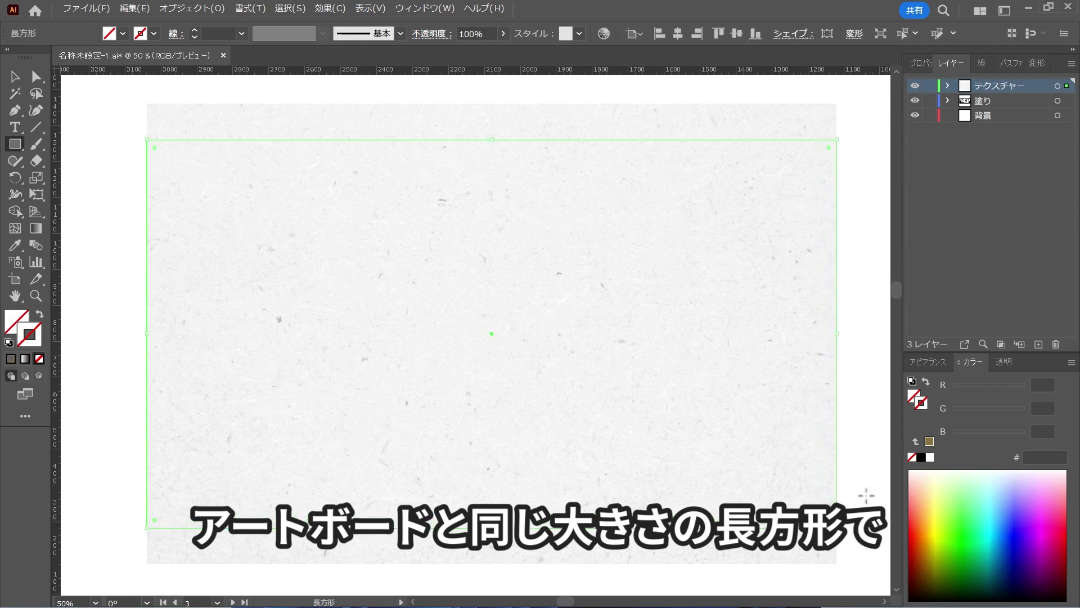
pyautogui.press('v')
pyautogui.click(731, 240)
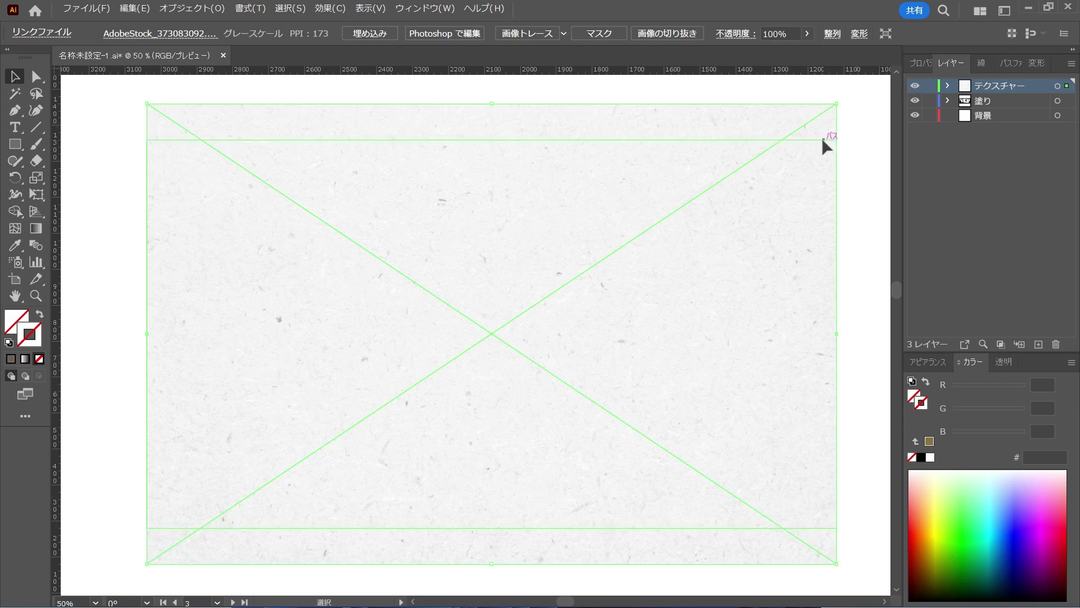
# Clip the texture image to the artboard rectangle with a clipping mask
pyautogui.click(828, 140)
pyautogui.keyDown('shift'); pyautogui.click(733, 127); pyautogui.keyUp('shift')
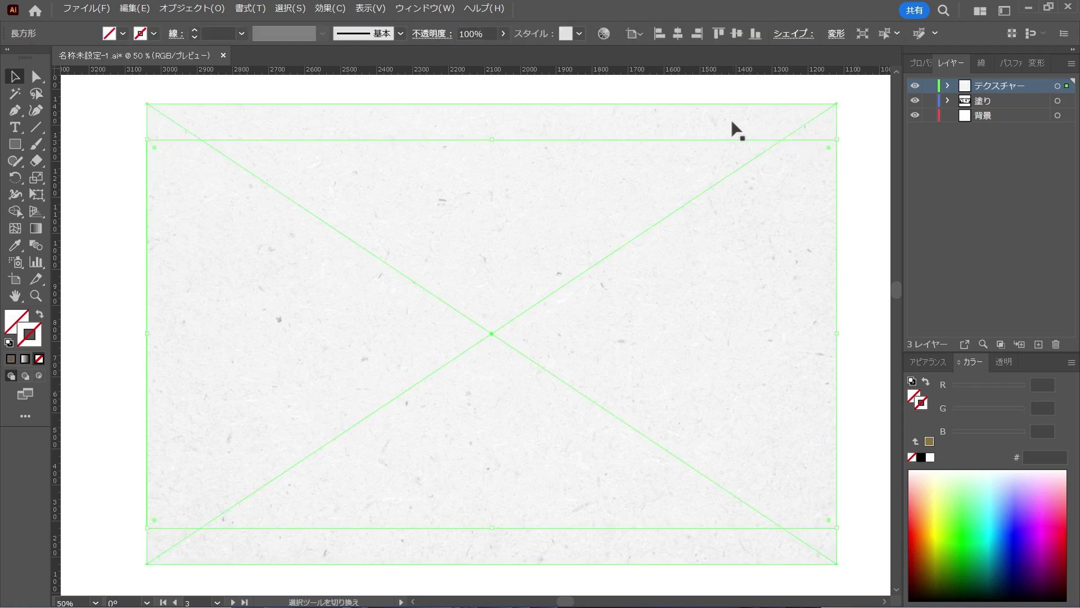
pyautogui.click(209, 15)
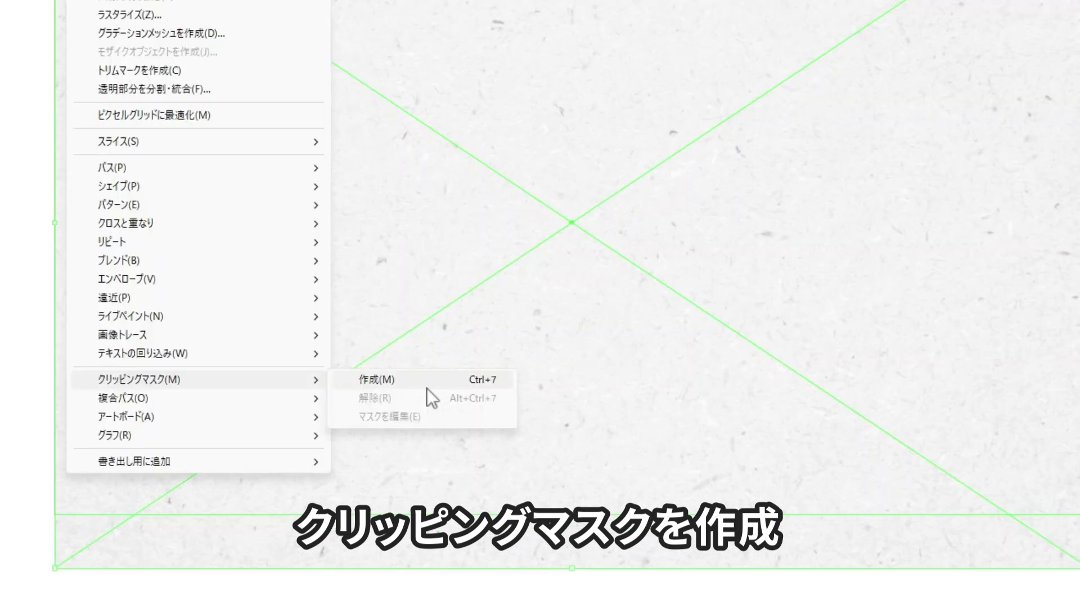
pyautogui.click(427, 386)
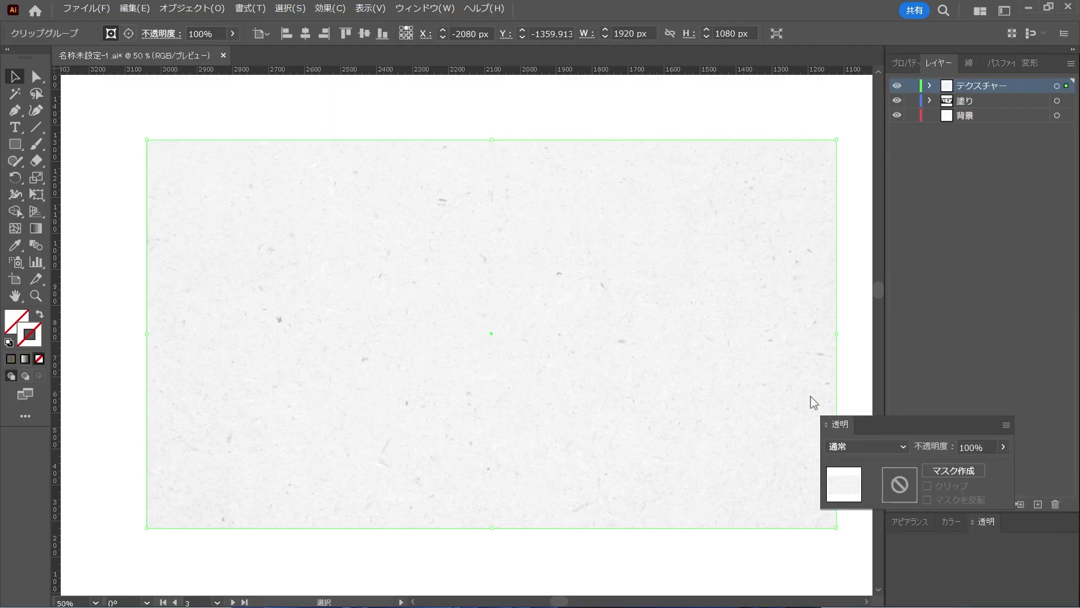
# Set the clipped texture's Transparency blend mode to Multiply
pyautogui.moveTo(1003, 527); pyautogui.dragTo(668, 329)
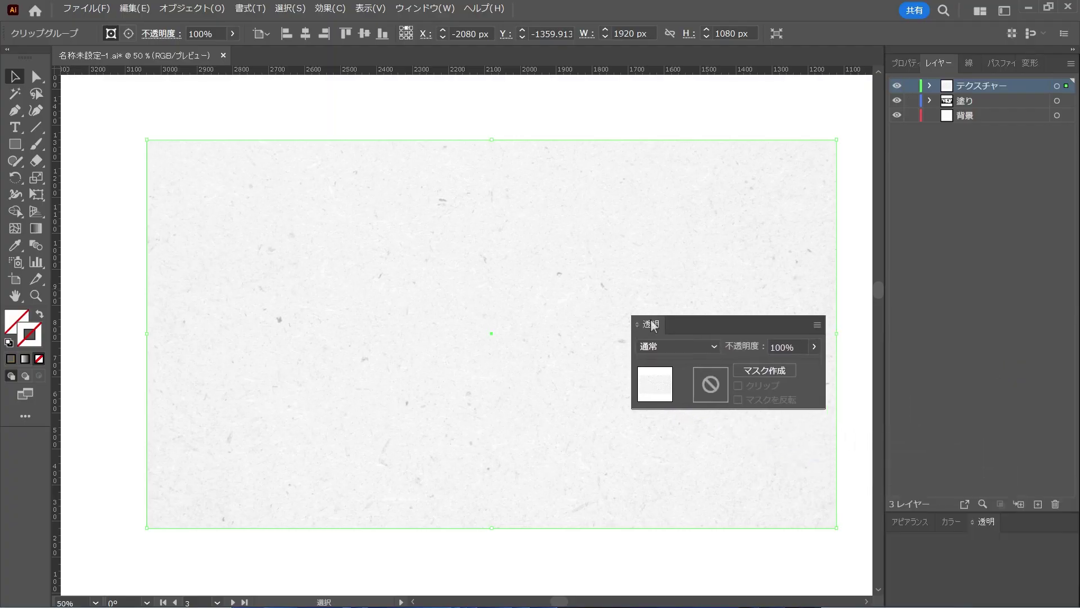
pyautogui.click(713, 347)
pyautogui.click(698, 126)
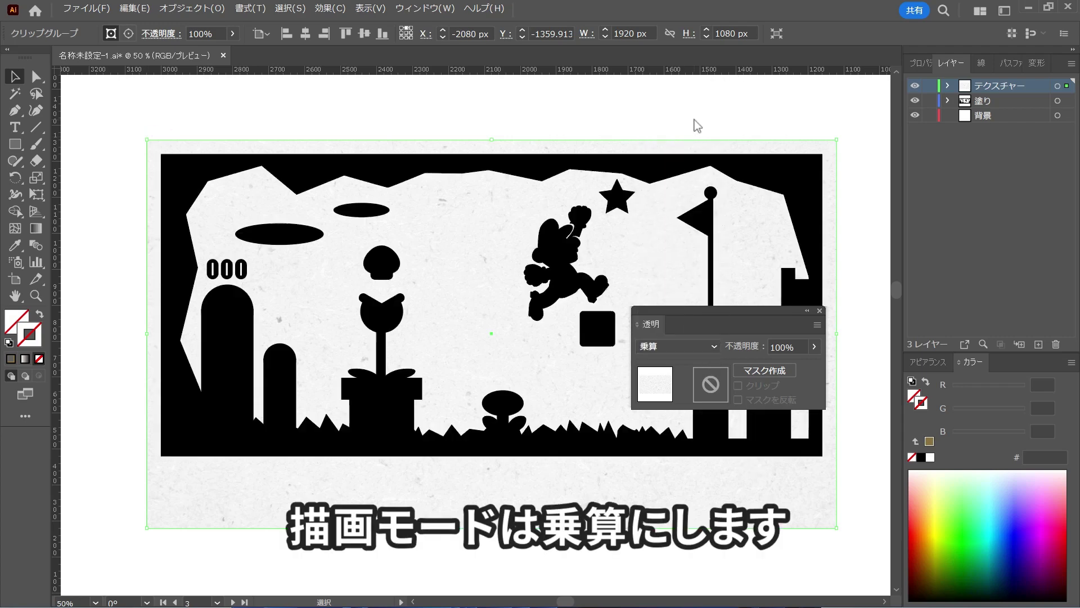
pyautogui.click(693, 119)
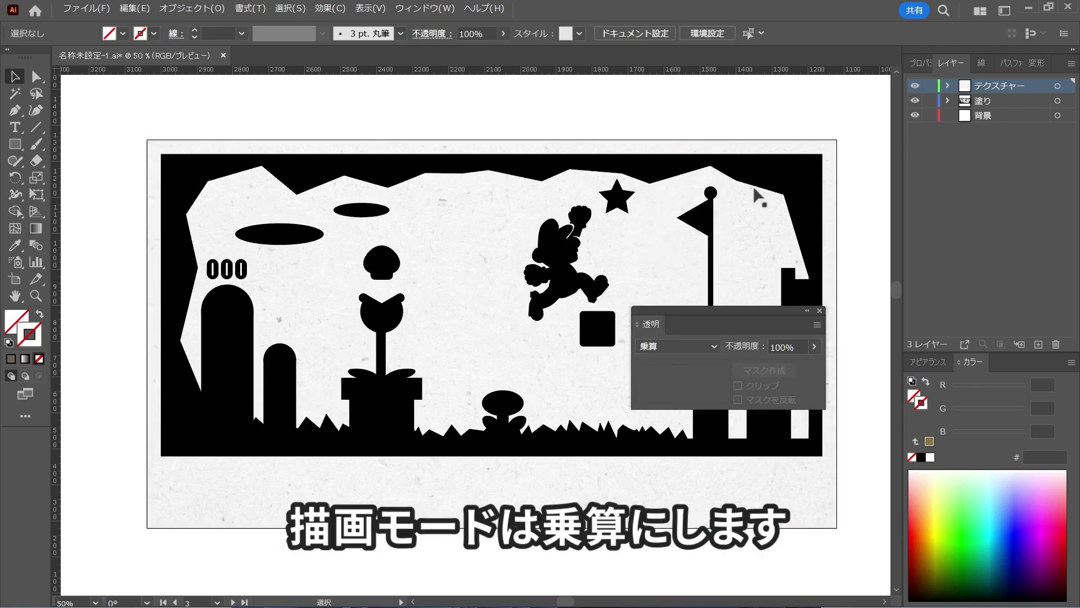
pyautogui.moveTo(650, 324)
pyautogui.mouseDown()
pyautogui.moveTo(974, 375)
pyautogui.moveTo(1032, 366)
pyautogui.mouseUp()
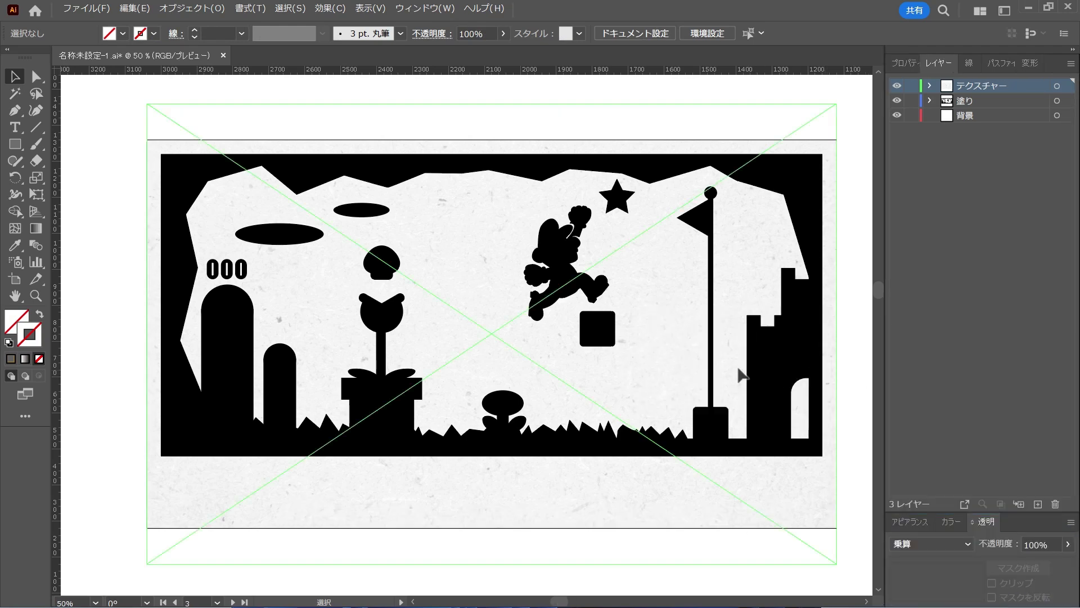
pyautogui.scroll(1, 666, 133)
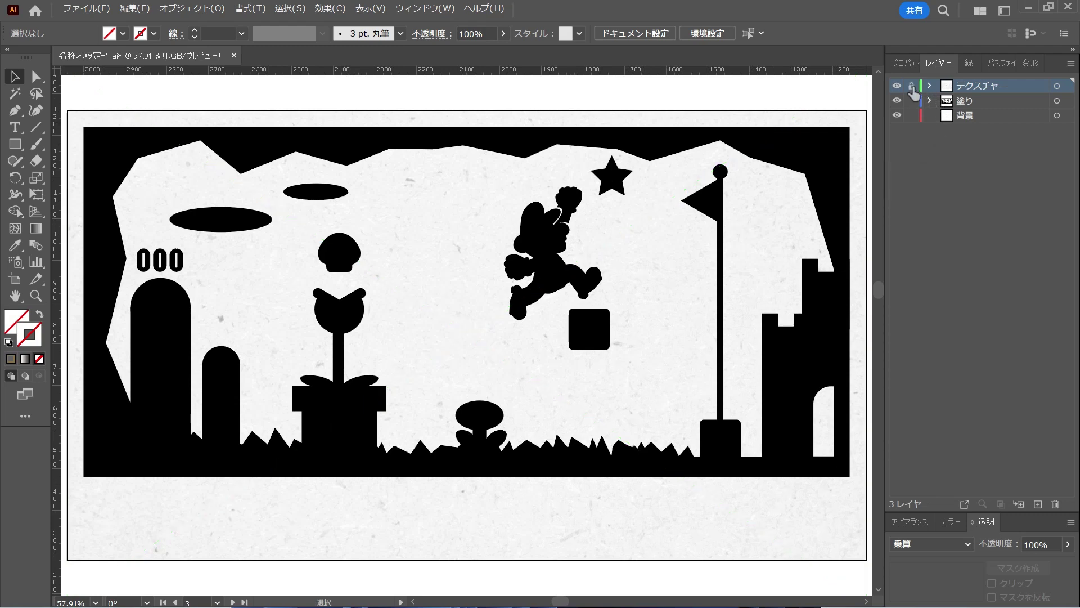
# Lock the texture layer and draw an artboard-sized rectangle on the 背景 layer
pyautogui.click(960, 235)
pyautogui.click(984, 115)
pyautogui.press('m')
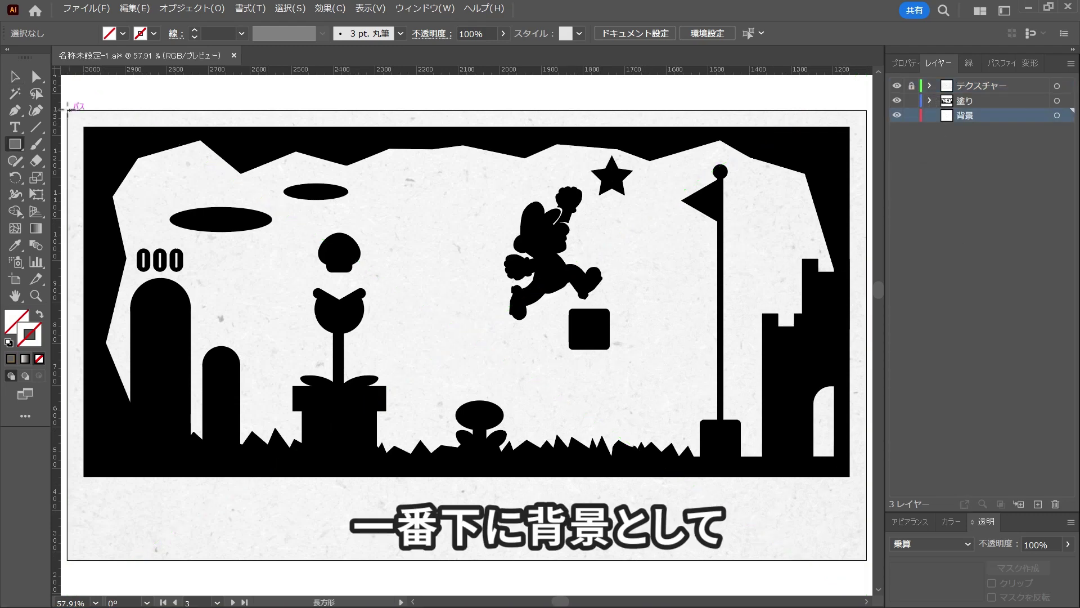
pyautogui.moveTo(66, 110); pyautogui.dragTo(866, 560)
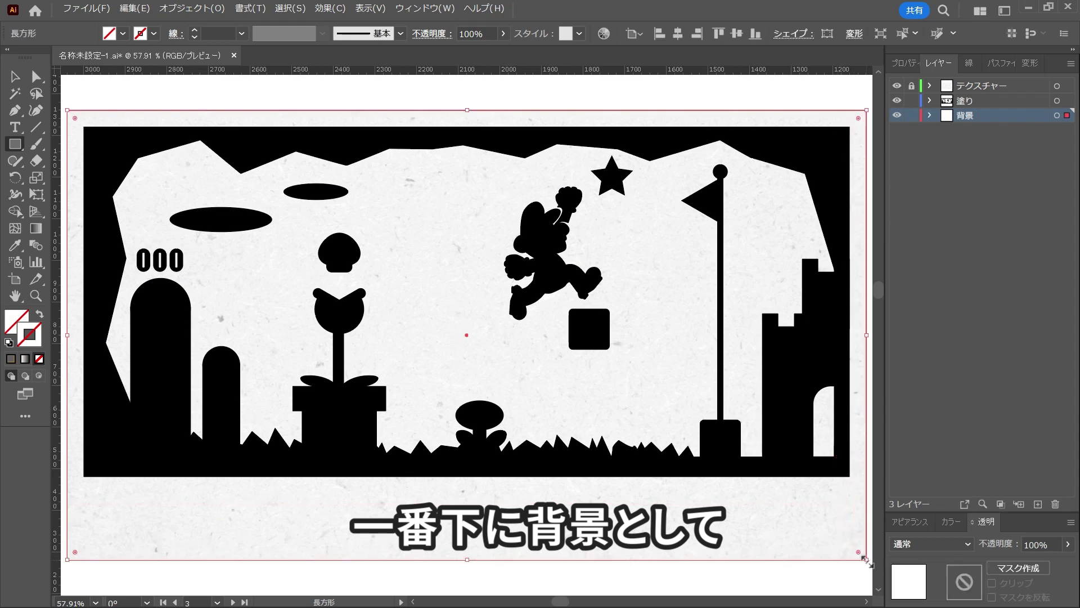
# Fill the background rectangle with beige hex f4e4d4
pyautogui.click(950, 522)
pyautogui.press('v')
pyautogui.click(1036, 454)
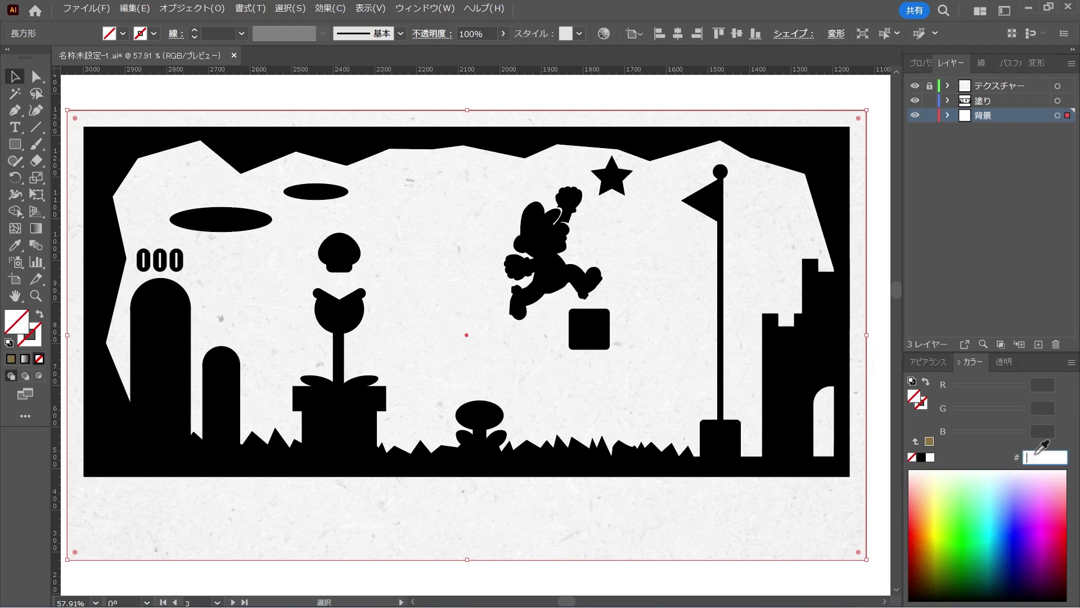
pyautogui.write('f4e4d4')
pyautogui.press('Return')
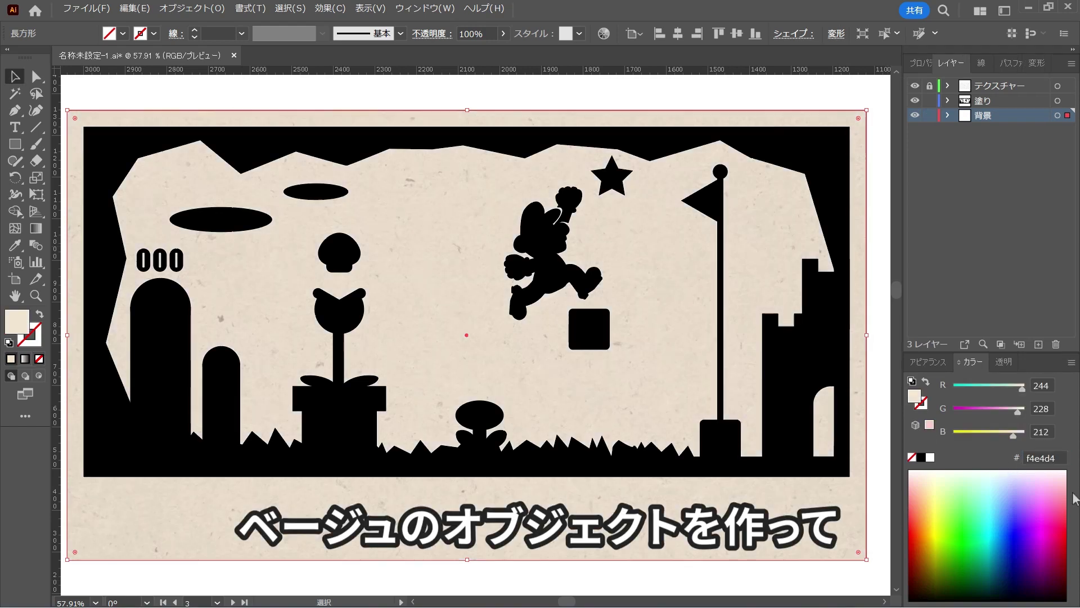
pyautogui.click(757, 105)
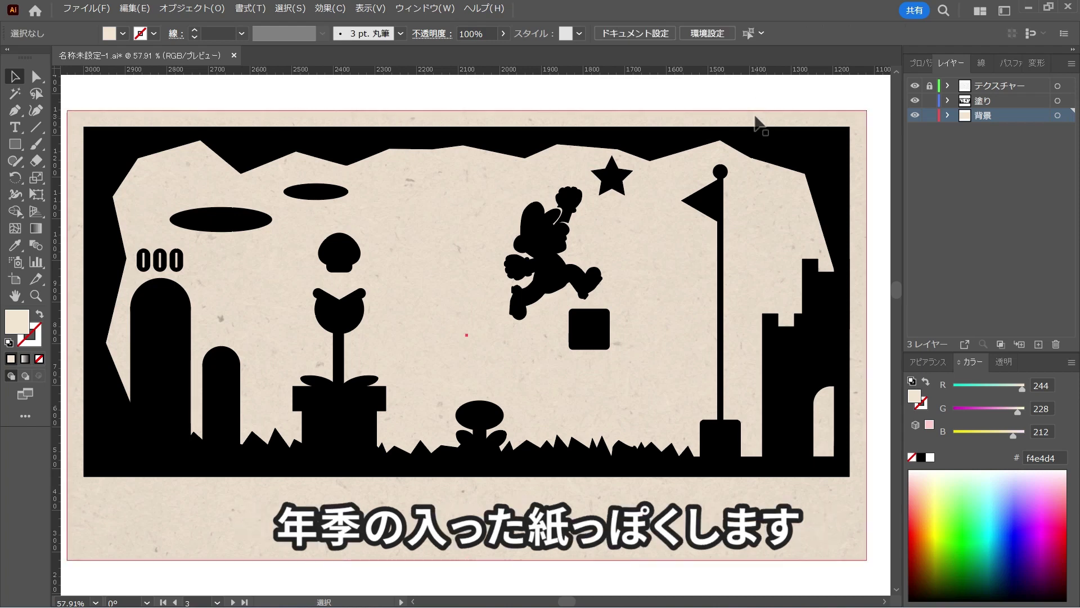
pyautogui.click(755, 119)
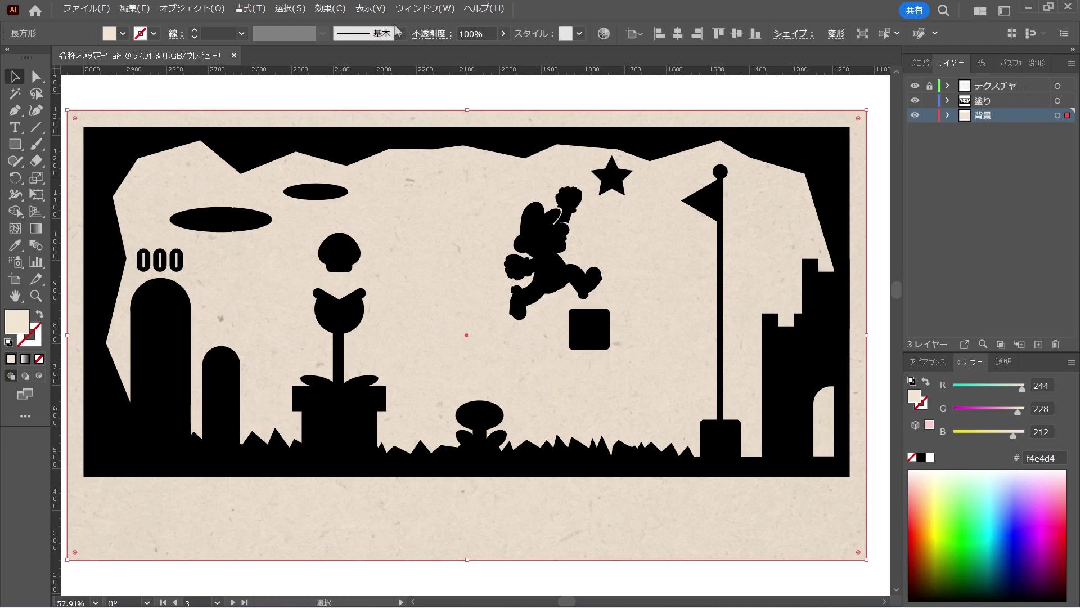
pyautogui.click(322, 9)
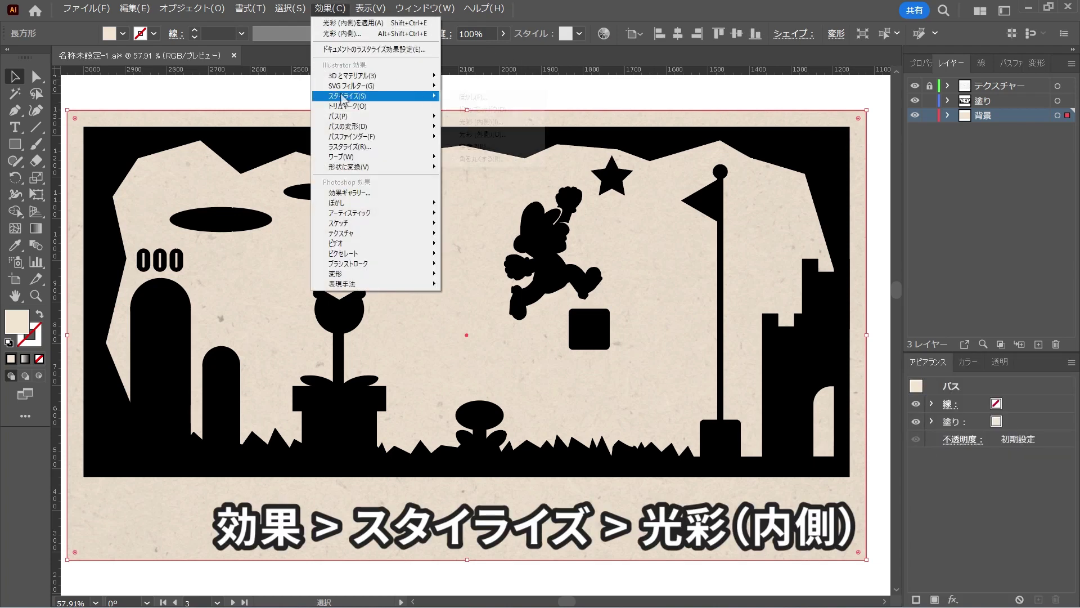
pyautogui.moveTo(181, 143)
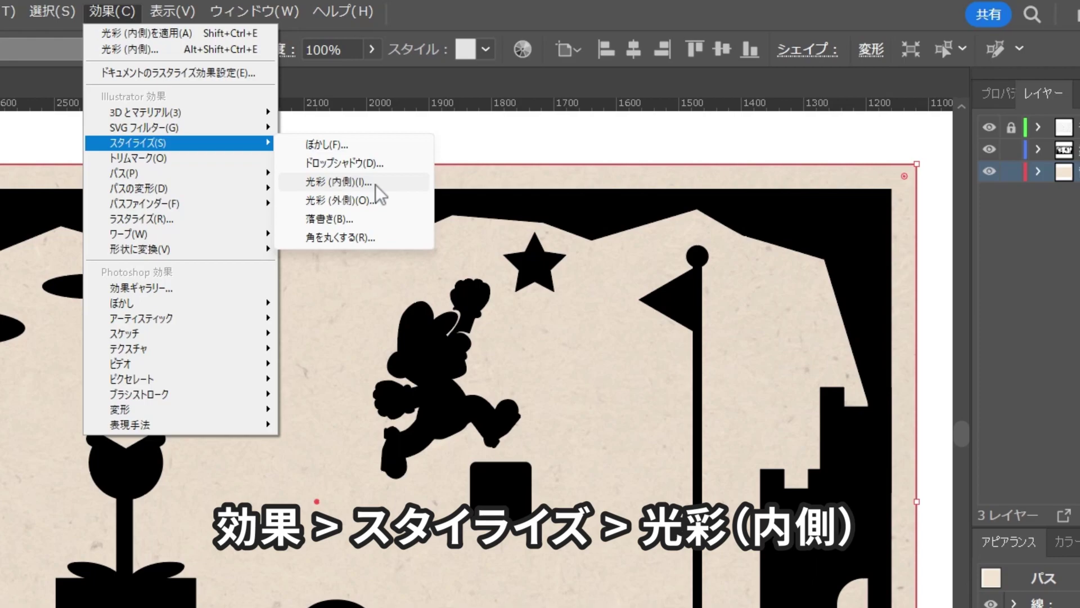
# Apply a Multiply inner glow in darker beige d6b9a1 to the background rectangle
pyautogui.click(376, 185)
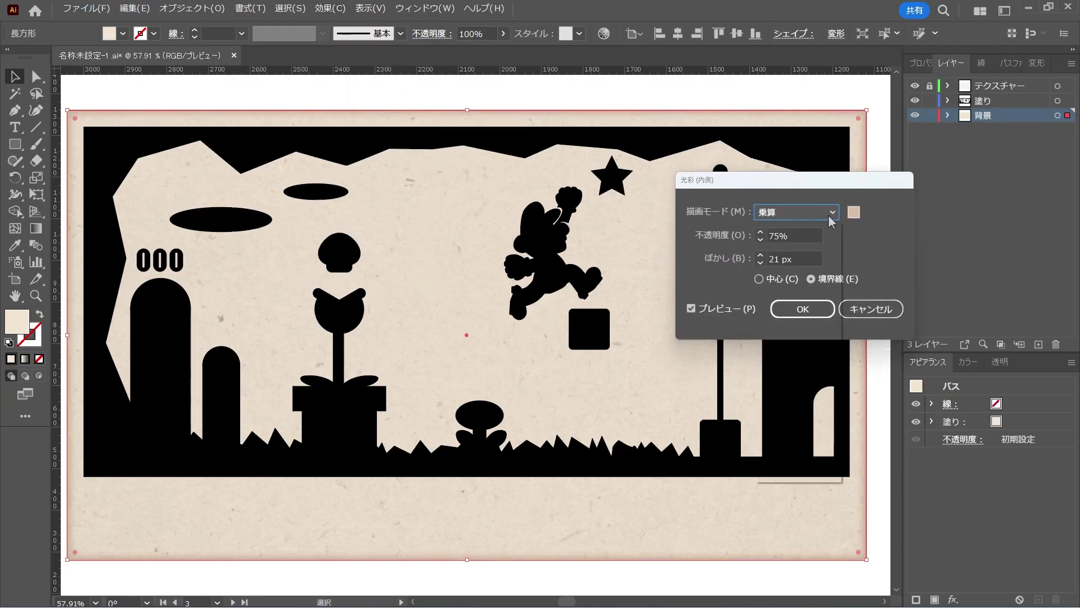
pyautogui.click(832, 212)
pyautogui.click(816, 247)
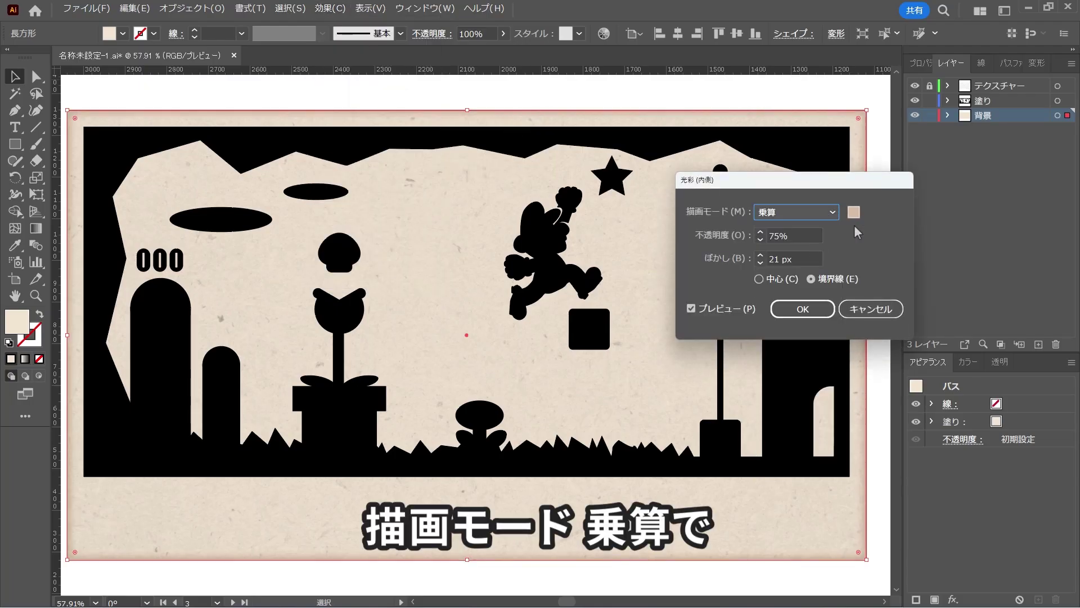
pyautogui.click(854, 212)
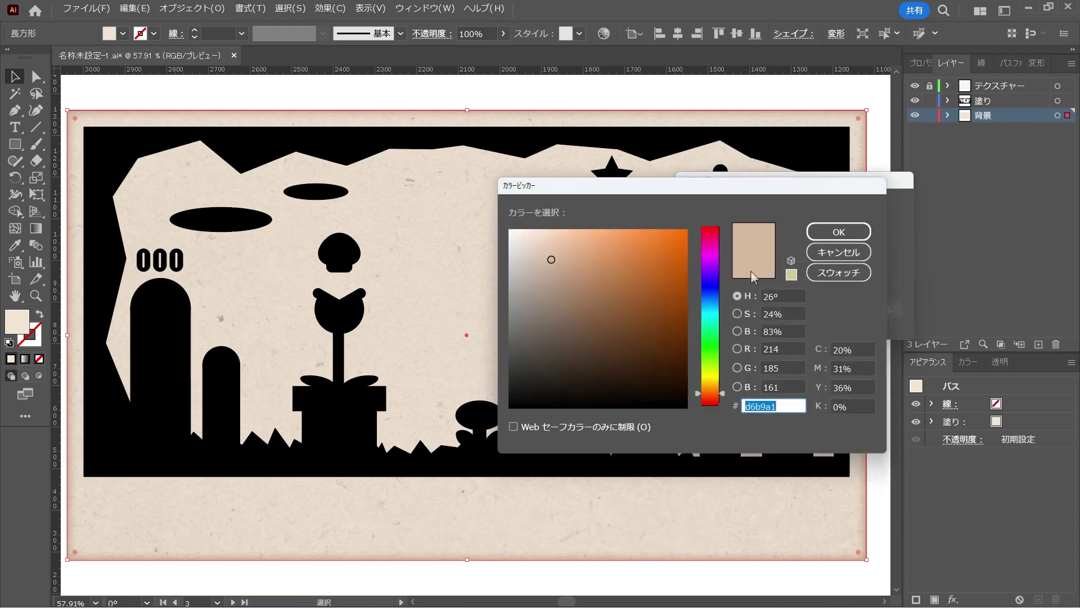
pyautogui.click(770, 405)
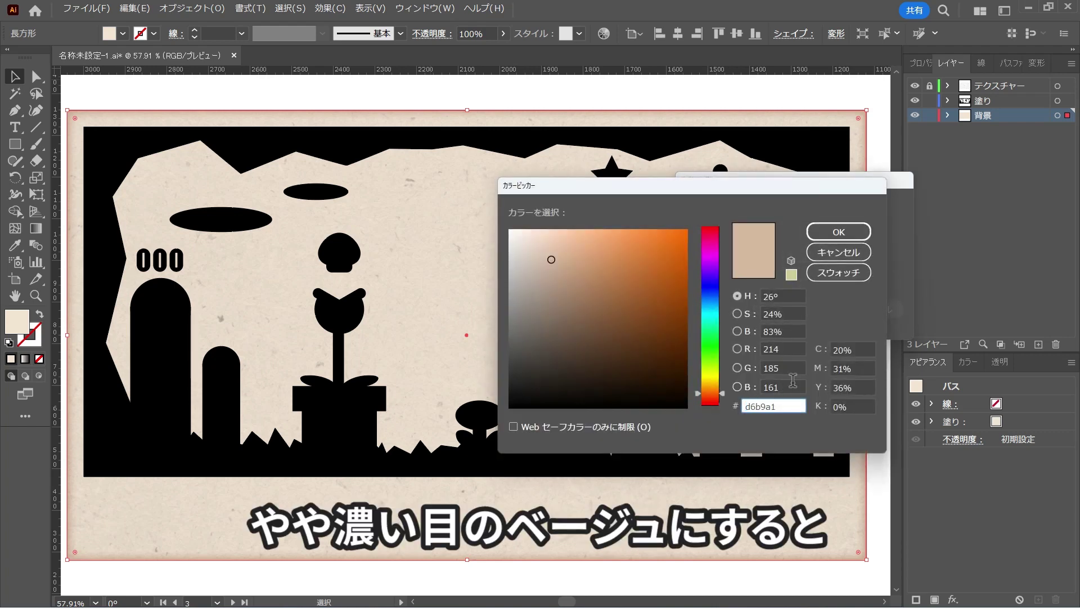
pyautogui.click(855, 236)
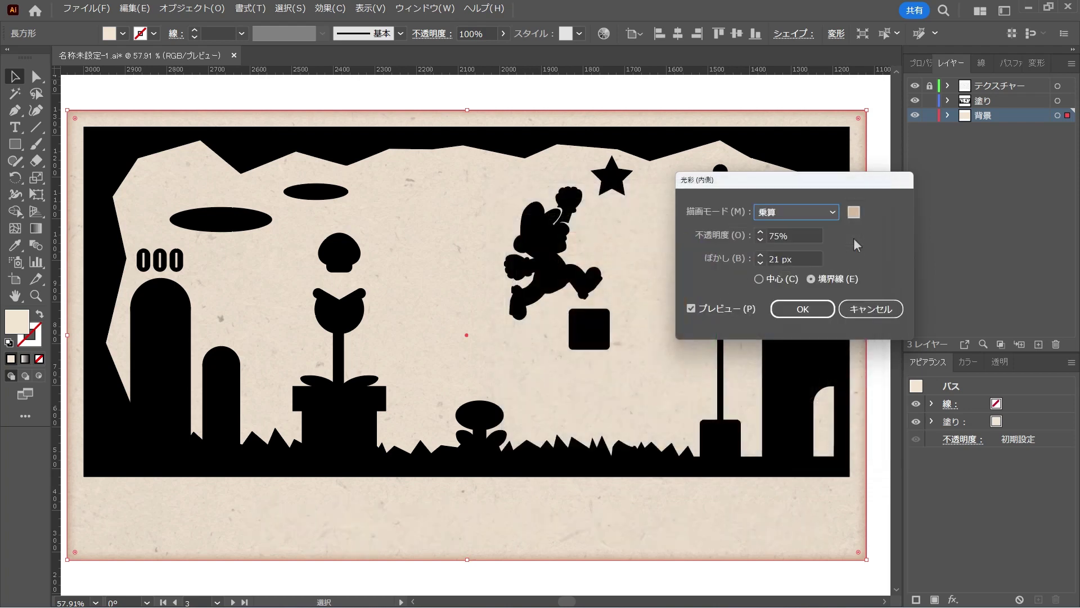
pyautogui.click(826, 310)
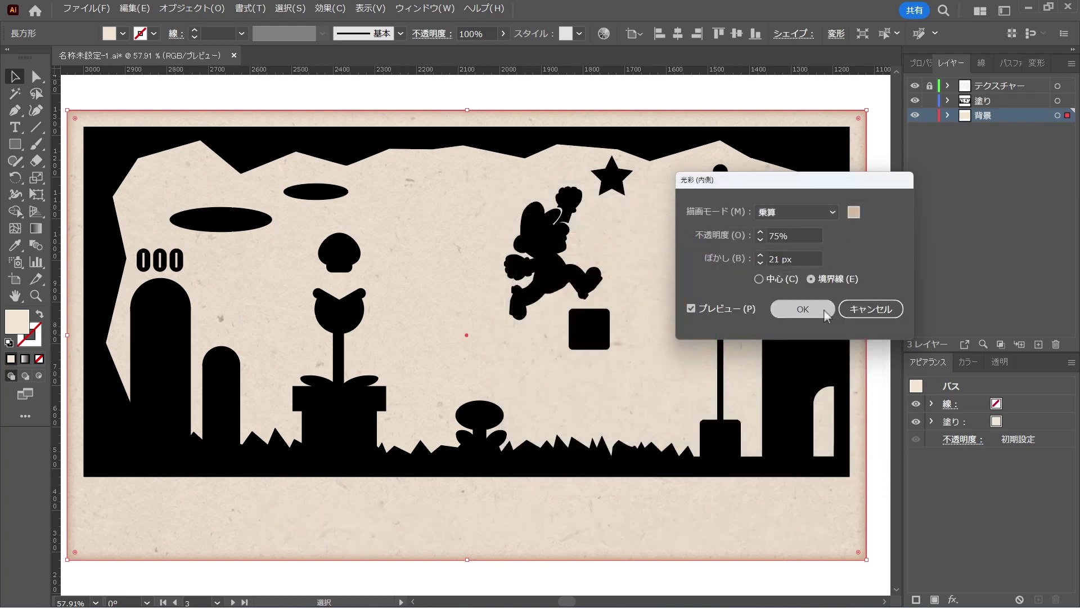
pyautogui.click(879, 286)
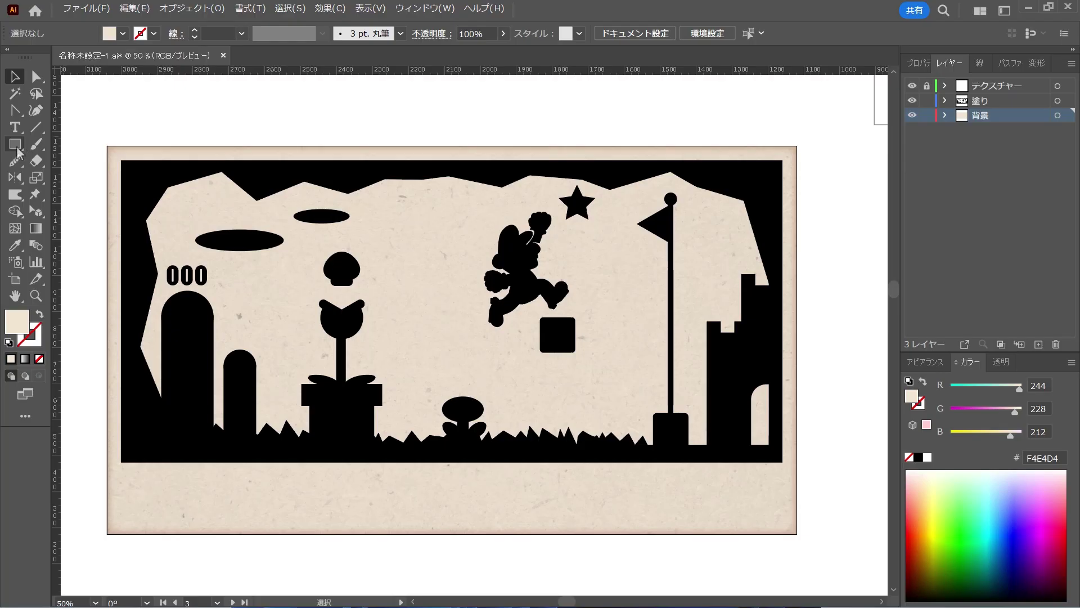
pyautogui.press('m')
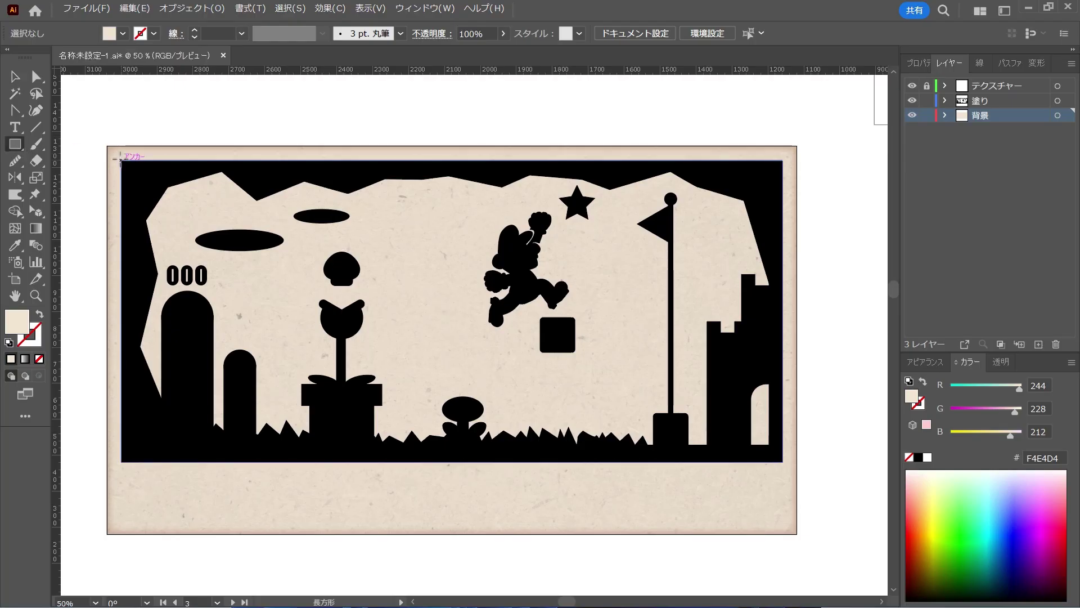
# Fill the sky with an A8E1E5 light-blue rectangle and lock the 背景 layer
pyautogui.moveTo(120, 159); pyautogui.dragTo(782, 461)
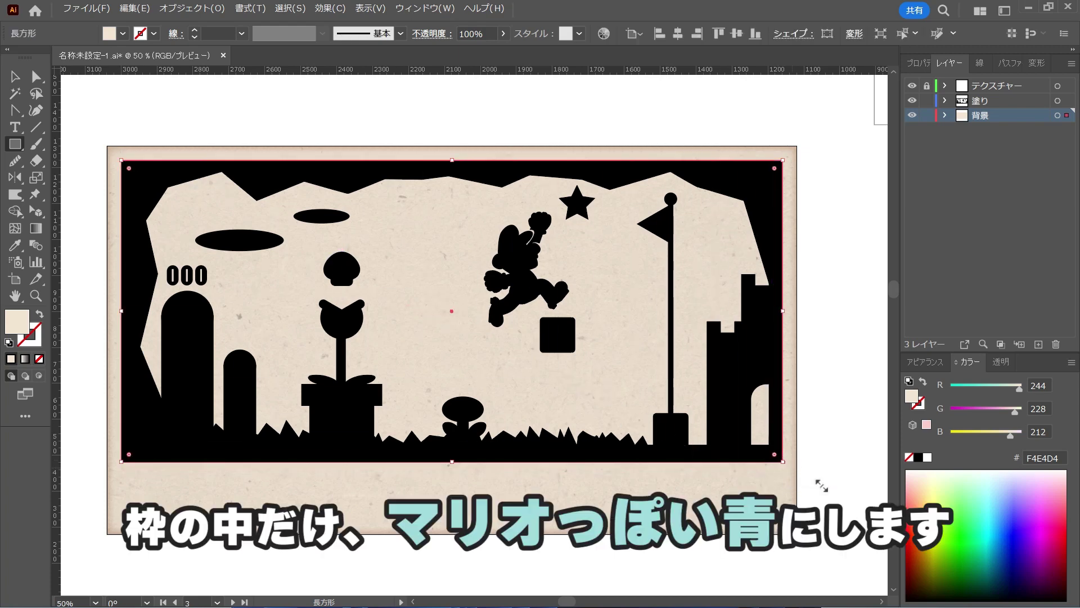
pyautogui.doubleClick(1036, 458)
pyautogui.write('A8E1E5')
pyautogui.press('Return')
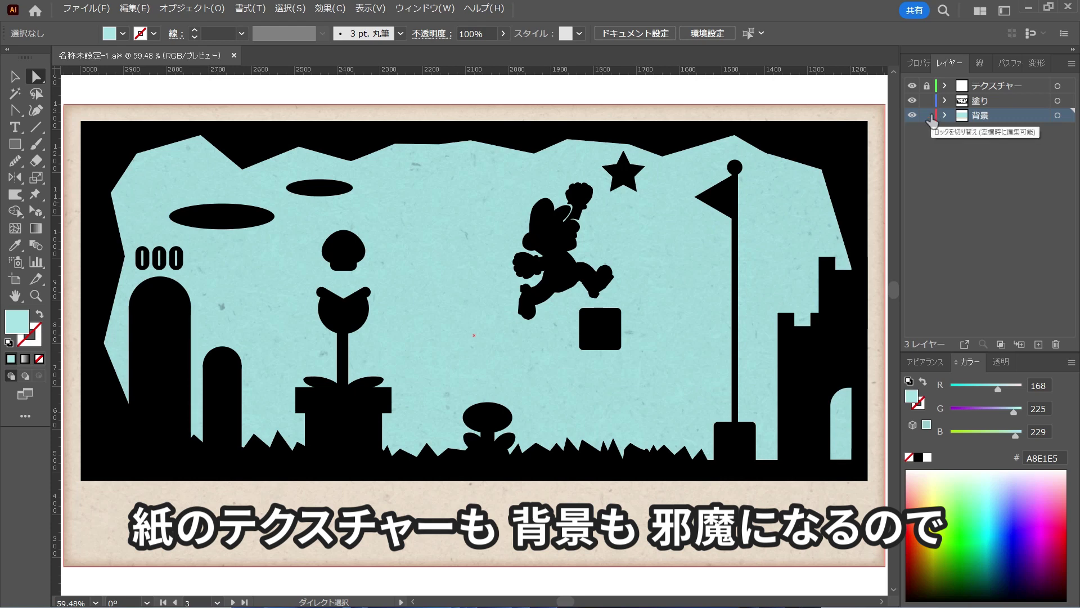
pyautogui.click(927, 115)
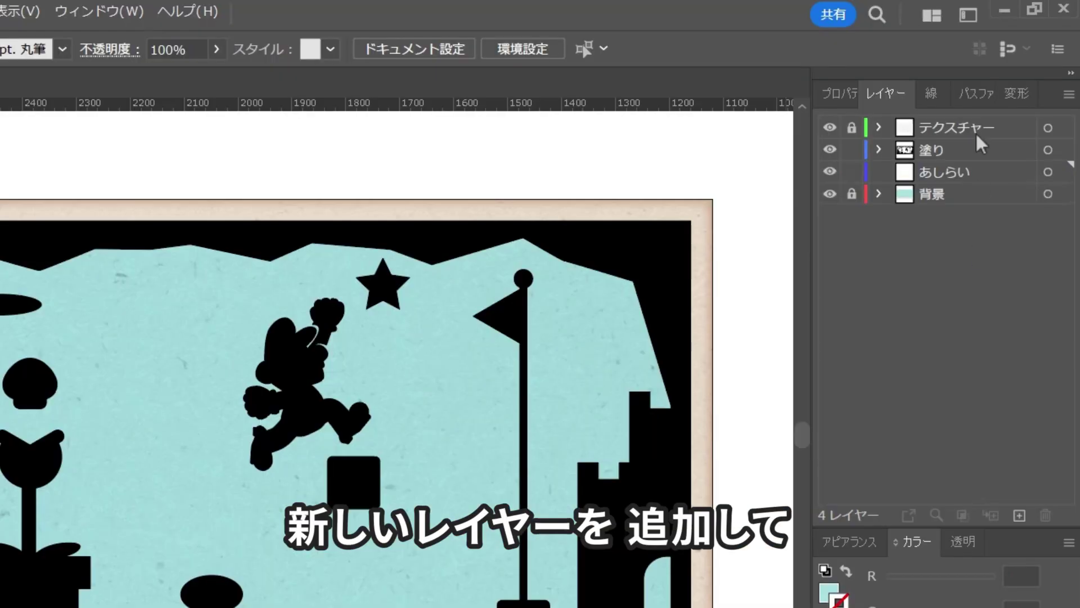
# Make the new あしらい layer the active drawing target for decorations
pyautogui.click(977, 175)
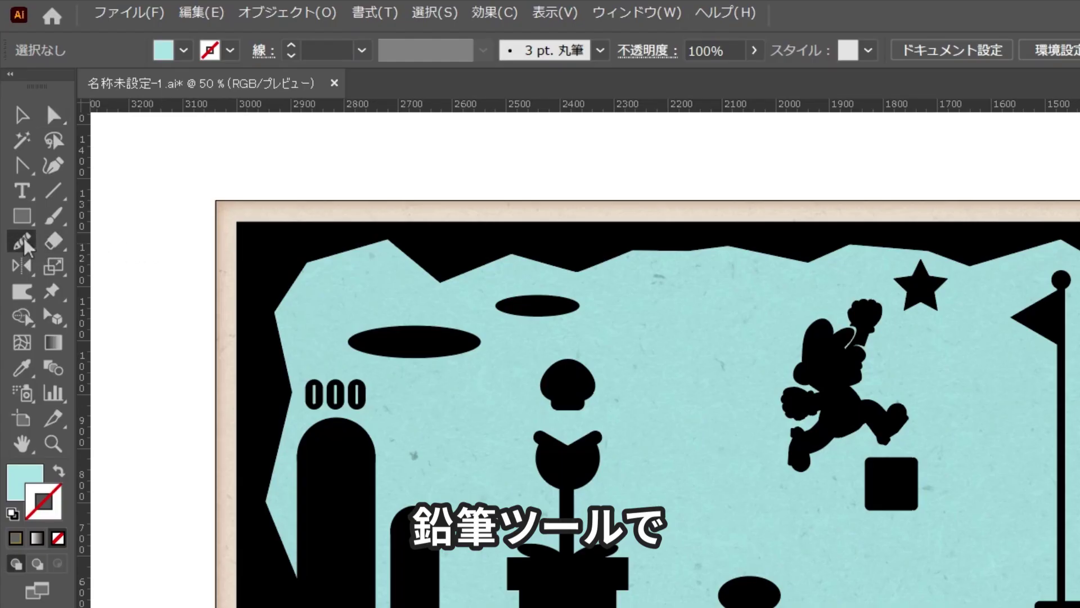
pyautogui.click(21, 241)
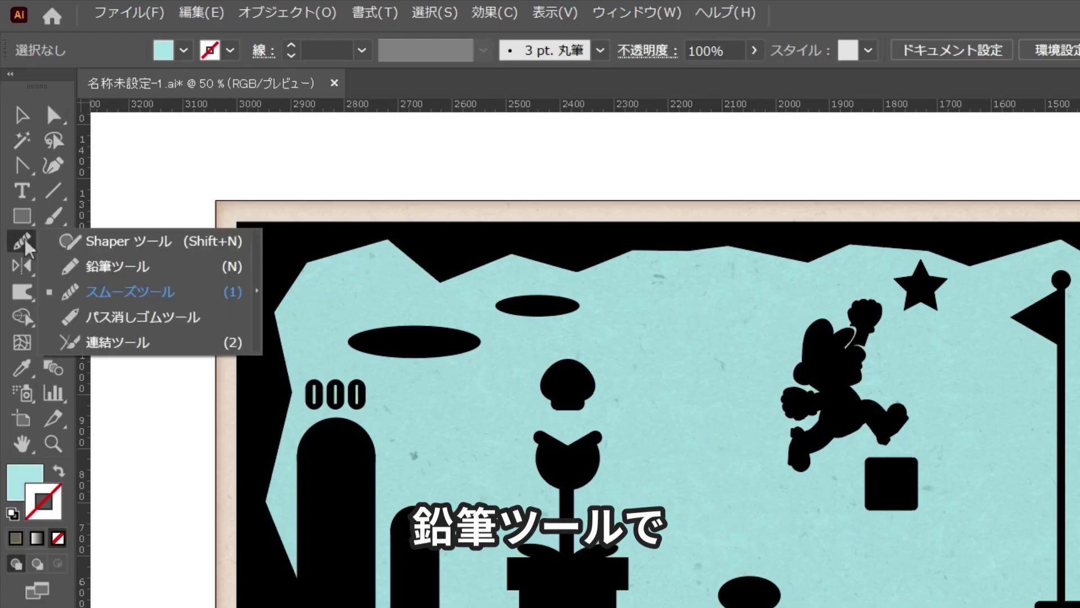
# Pencil a double-arc trail from the pipe to the block with a thicker dashed stroke
pyautogui.click(72, 264)
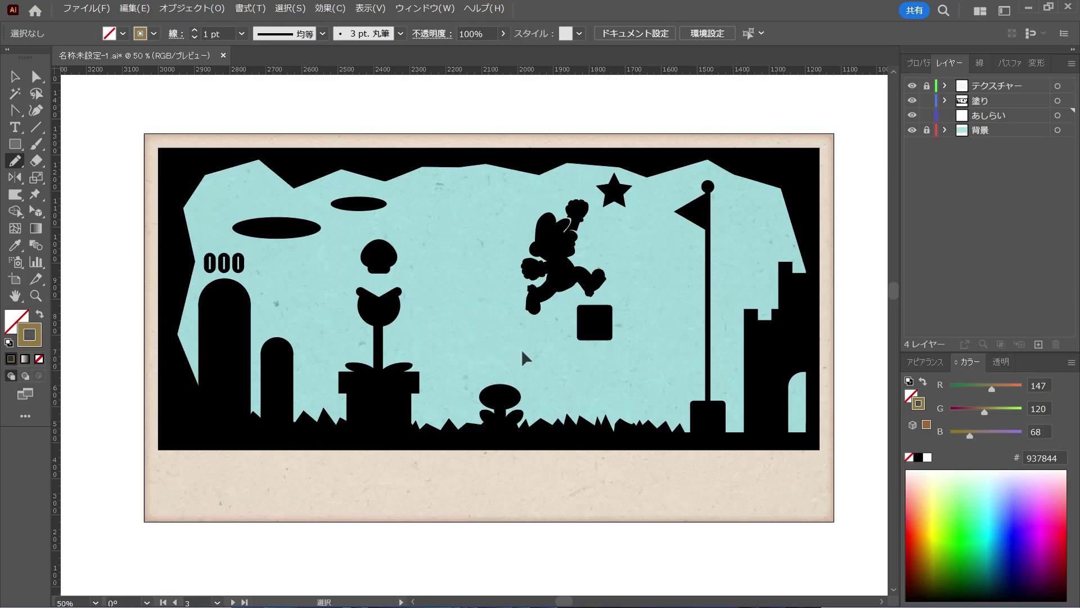
pyautogui.moveTo(404, 399)
pyautogui.mouseDown()
pyautogui.moveTo(427, 351)
pyautogui.moveTo(547, 299)
pyautogui.moveTo(594, 323)
pyautogui.mouseUp()
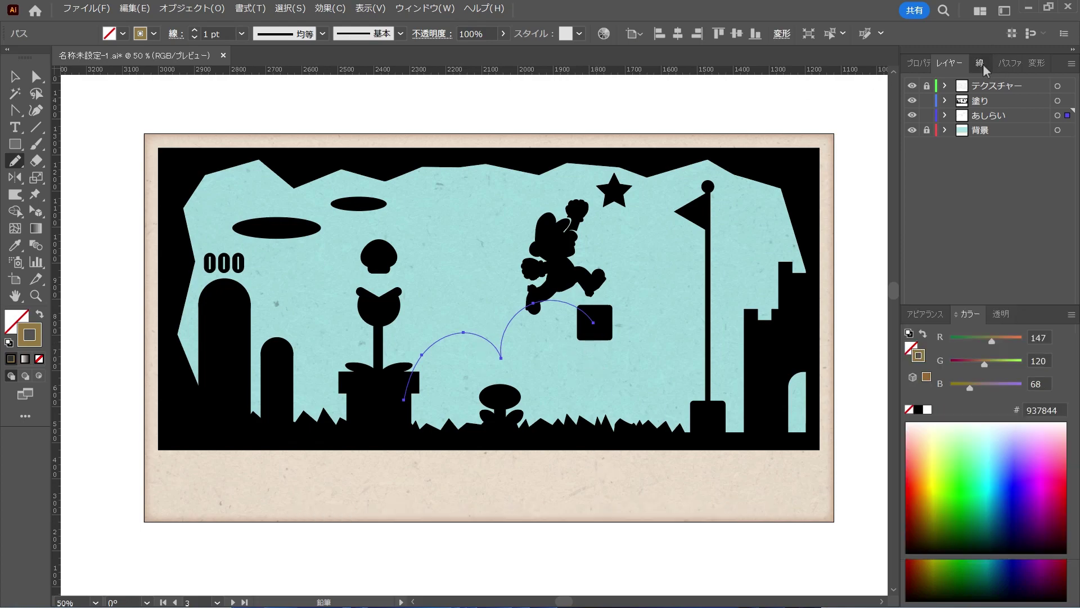
pyautogui.moveTo(980, 63); pyautogui.dragTo(628, 208)
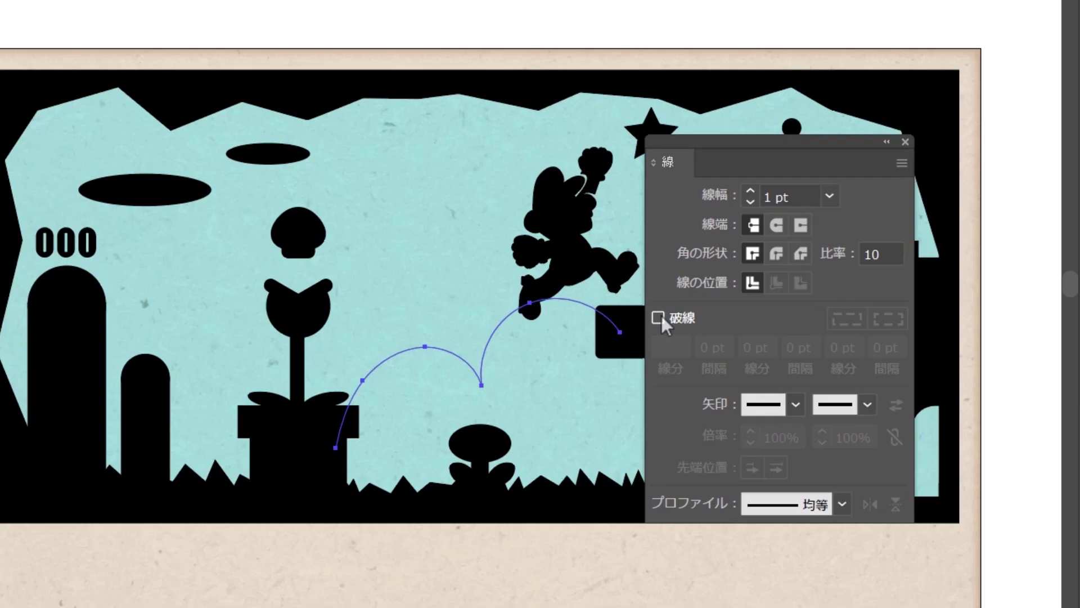
pyautogui.click(659, 317)
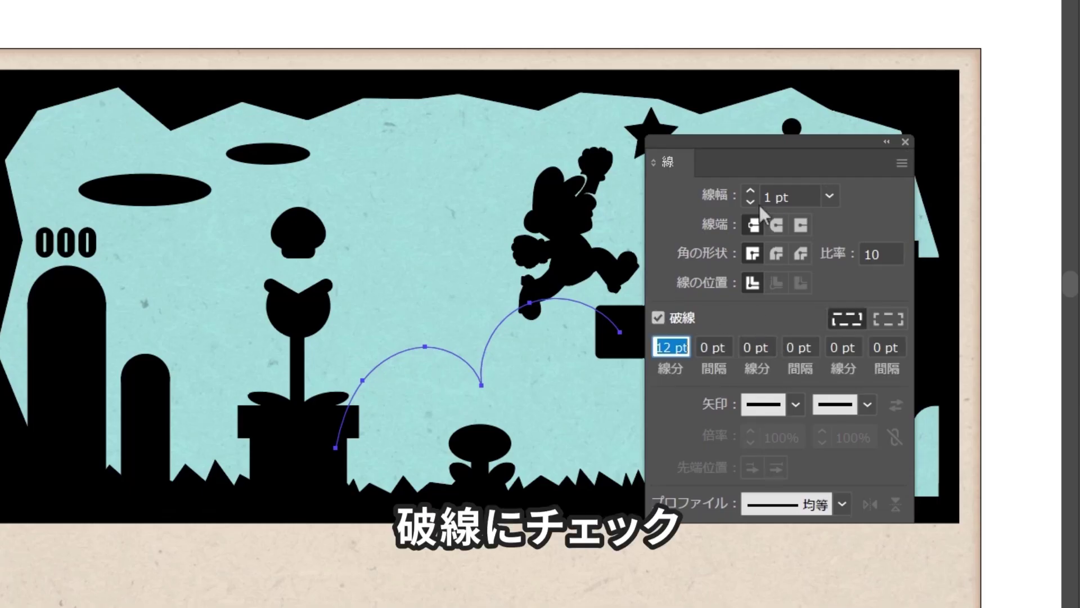
pyautogui.click(751, 190)
pyautogui.click(751, 191)
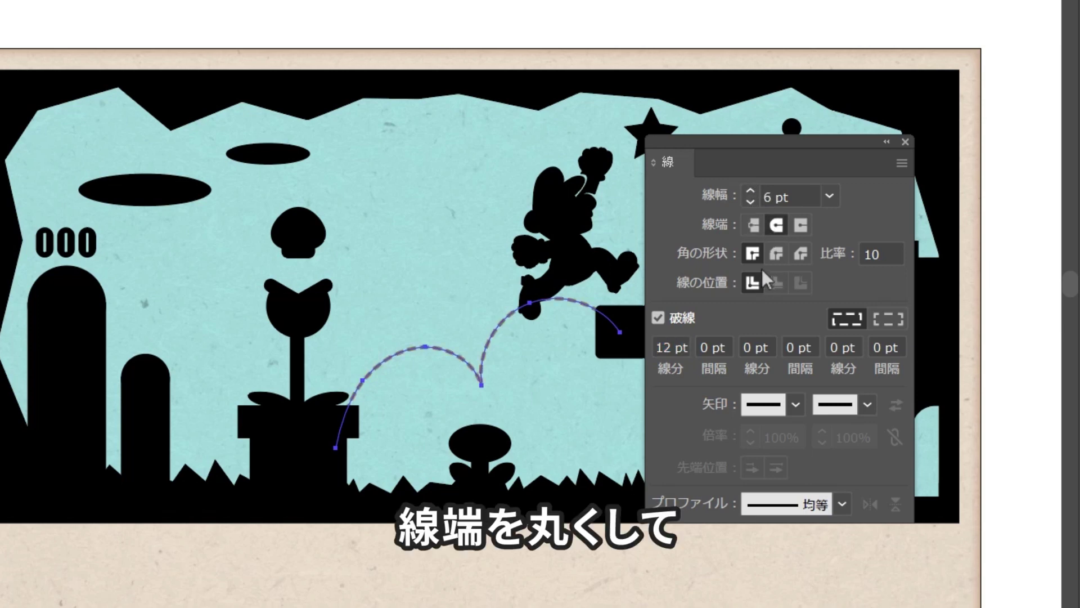
# Set the trail's dash length to 11 pt and gap to 20 pt
pyautogui.click(672, 347)
pyautogui.write('9')
pyautogui.press('Return')
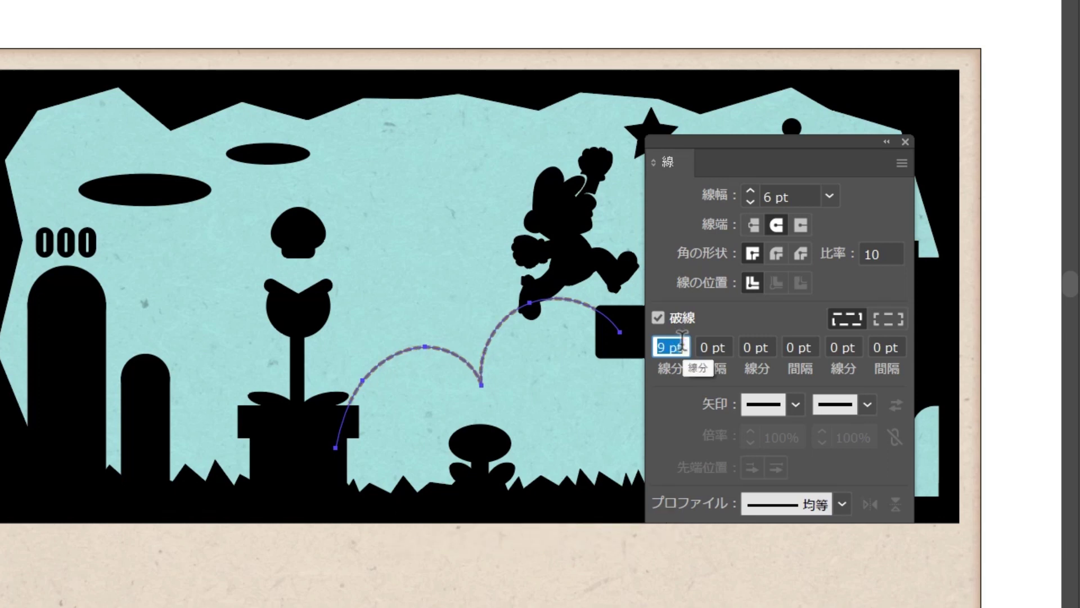
pyautogui.press('Up')
pyautogui.press('Up')
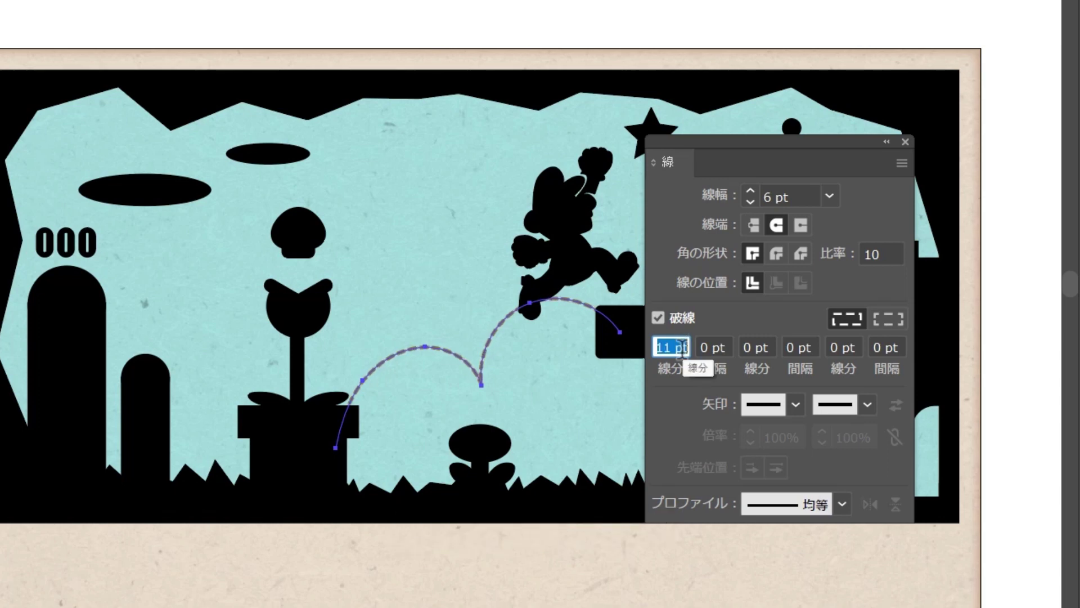
pyautogui.click(699, 348)
pyautogui.press('BackSpace')
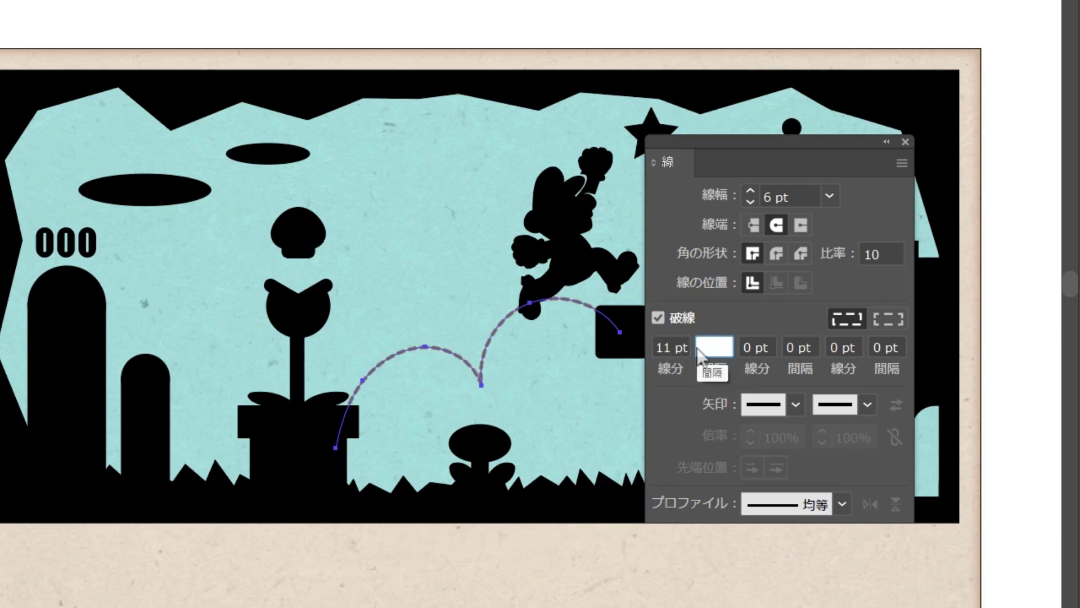
pyautogui.write('5')
pyautogui.press('Return')
pyautogui.press('Up')
pyautogui.press('Up')
pyautogui.press('Up')
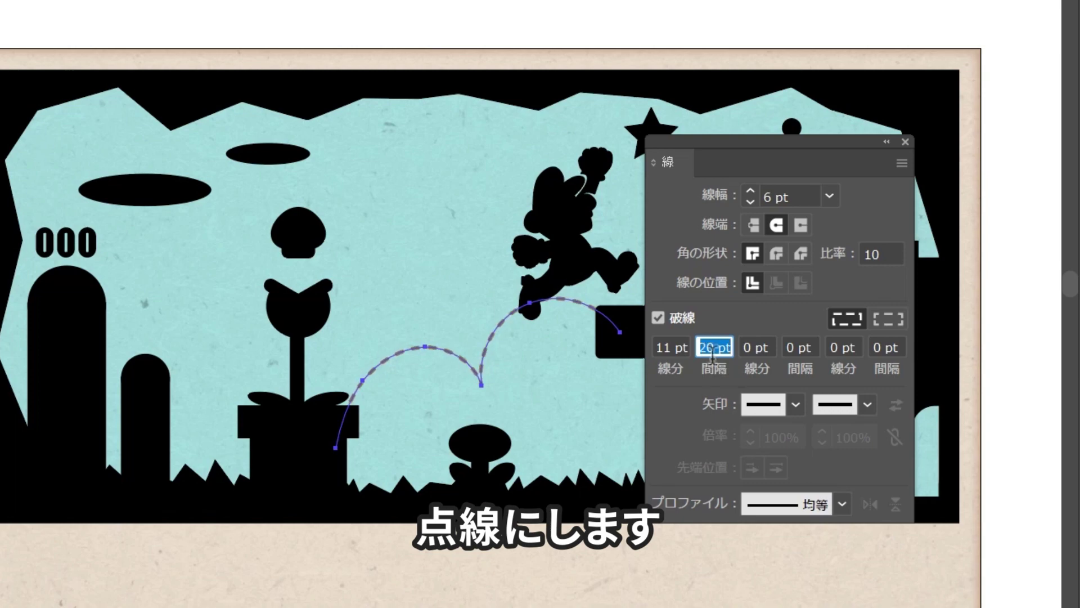
# Draw three more looping trails: past the piranha plant, across the upper sky, toward the flagpole
pyautogui.moveTo(179, 214)
pyautogui.mouseDown()
pyautogui.moveTo(304, 222)
pyautogui.moveTo(349, 241)
pyautogui.moveTo(344, 268)
pyautogui.moveTo(379, 293)
pyautogui.moveTo(350, 351)
pyautogui.moveTo(313, 322)
pyautogui.moveTo(337, 325)
pyautogui.moveTo(323, 336)
pyautogui.mouseUp()
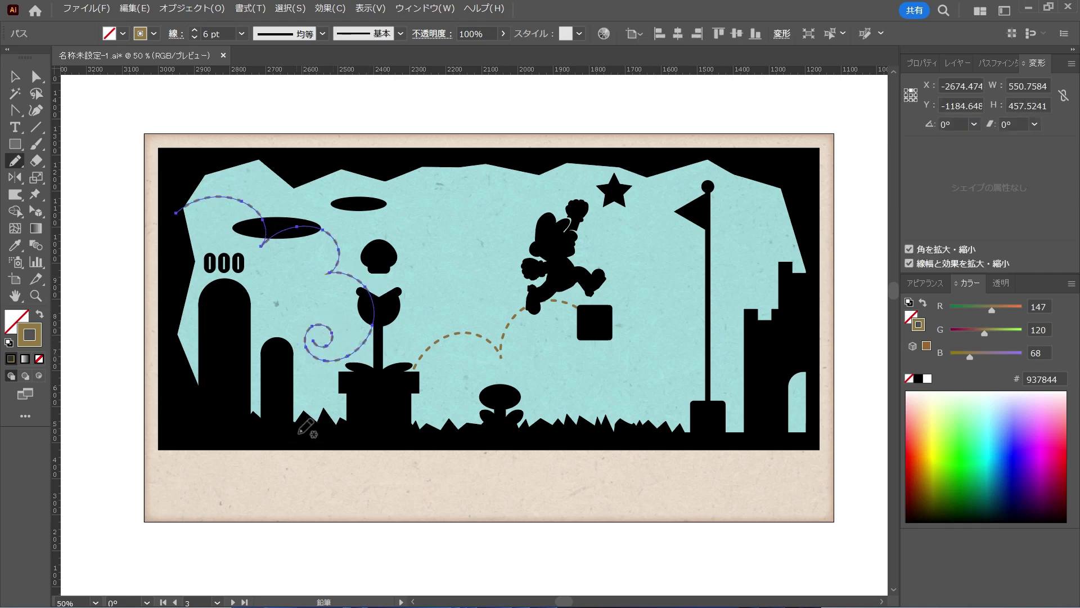
pyautogui.moveTo(379, 166)
pyautogui.mouseDown()
pyautogui.moveTo(421, 198)
pyautogui.moveTo(474, 191)
pyautogui.moveTo(516, 224)
pyautogui.moveTo(586, 218)
pyautogui.moveTo(575, 164)
pyautogui.mouseUp()
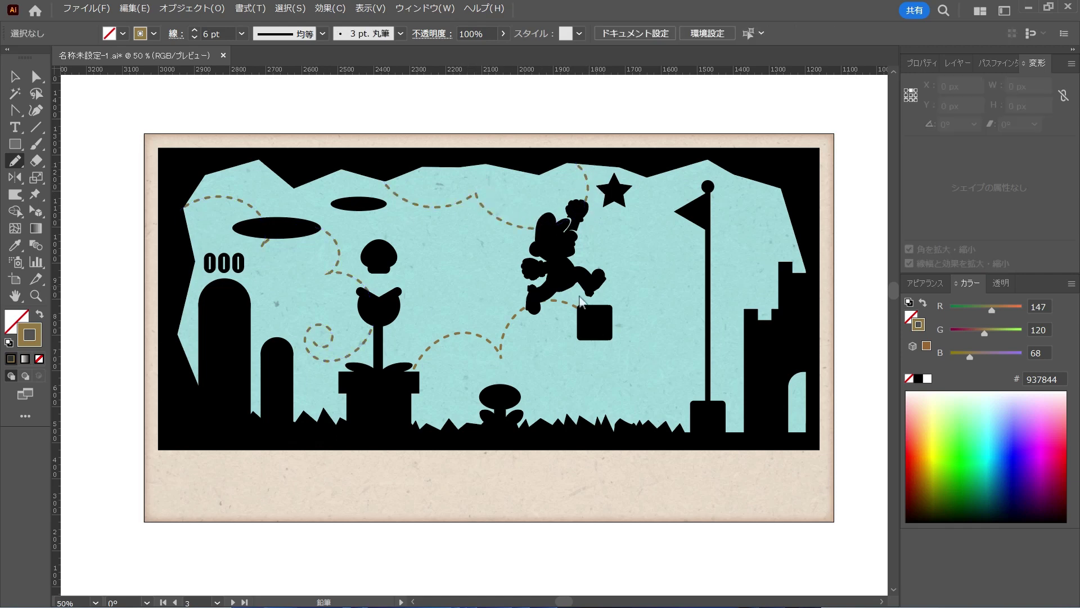
pyautogui.moveTo(577, 422)
pyautogui.mouseDown()
pyautogui.moveTo(612, 318)
pyautogui.moveTo(687, 327)
pyautogui.moveTo(716, 243)
pyautogui.moveTo(790, 233)
pyautogui.moveTo(773, 284)
pyautogui.moveTo(751, 248)
pyautogui.moveTo(764, 262)
pyautogui.mouseUp()
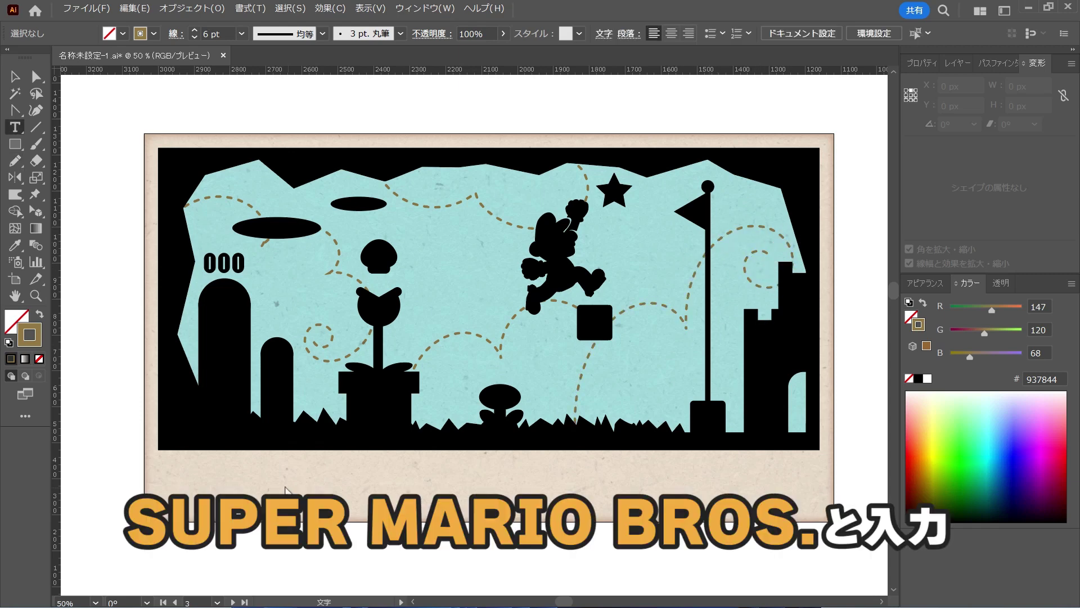
# Type 'SUPER MARIO BROS.' on the paper below the scene and enlarge it
pyautogui.press('t')
pyautogui.click(271, 481)
pyautogui.write('SUPER MARIO BROS.')
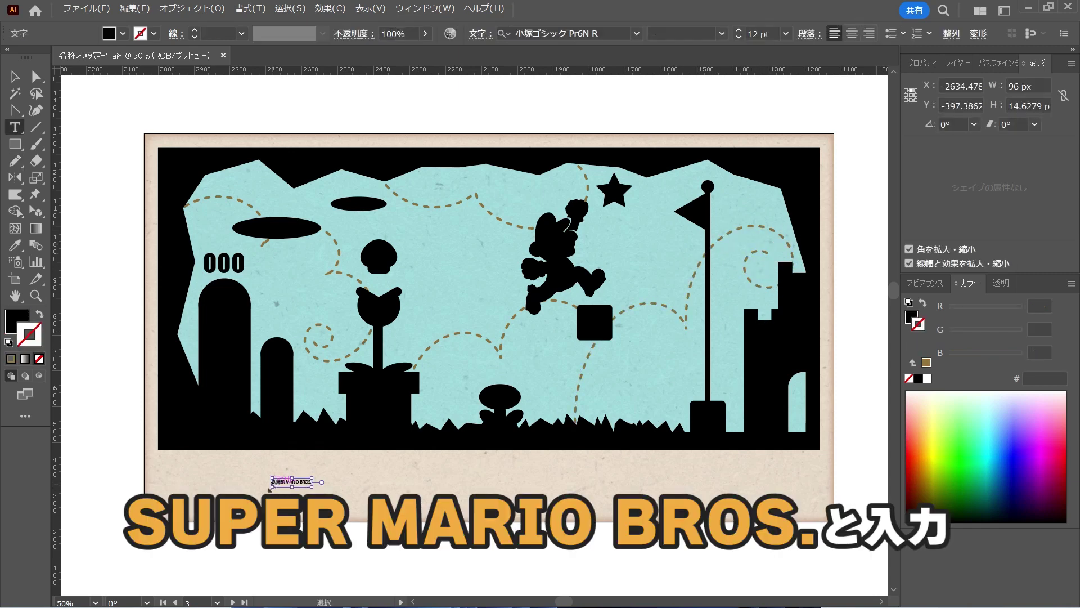
pyautogui.press('Escape')
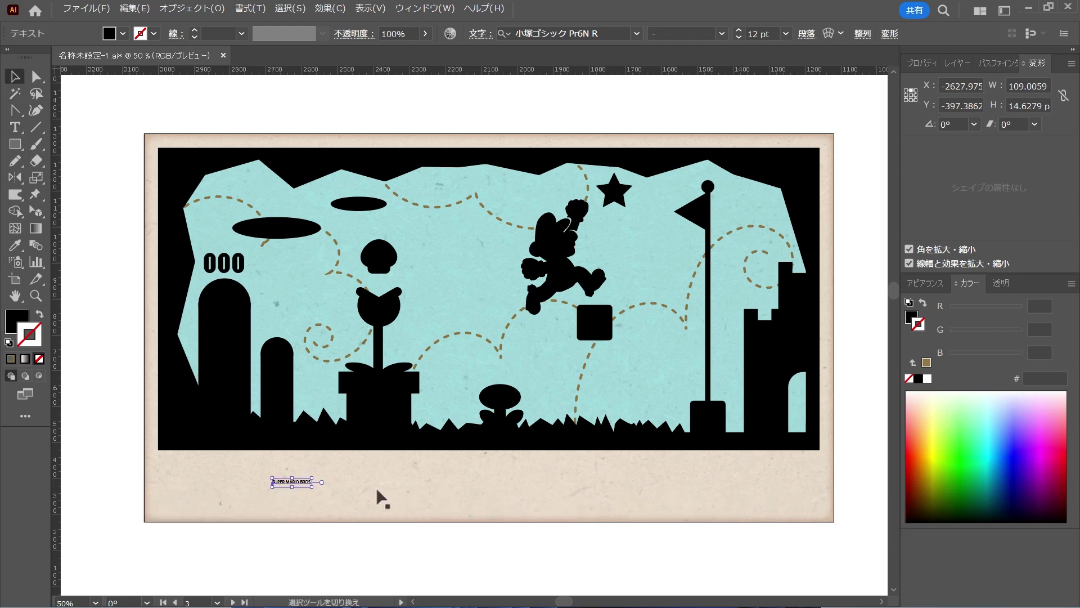
pyautogui.moveTo(318, 490); pyautogui.dragTo(537, 526)
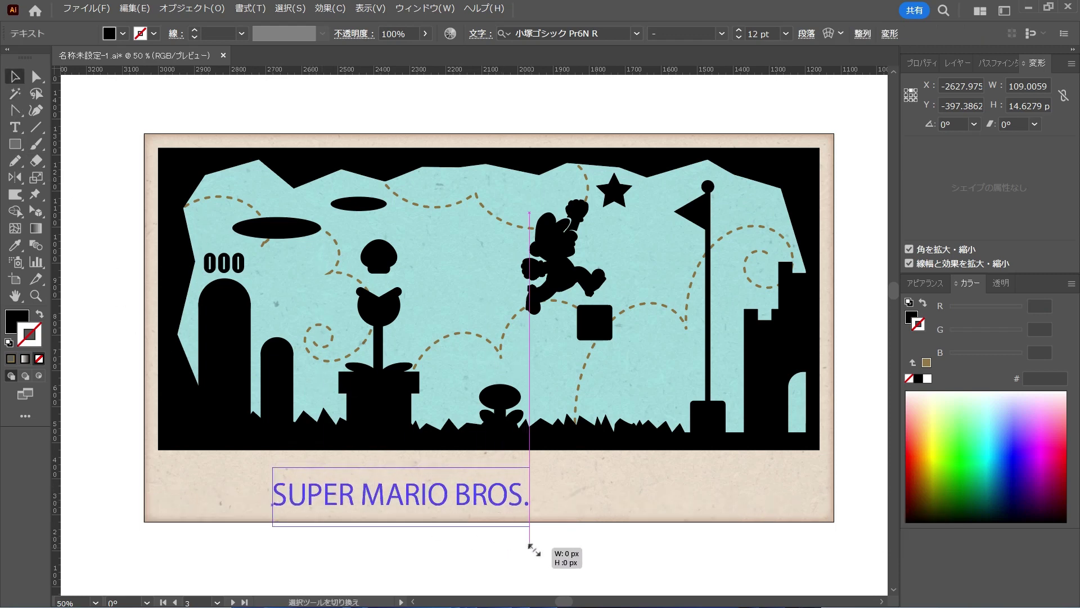
pyautogui.click(664, 565)
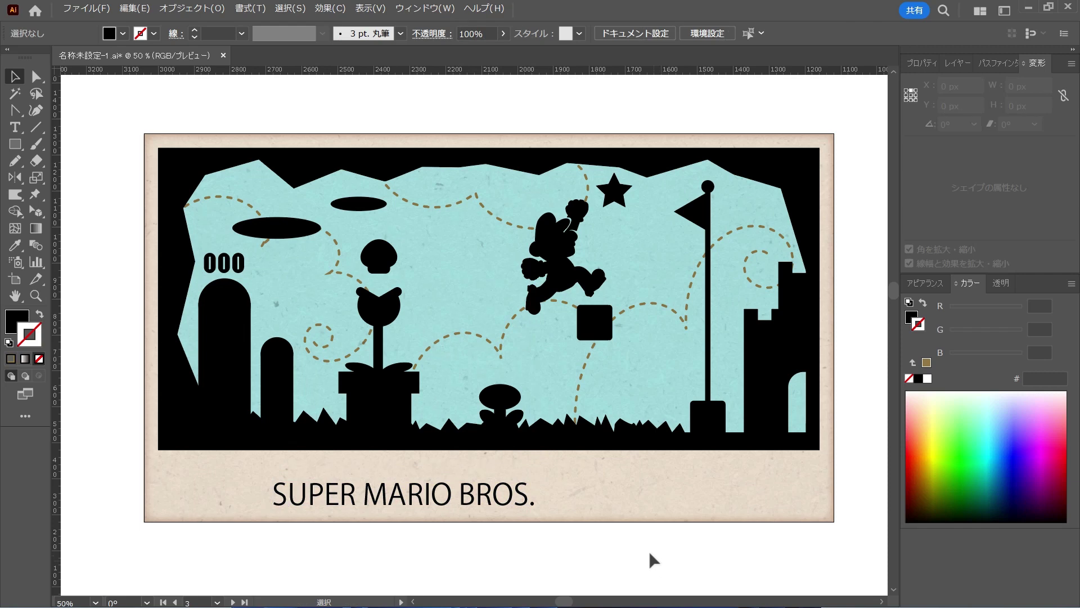
# Set the title's font to AB-doramin Regular
pyautogui.click(457, 495)
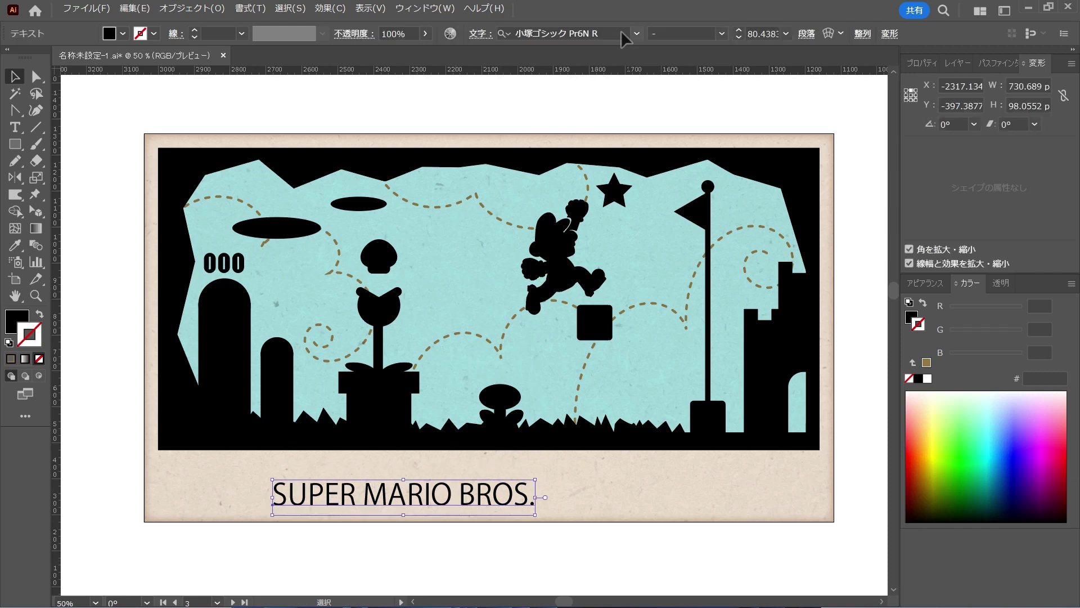
pyautogui.click(637, 34)
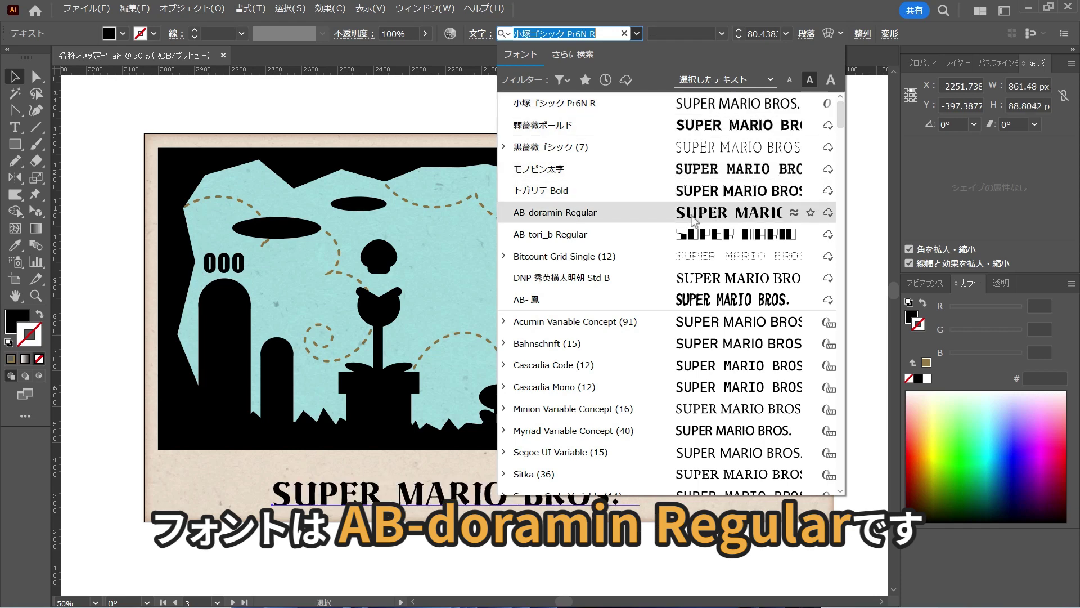
pyautogui.click(692, 216)
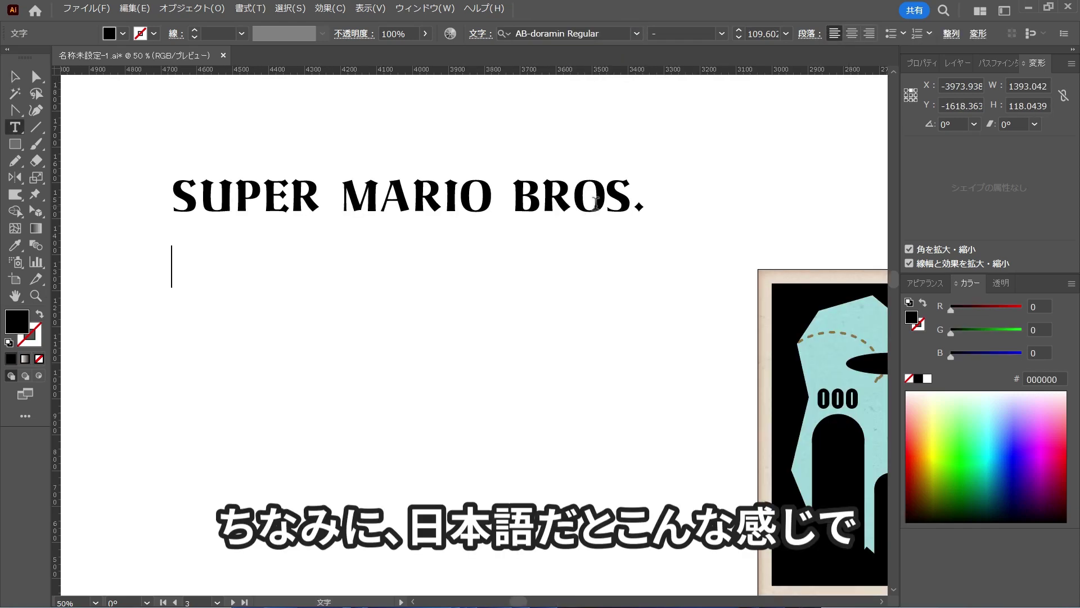
# Type the reading 'taisho・しょう' beneath the title copy, converting it toward 大正・昭和
pyautogui.write('taisho')
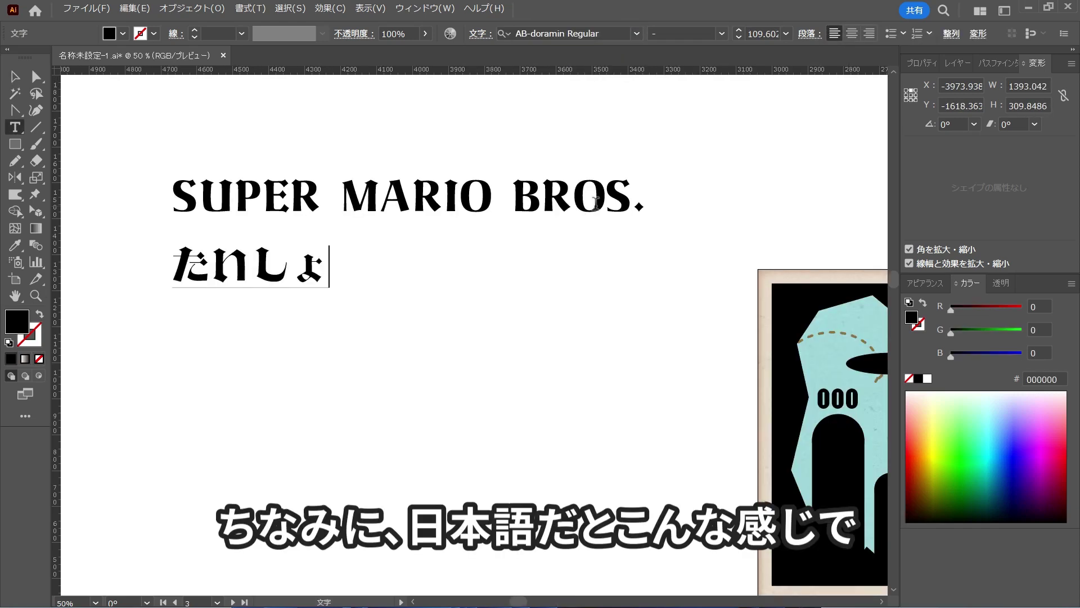
pyautogui.press('space')
pyautogui.write('・しょう')
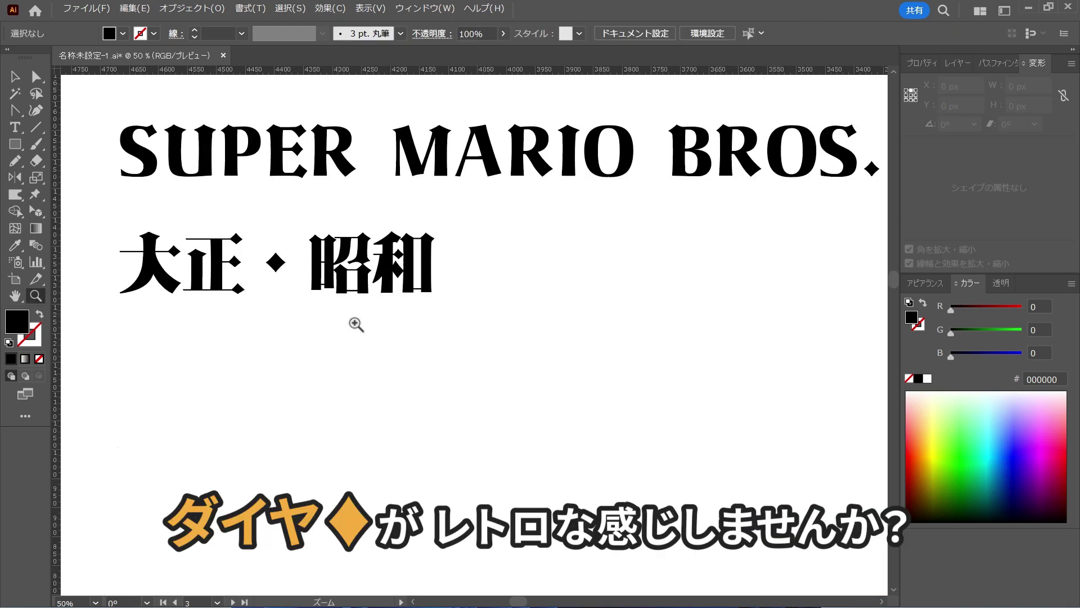